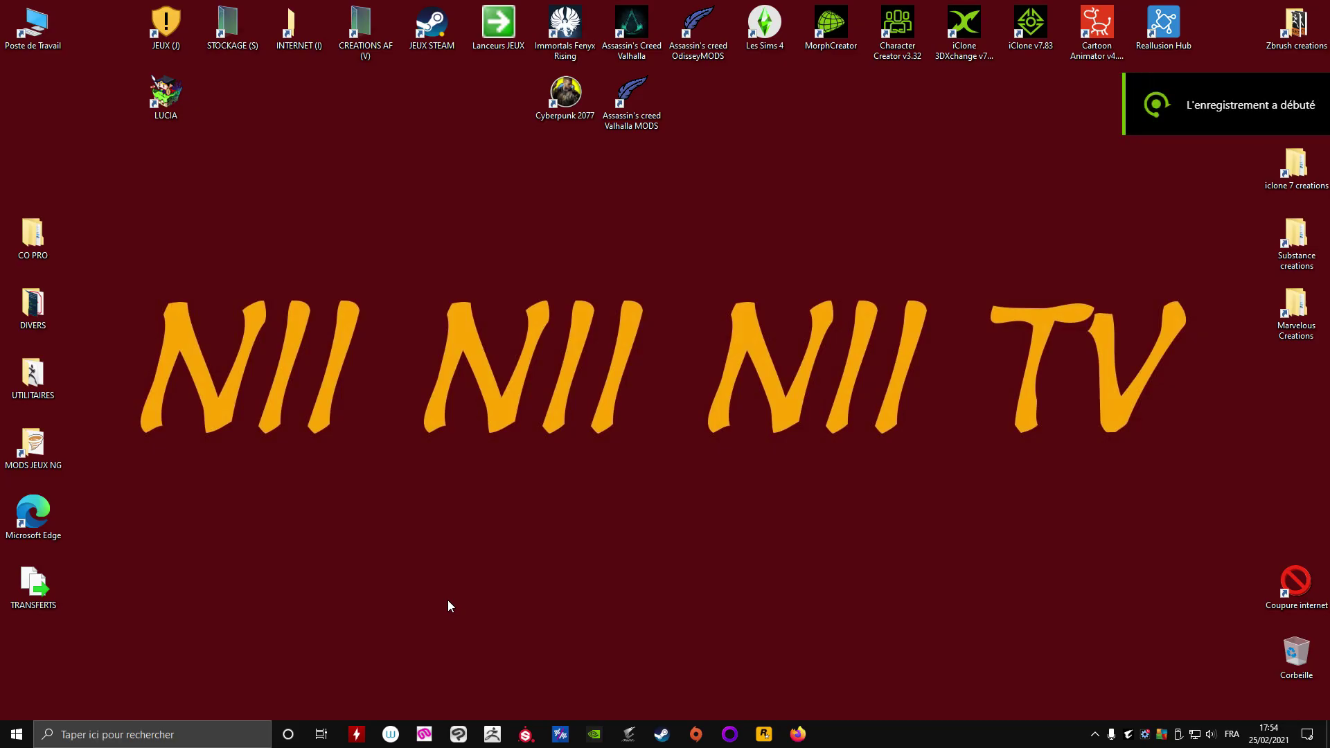
Launch ZBrush 2021.5.1 from the Windows taskbar so LightBox appears.
click(492, 734)
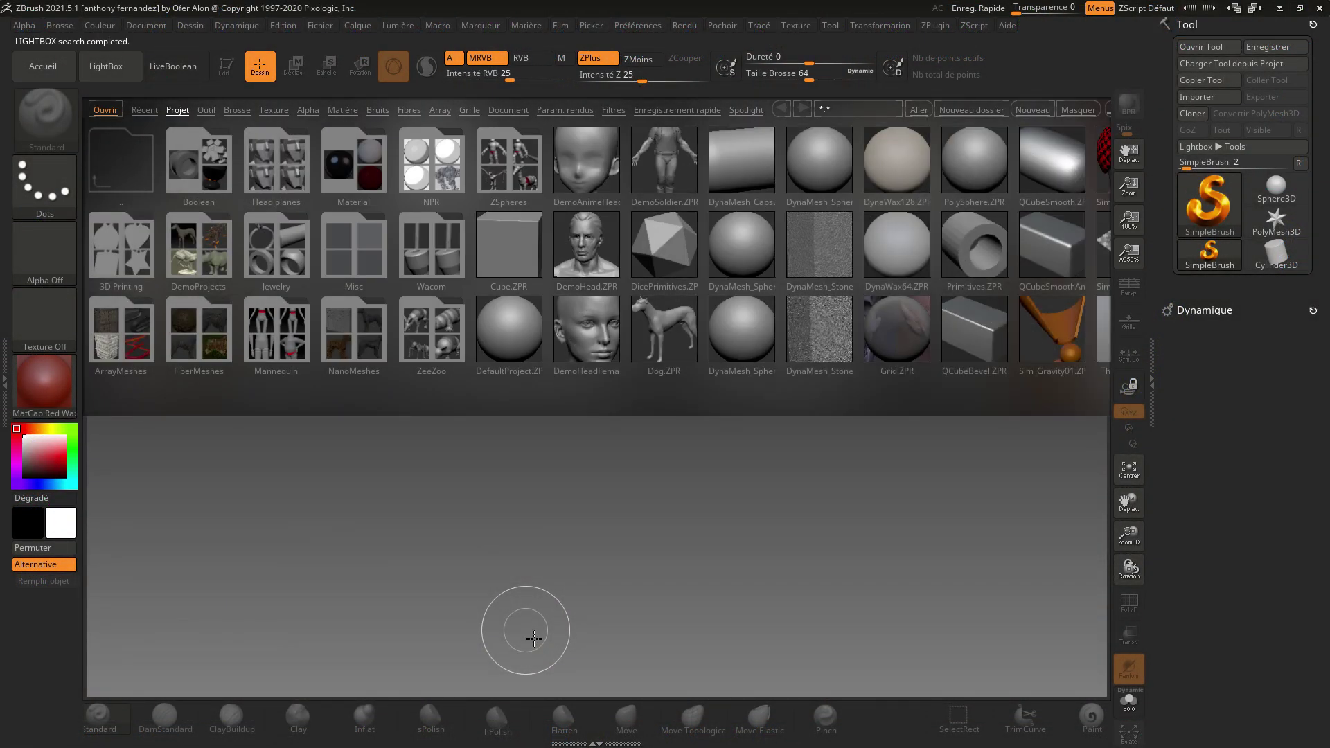
Close LightBox for an empty canvas and browse the Tool picker, keeping SimpleBrush.
click(106, 67)
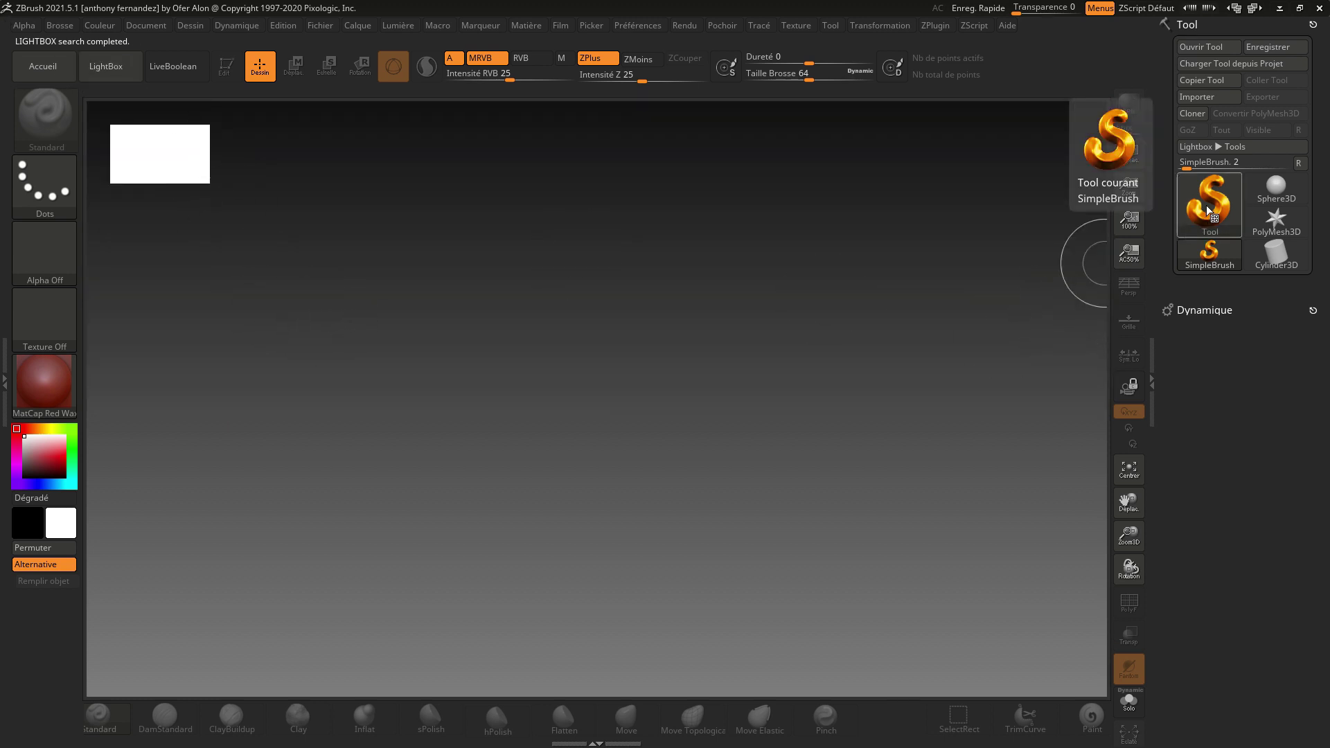
click(1220, 228)
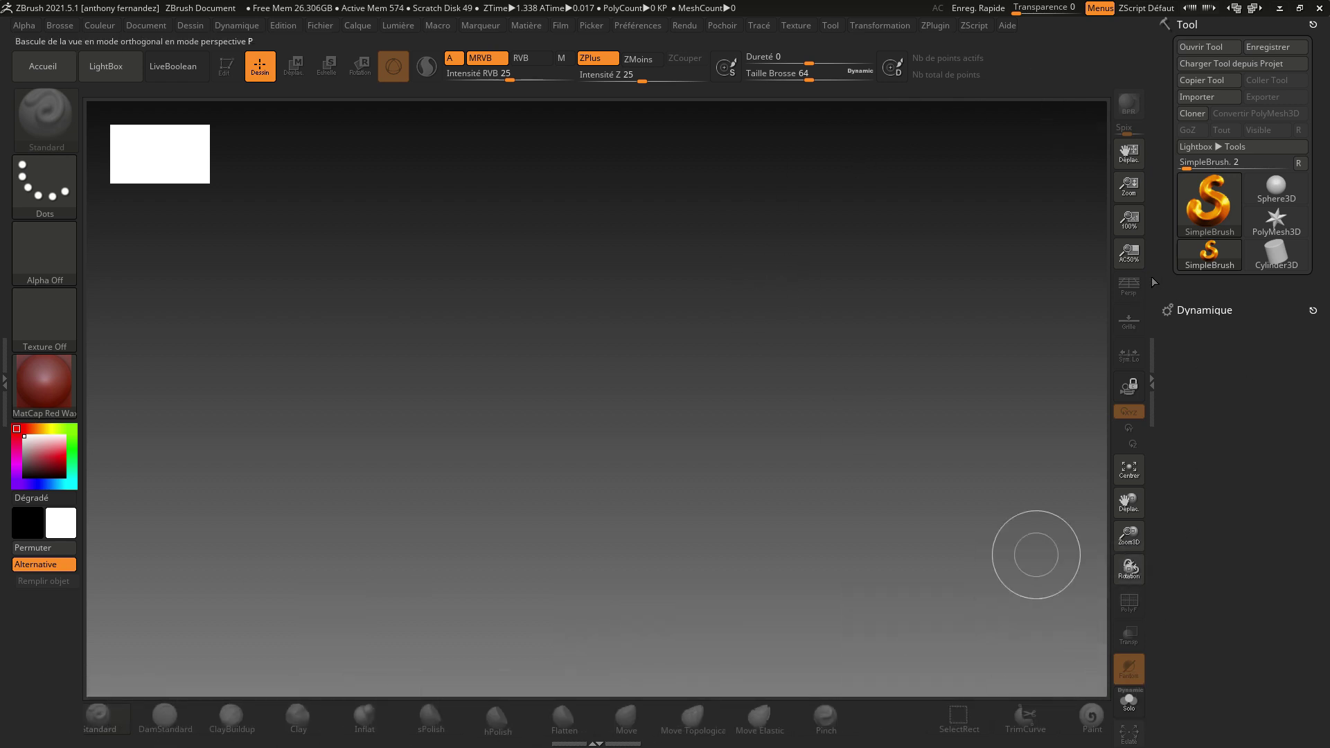
Draw a Cube3D in the middle of the canvas and put it in Edit mode.
click(1220, 209)
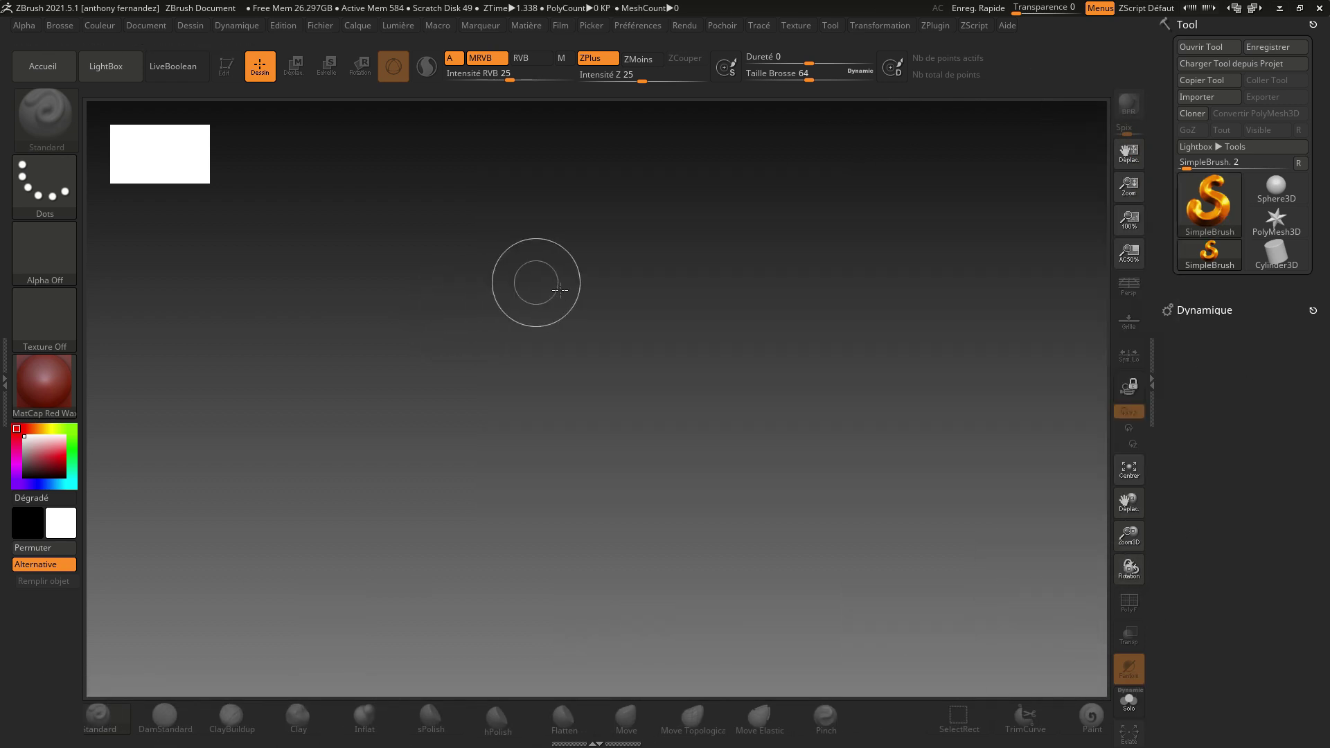
click(1216, 209)
click(602, 267)
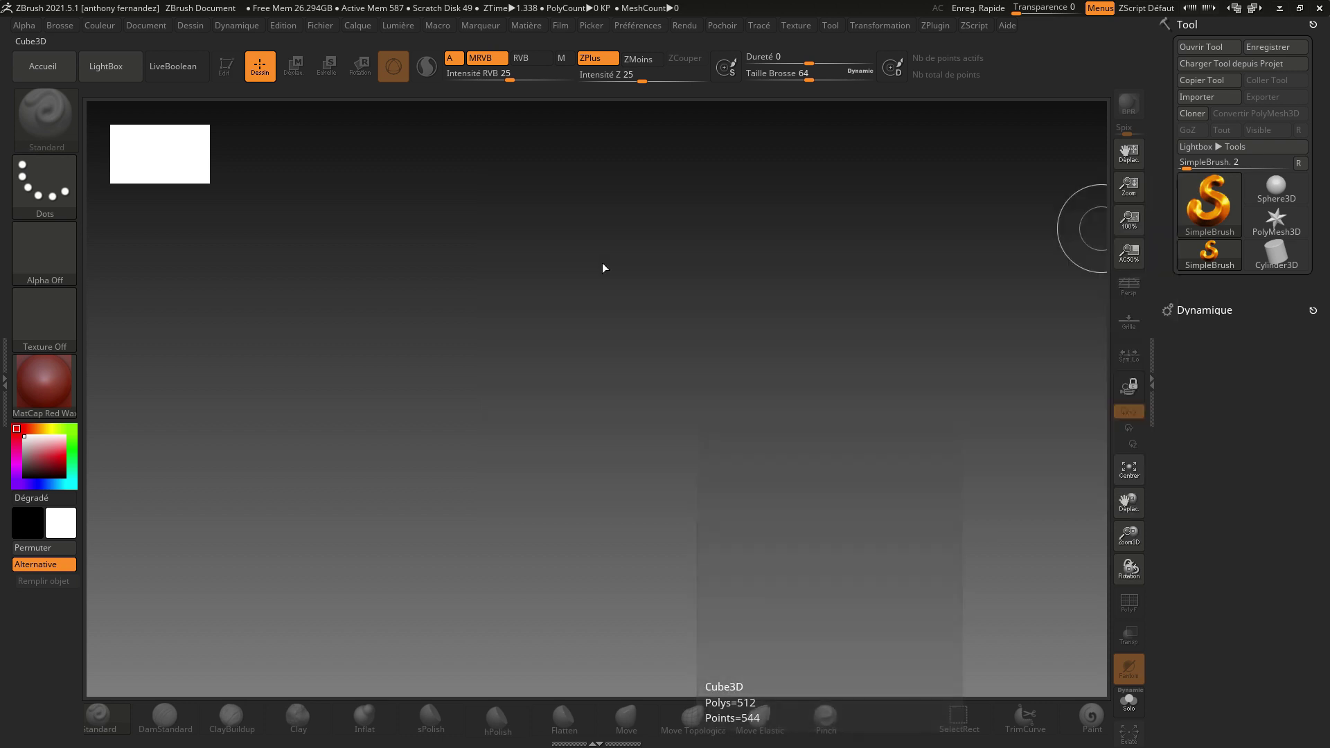
drag(649, 428, 647, 548)
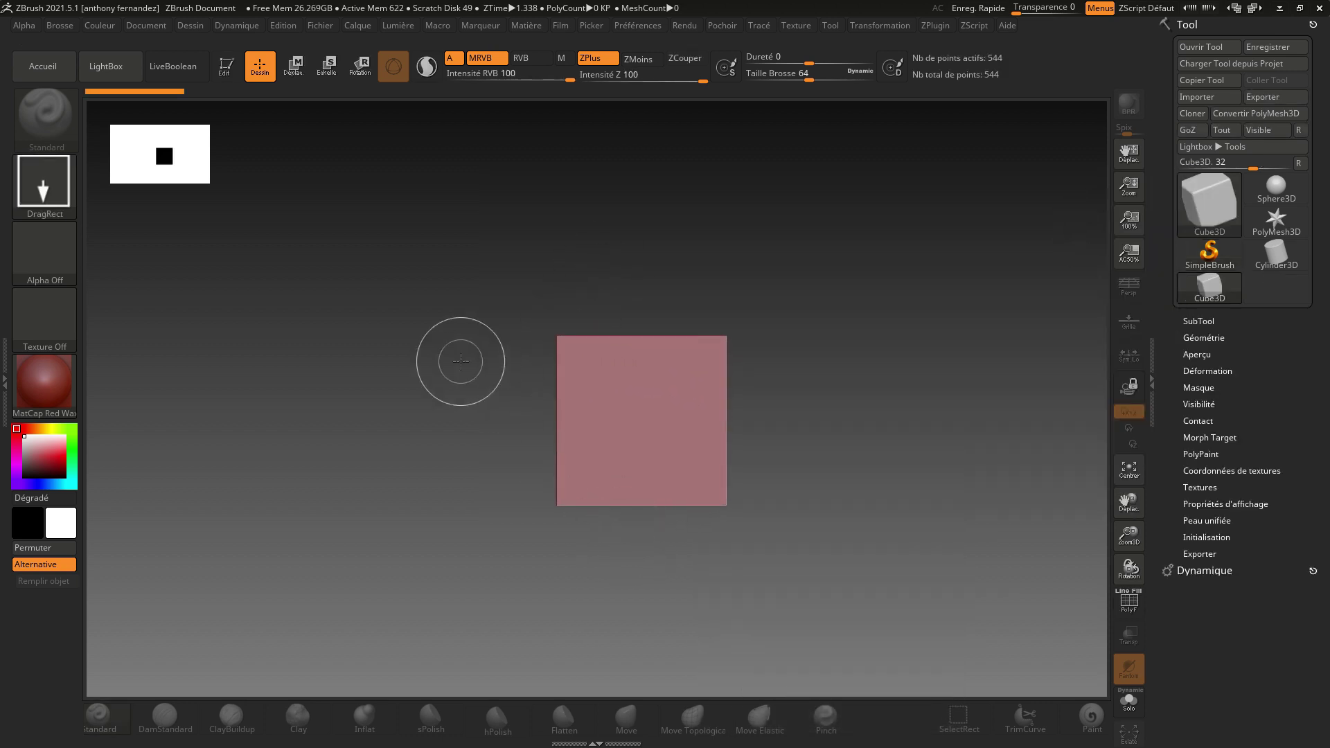
click(230, 67)
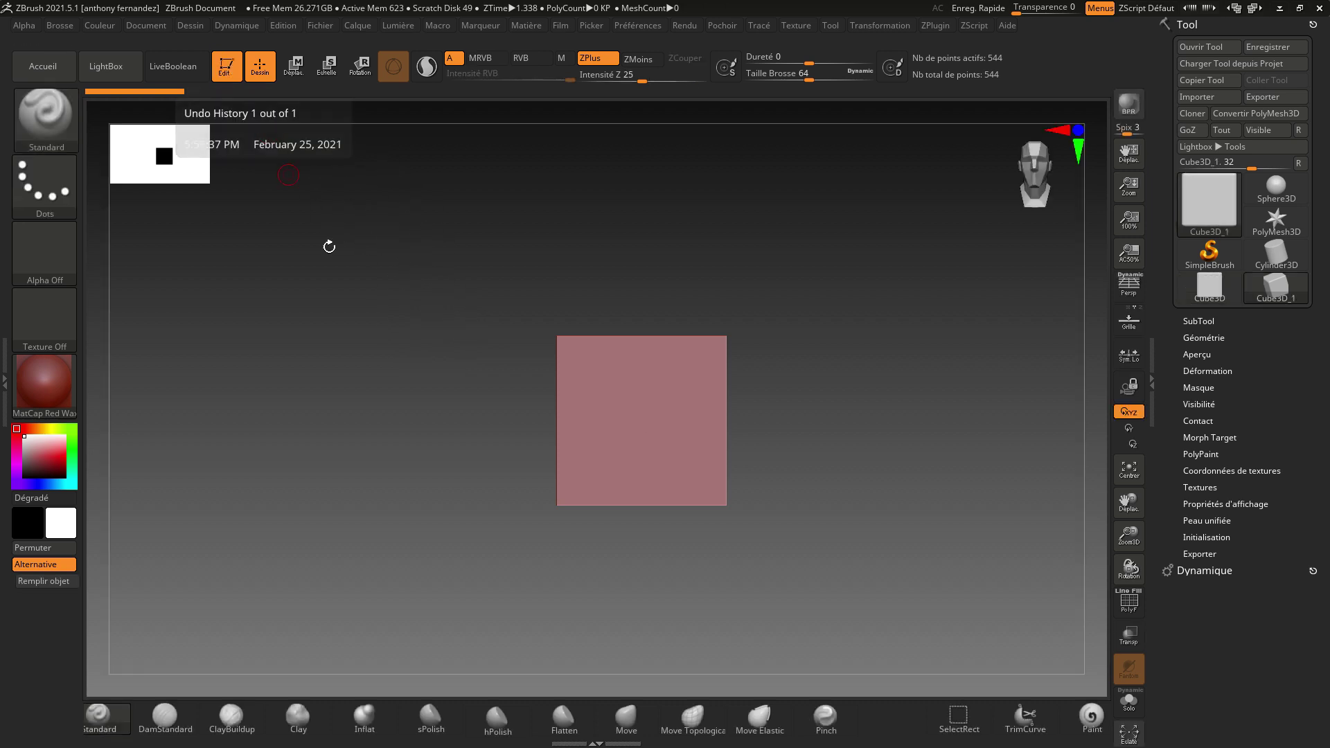
Rotate the cube and turn on Persp and the Grille floor grid.
drag(392, 312, 451, 305)
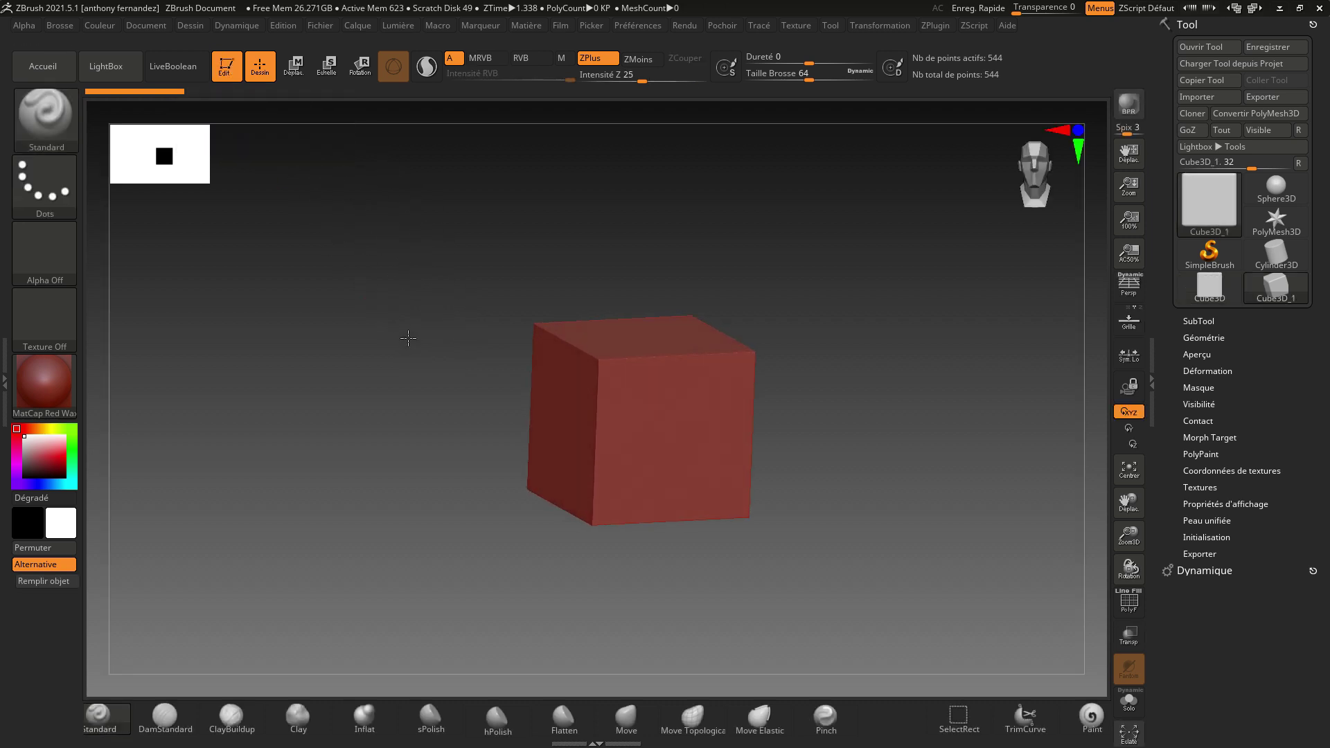
click(1128, 284)
click(1128, 320)
drag(885, 315, 887, 316)
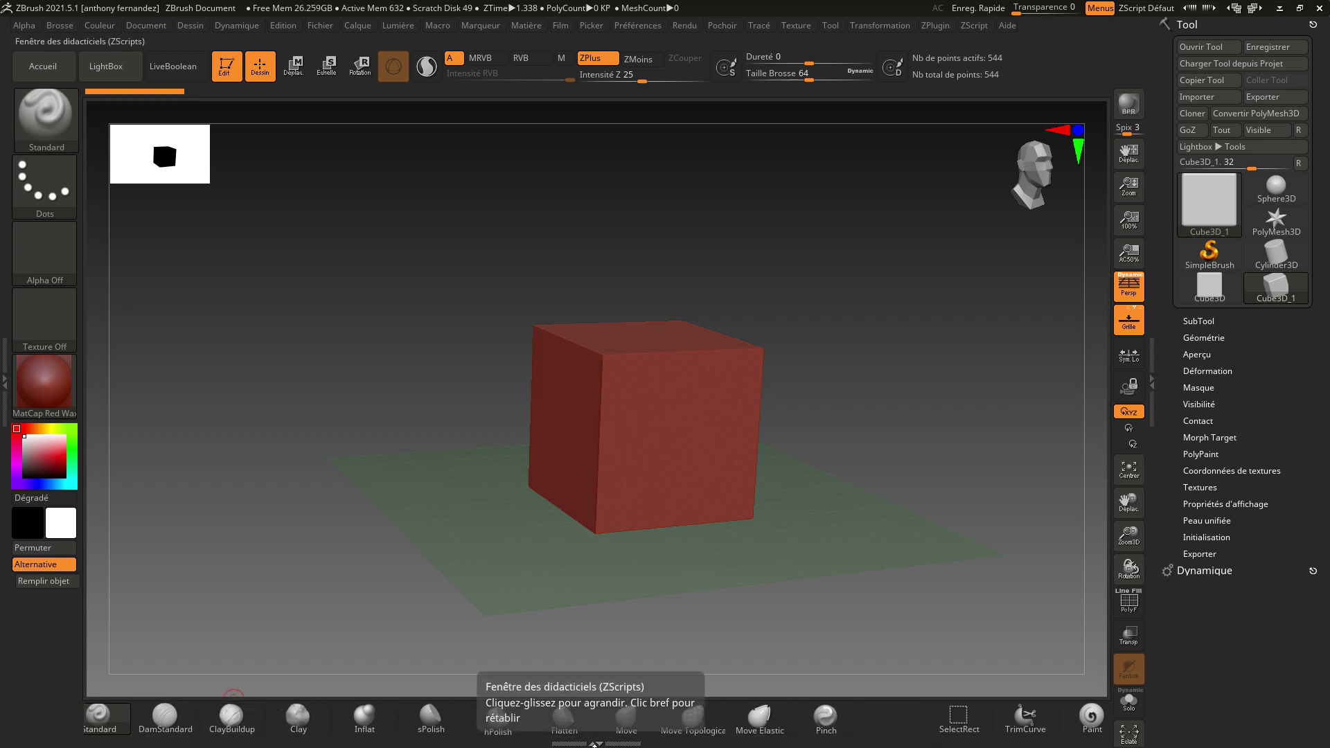
drag(594, 743, 591, 740)
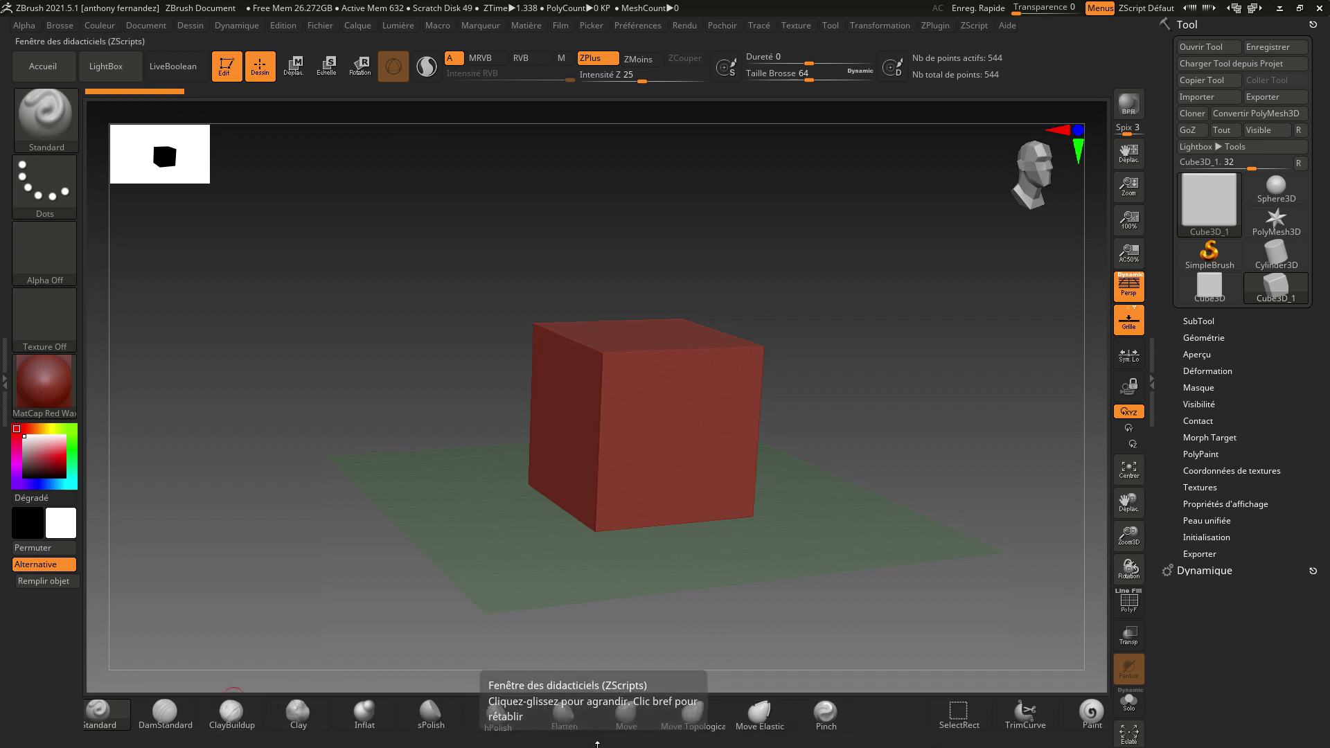
click(592, 742)
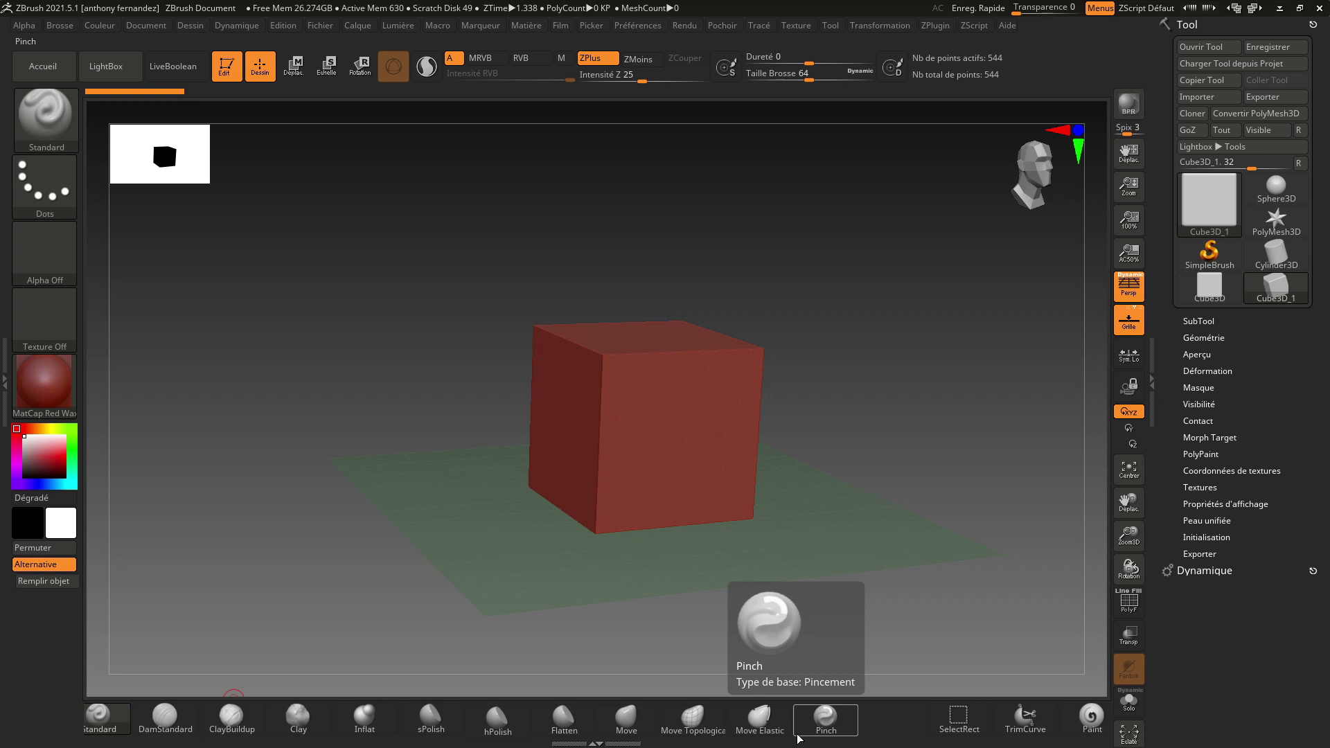
key(ctrl)
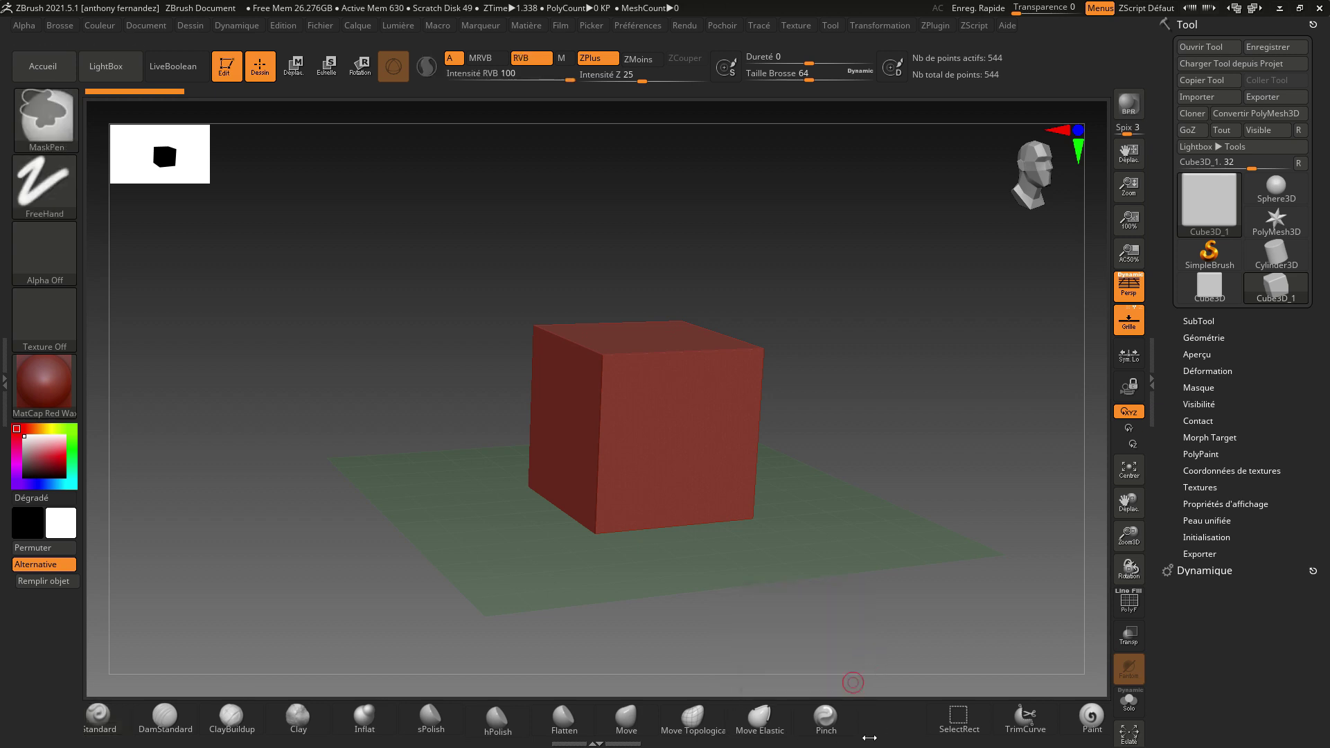
mouse_move(888, 725)
mouse_down()
mouse_move(940, 724)
mouse_move(894, 729)
mouse_up()
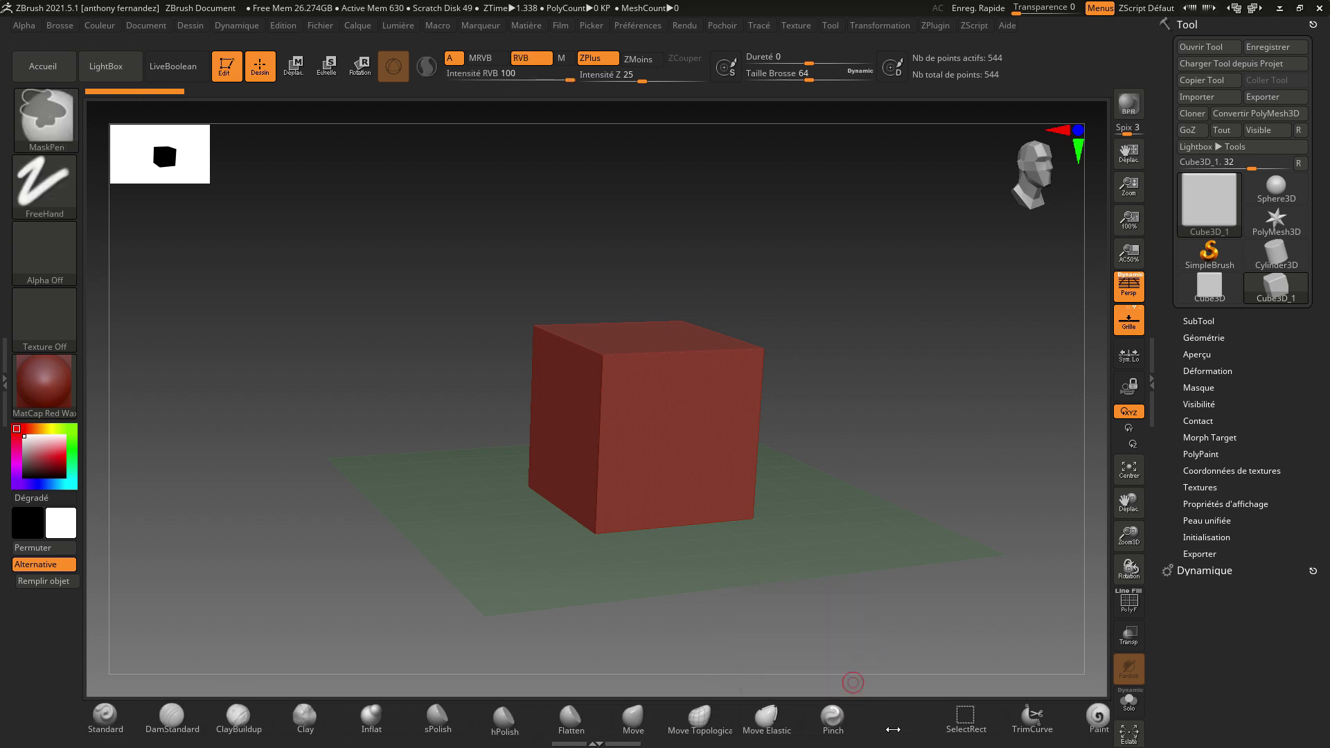
drag(893, 728, 936, 729)
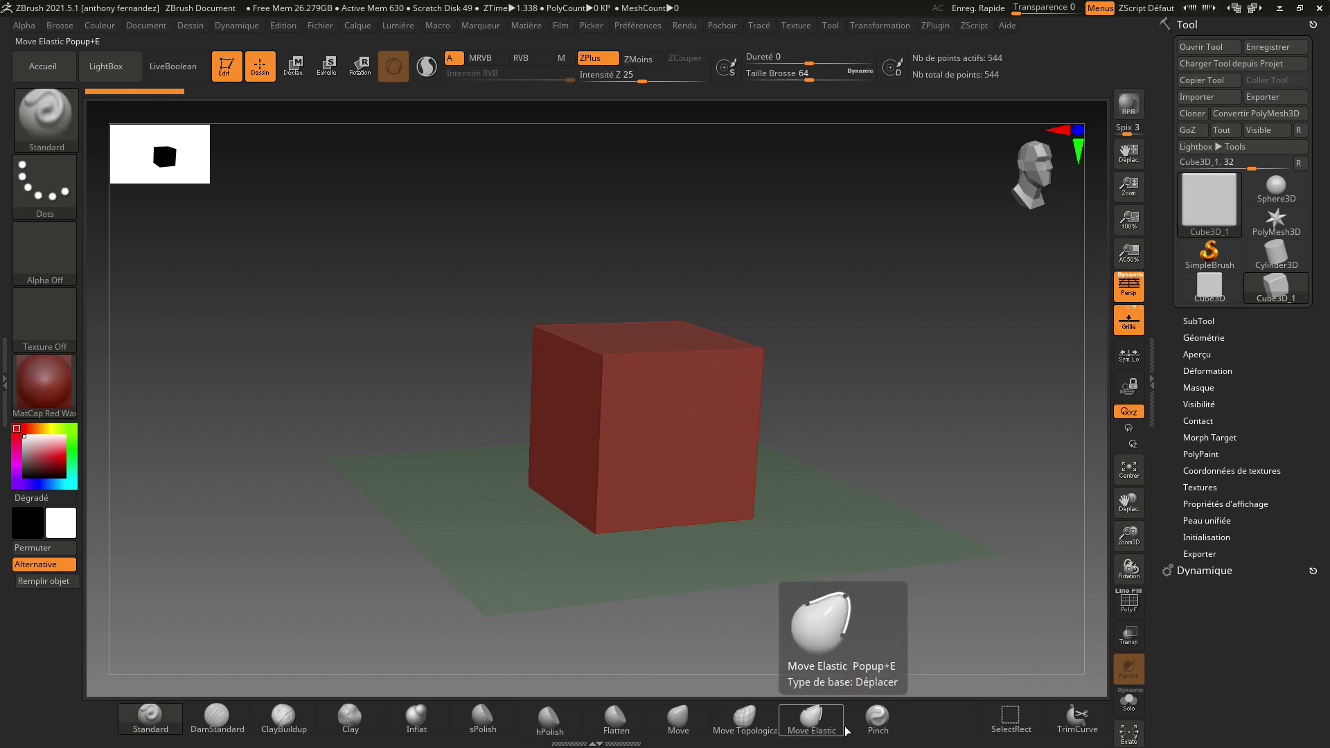
key(ctrl)
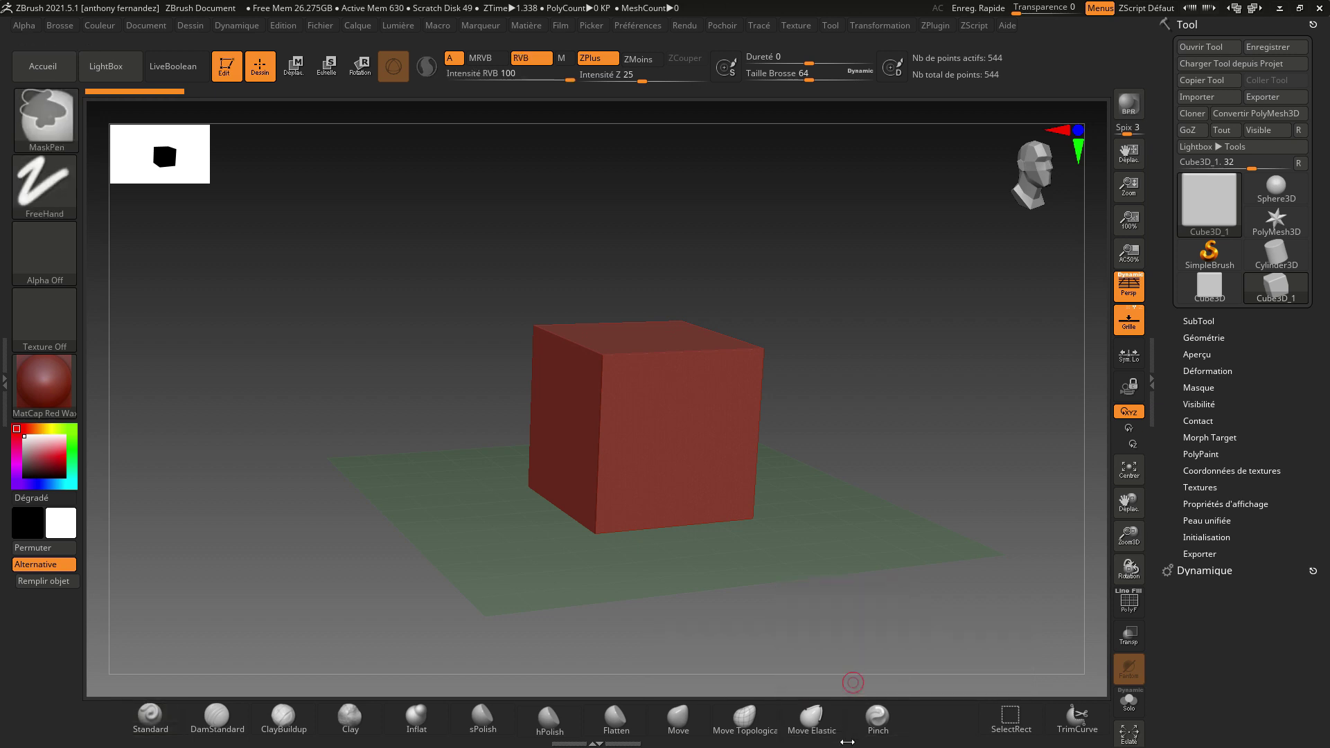
mouse_move(843, 741)
mouse_down()
mouse_move(982, 735)
mouse_move(881, 714)
mouse_move(1090, 732)
mouse_move(556, 743)
mouse_move(783, 742)
mouse_up()
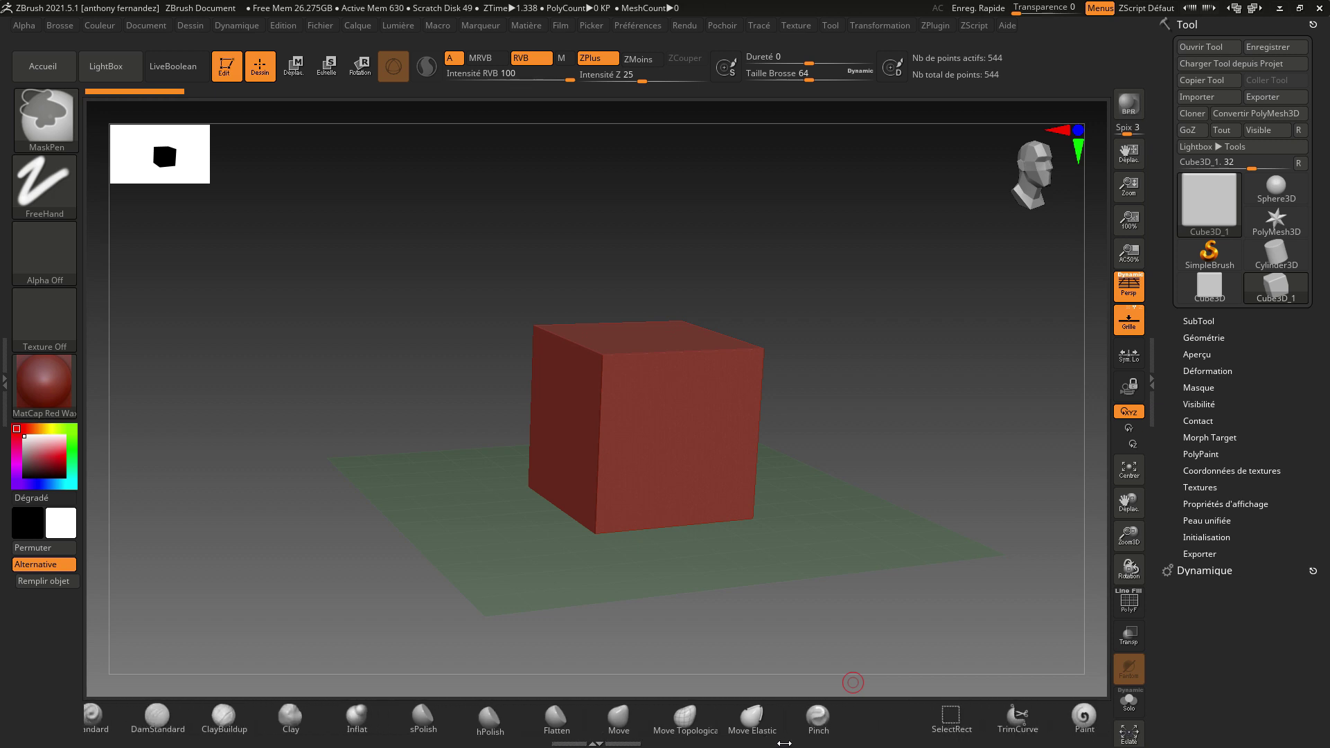
key(ctrl)
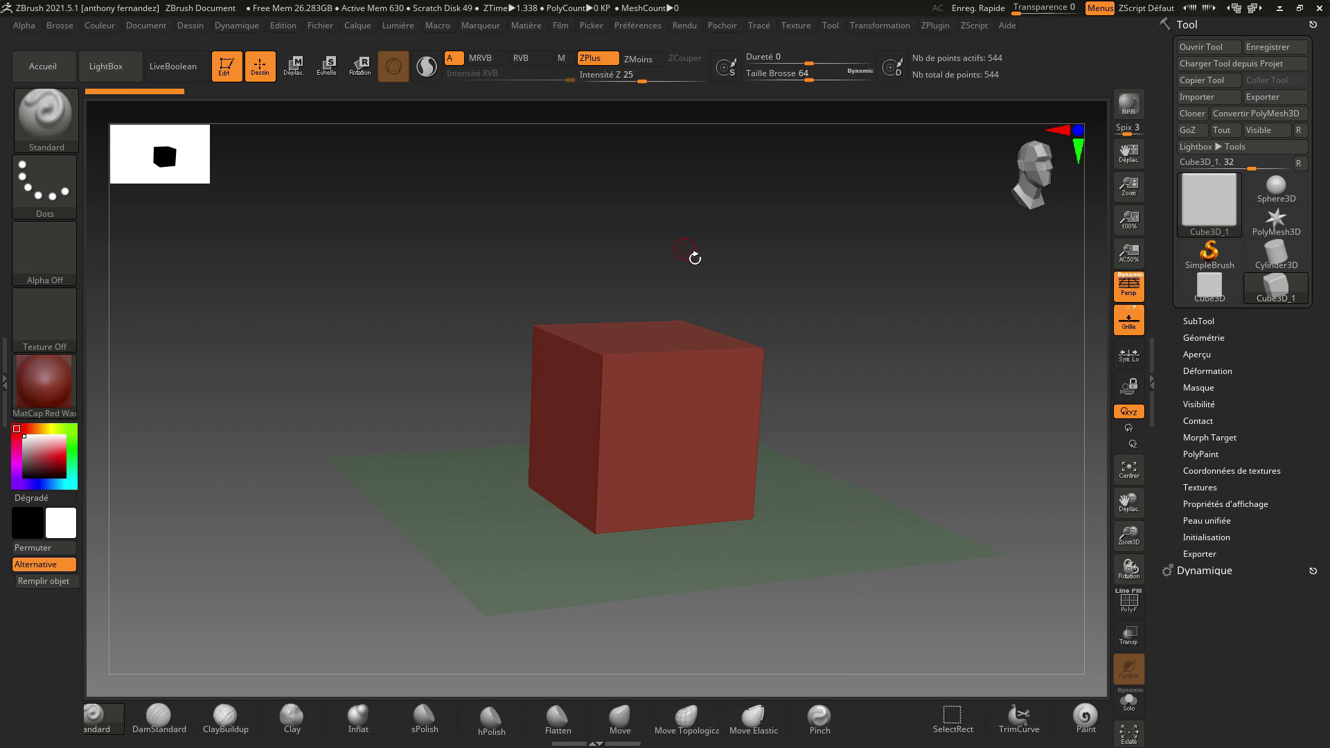
Convert the cube to PolyMesh3D and subdivide it to level 7 (about 2.031 million points).
click(1199, 339)
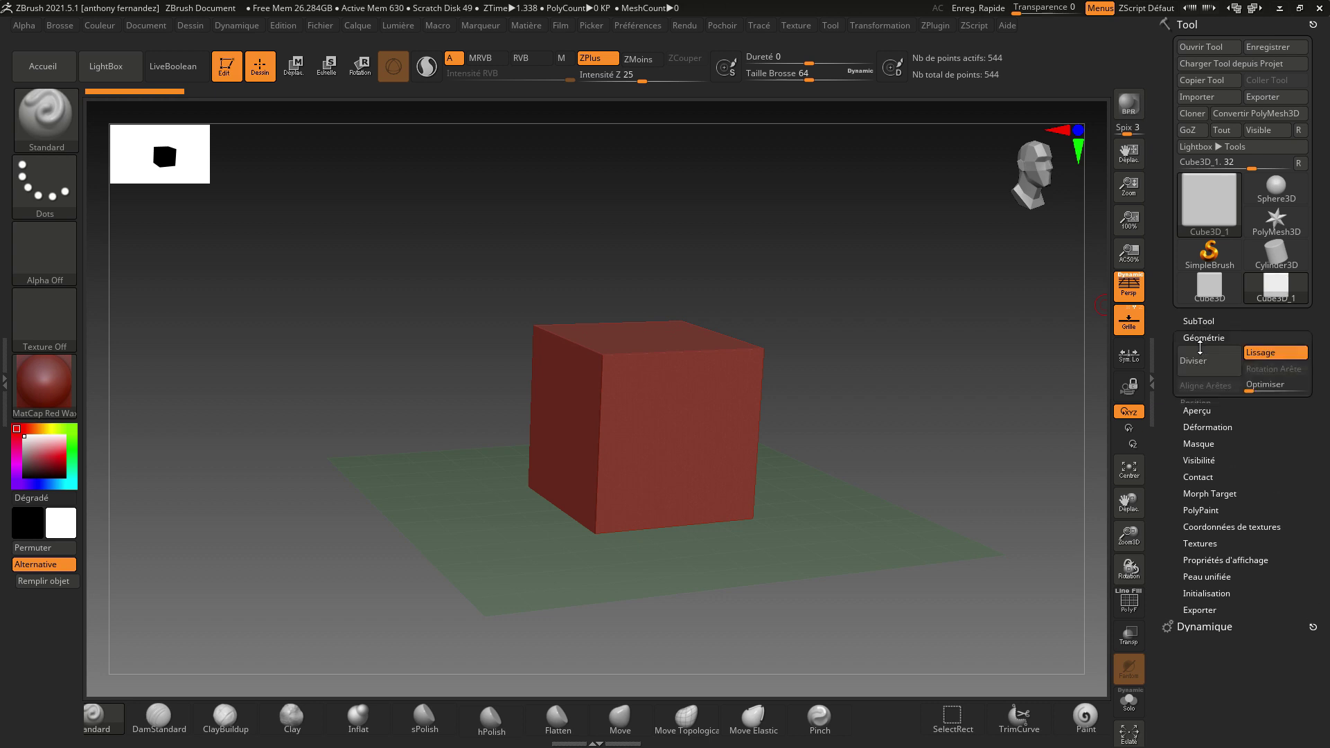
click(1264, 118)
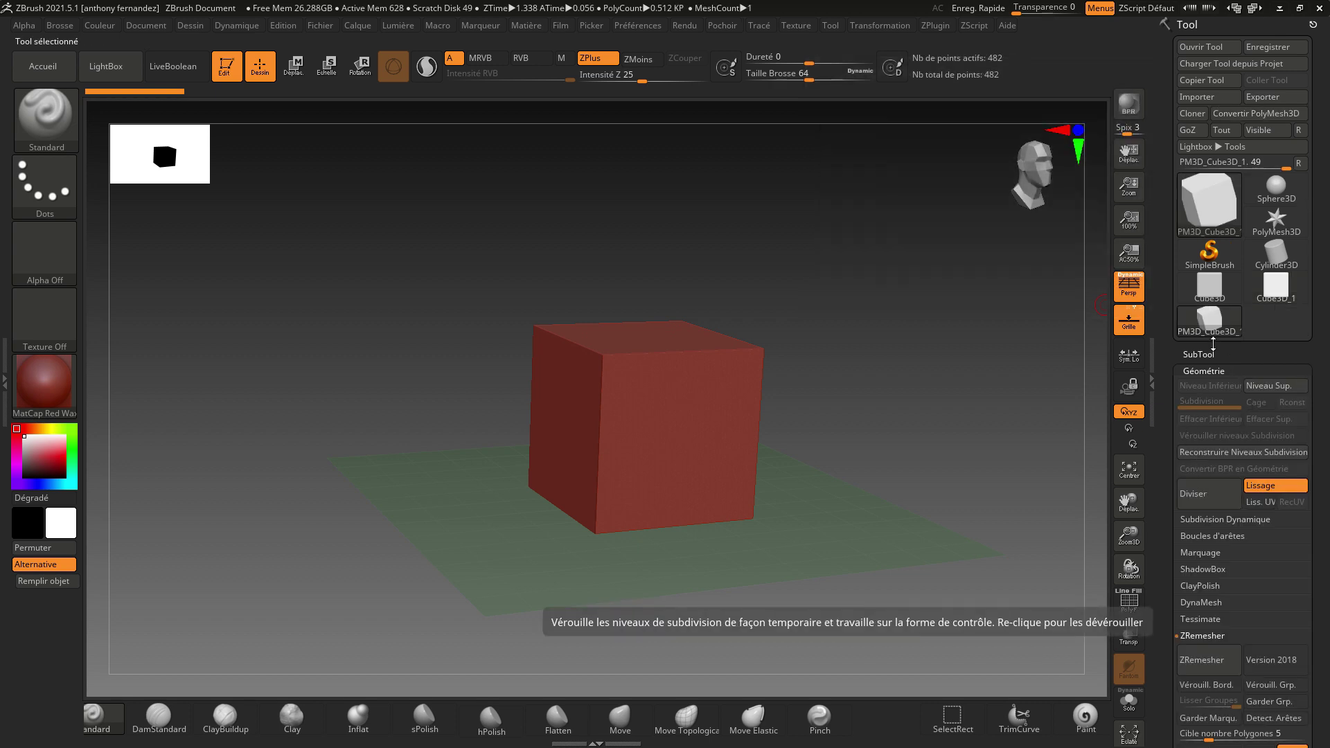
click(1199, 497)
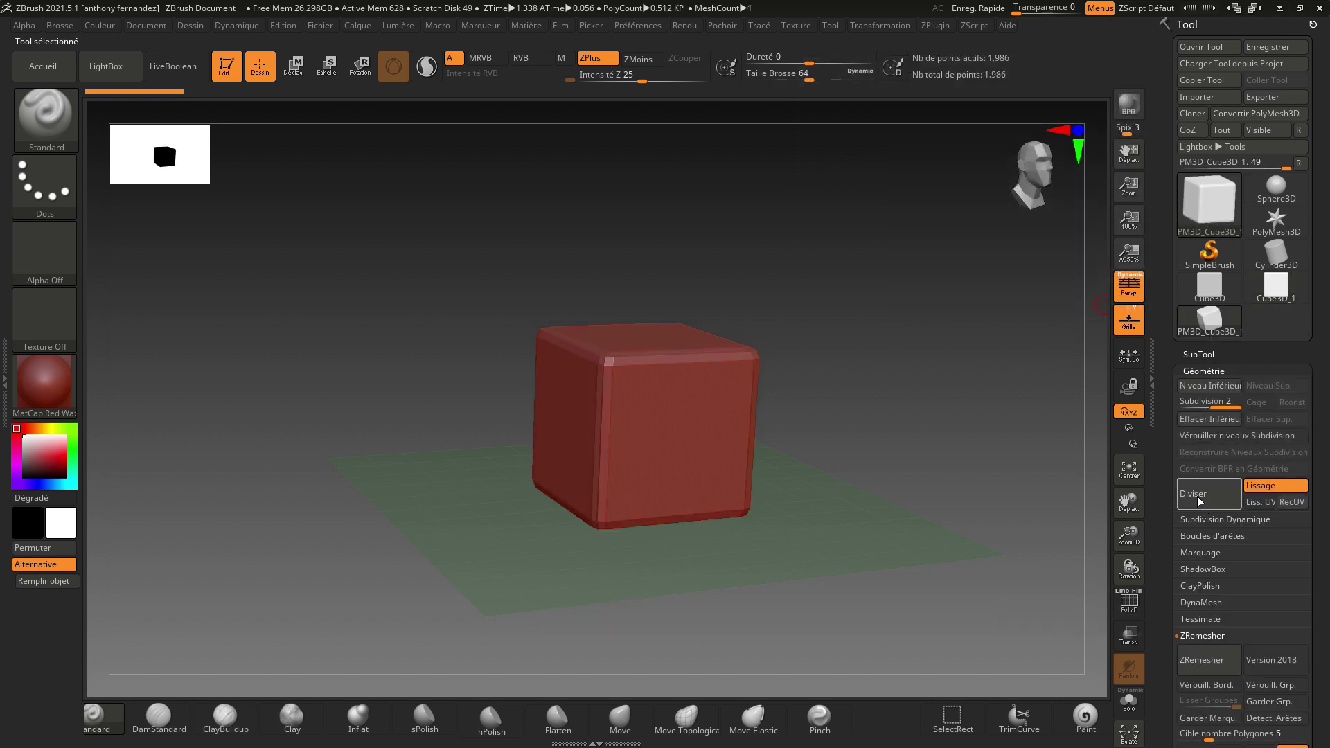
click(1199, 497)
click(1199, 498)
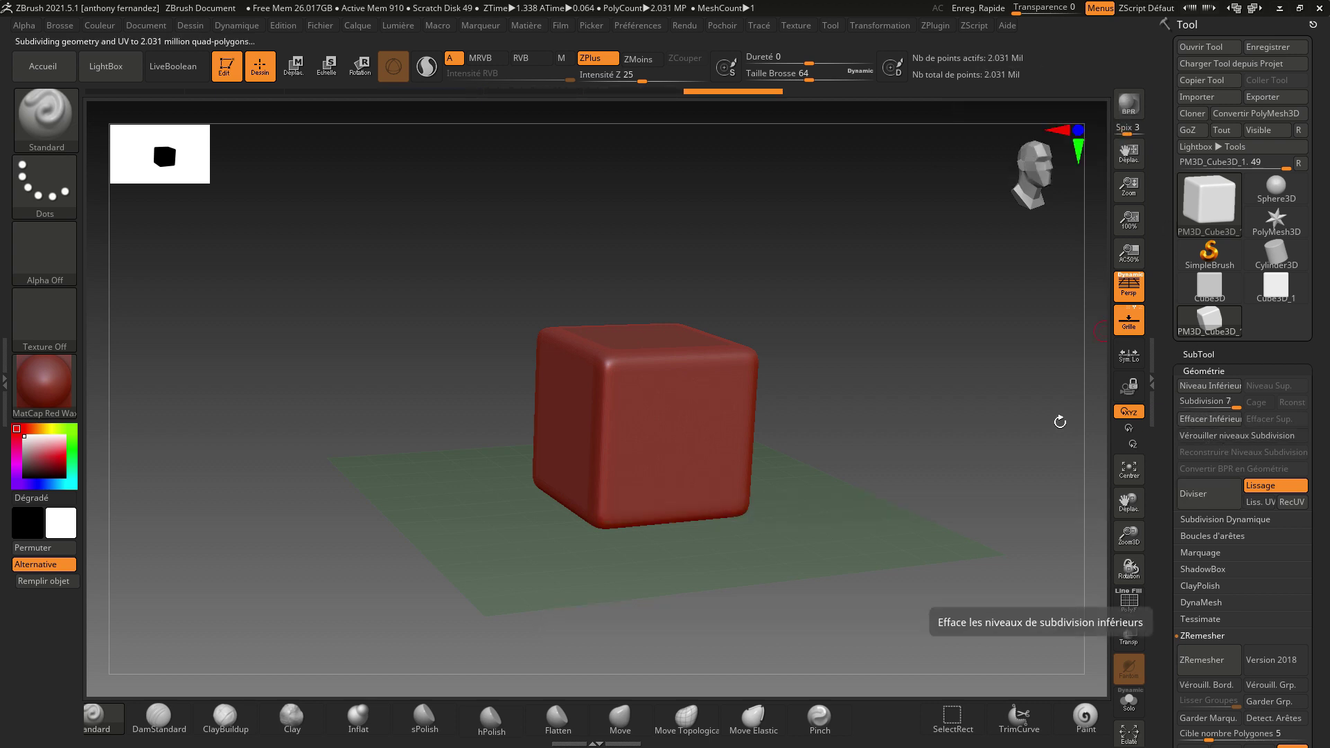
Rotate and zoom the view to inspect the rounded, subdivided cube.
shift+drag(1059, 419, 1063, 443)
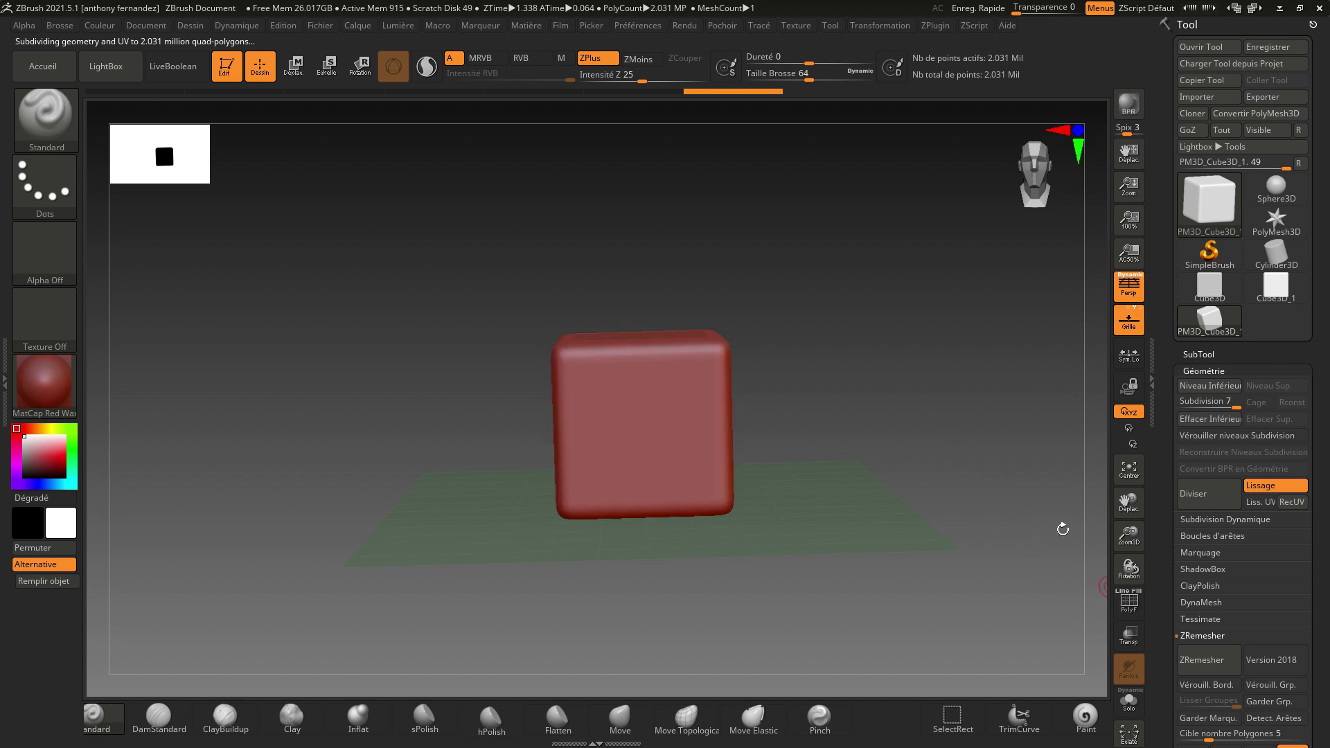
drag(1062, 528, 1128, 534)
drag(1060, 485, 1020, 442)
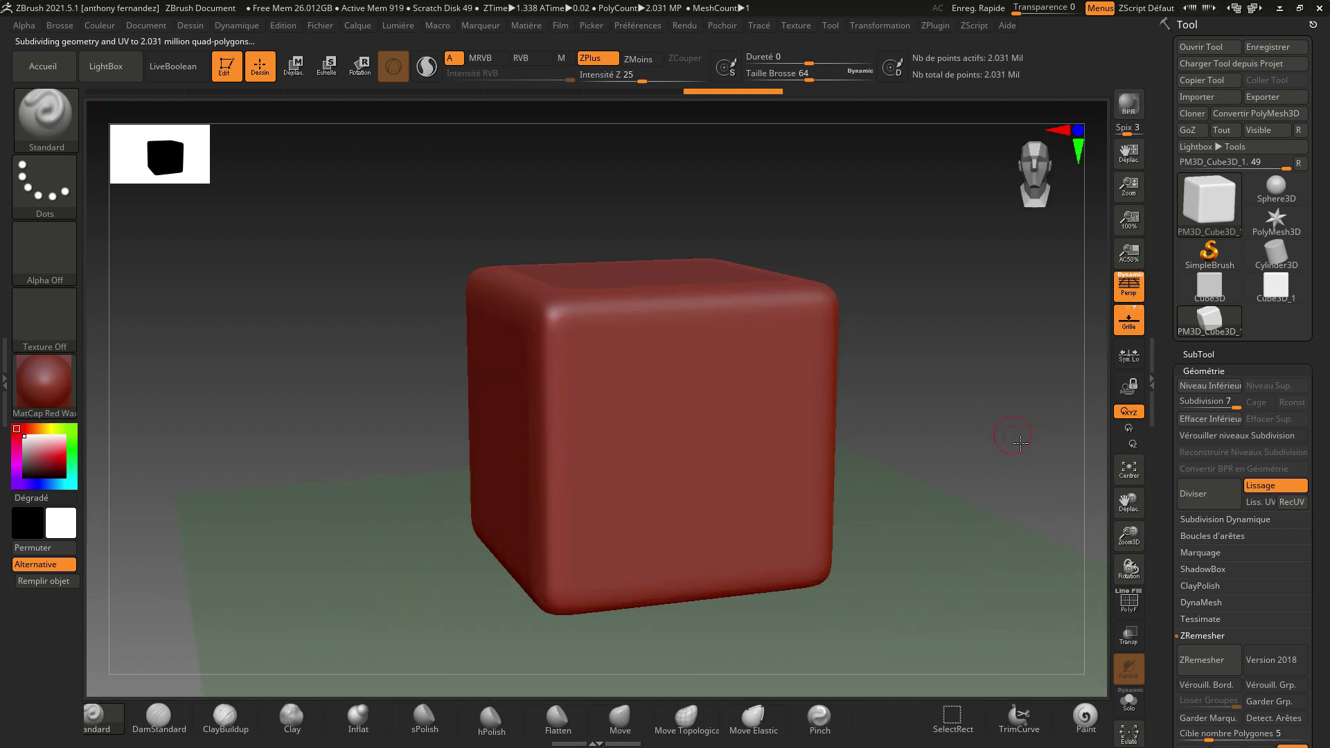
drag(1009, 444, 8, 316)
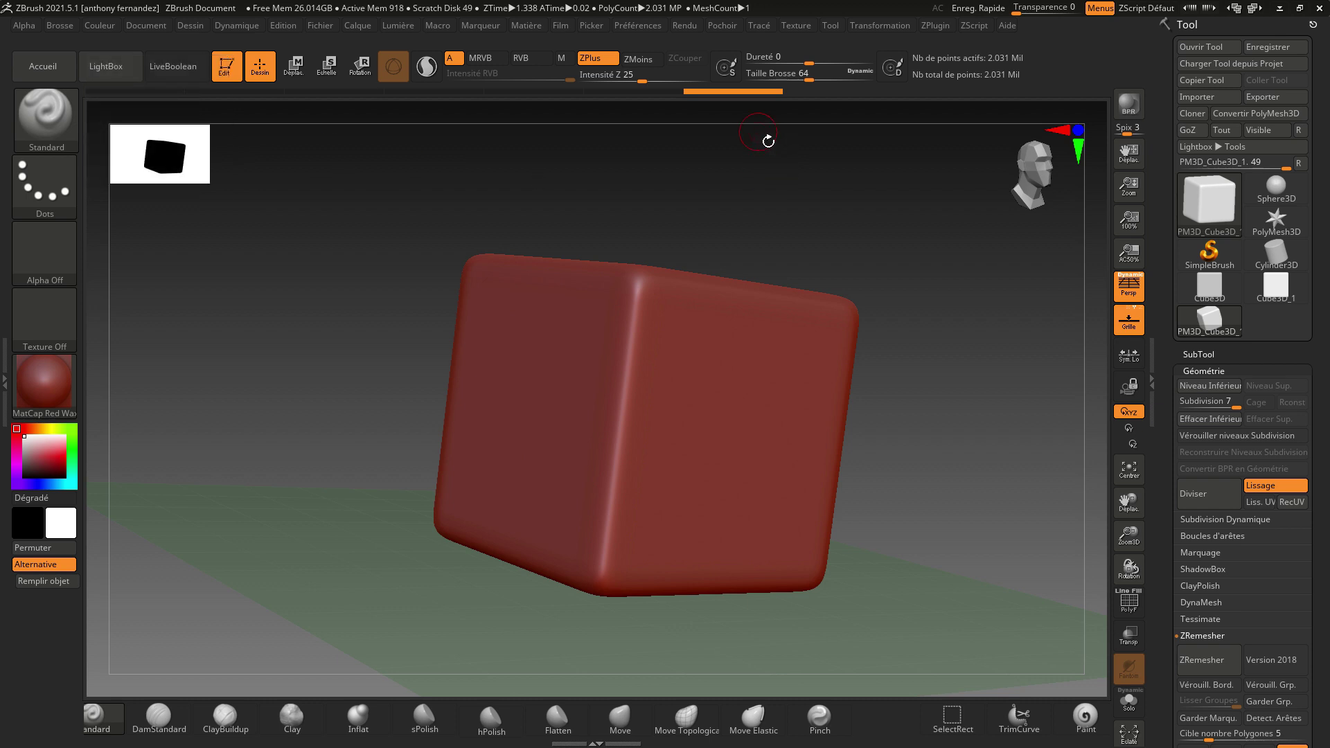
Turn on Enable Customize under Preferences > Config.
click(641, 26)
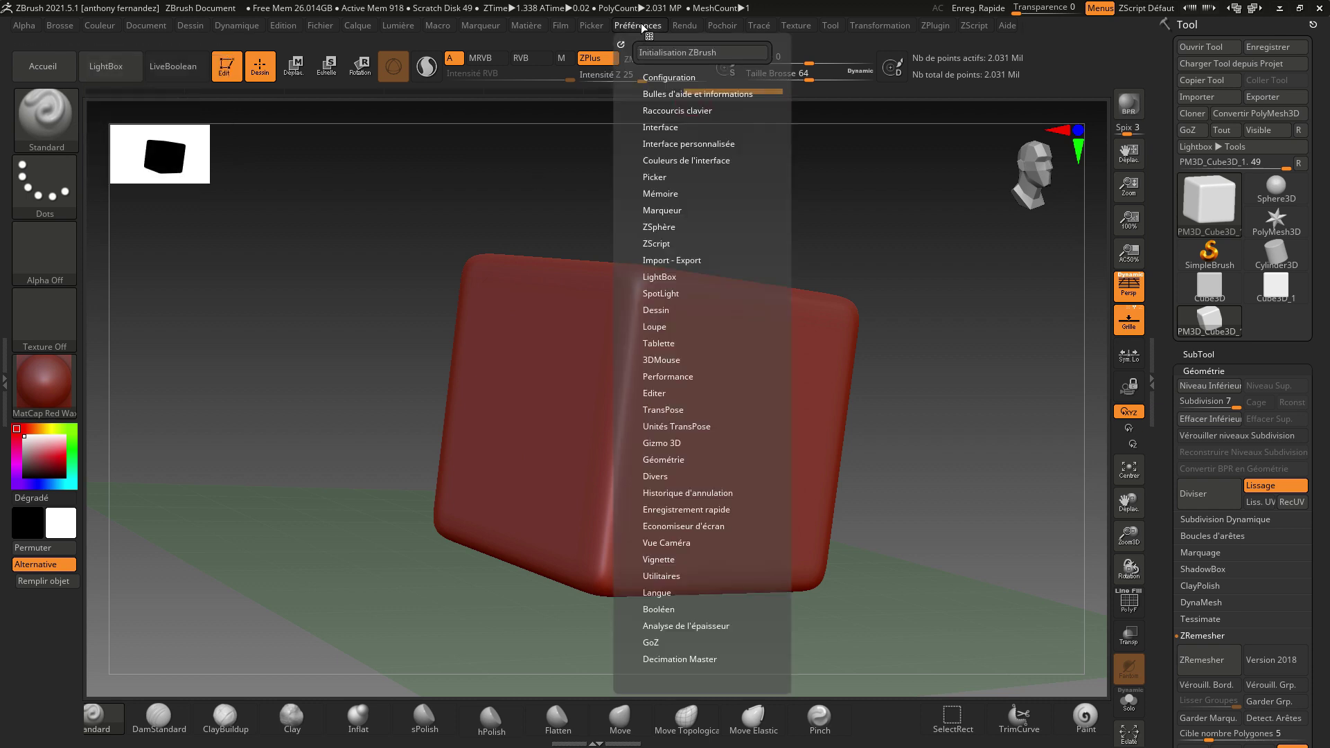
click(659, 135)
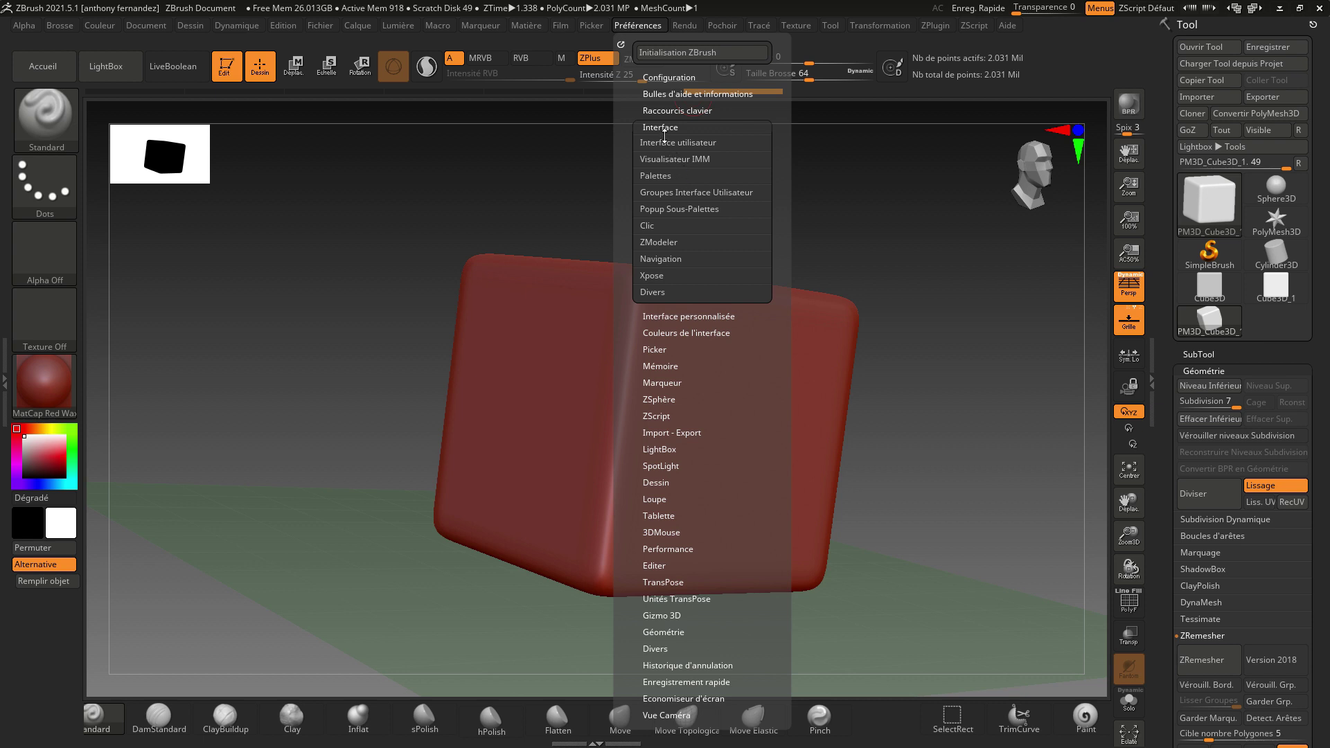
click(663, 131)
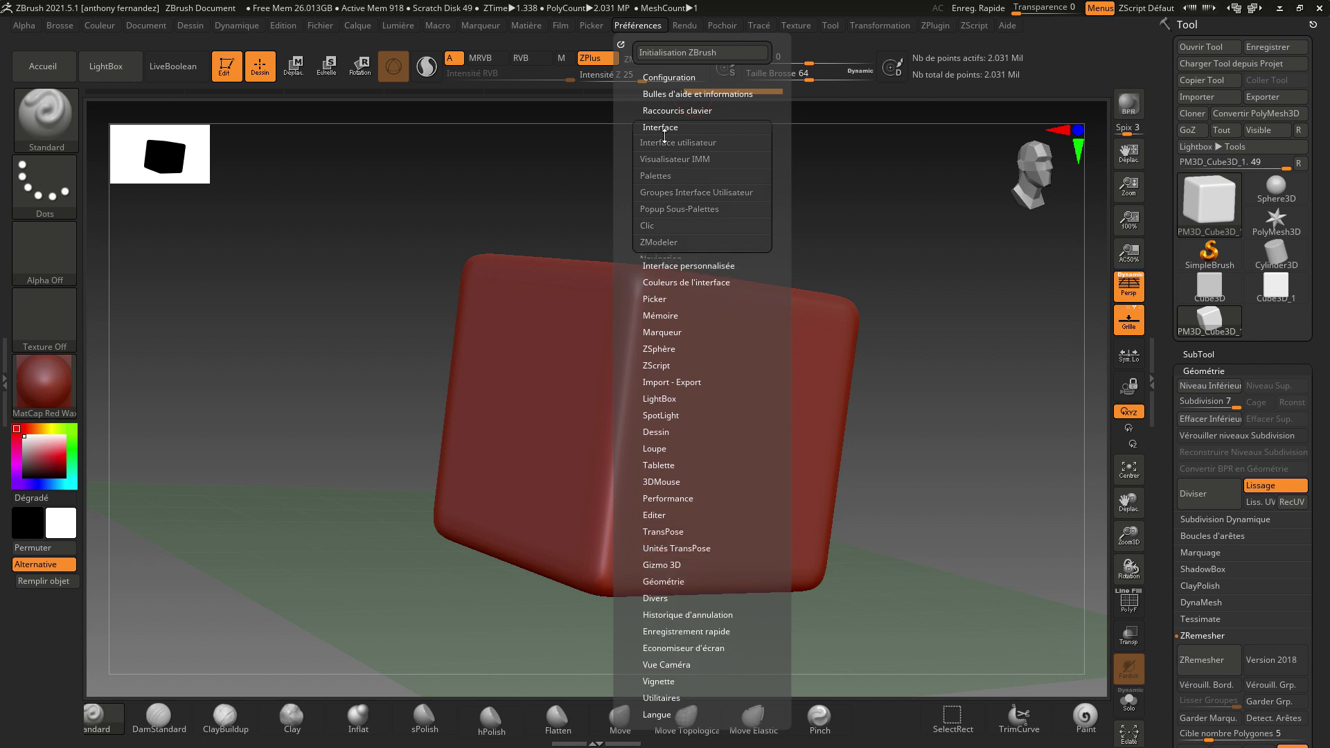
click(668, 81)
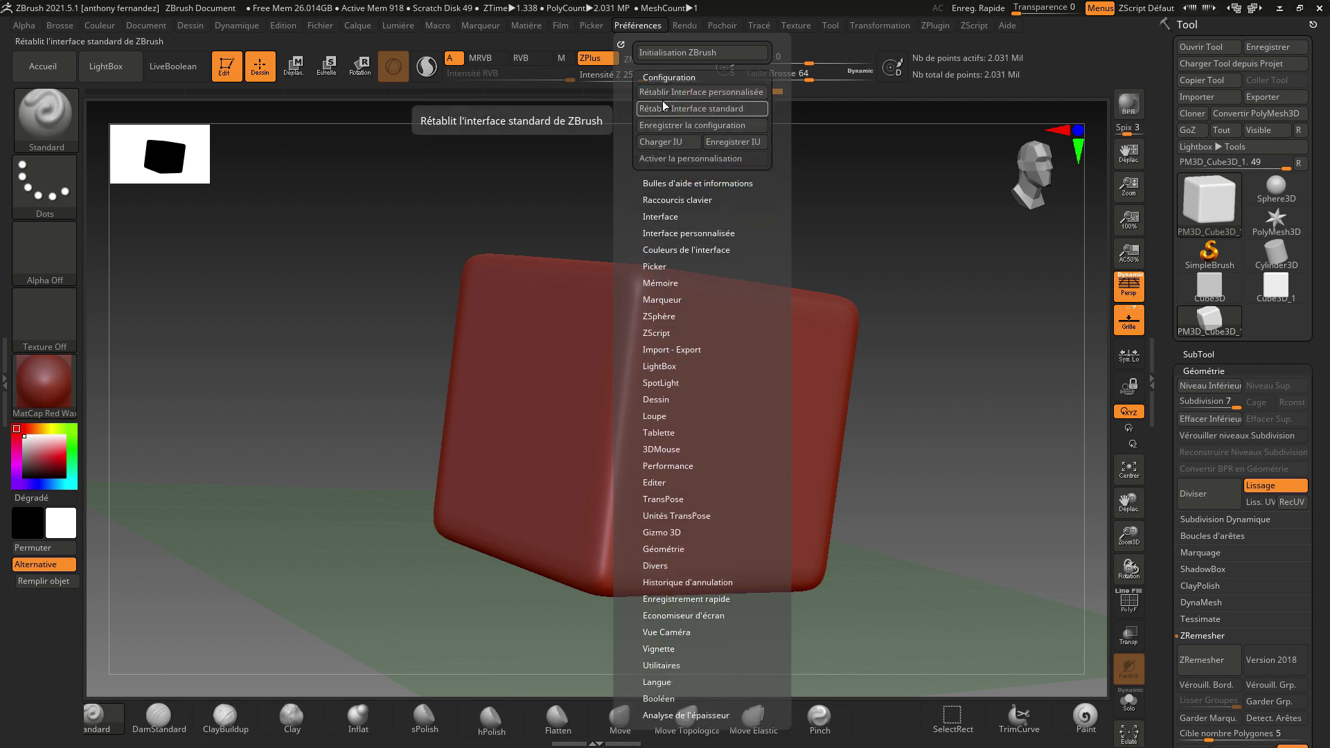
click(682, 160)
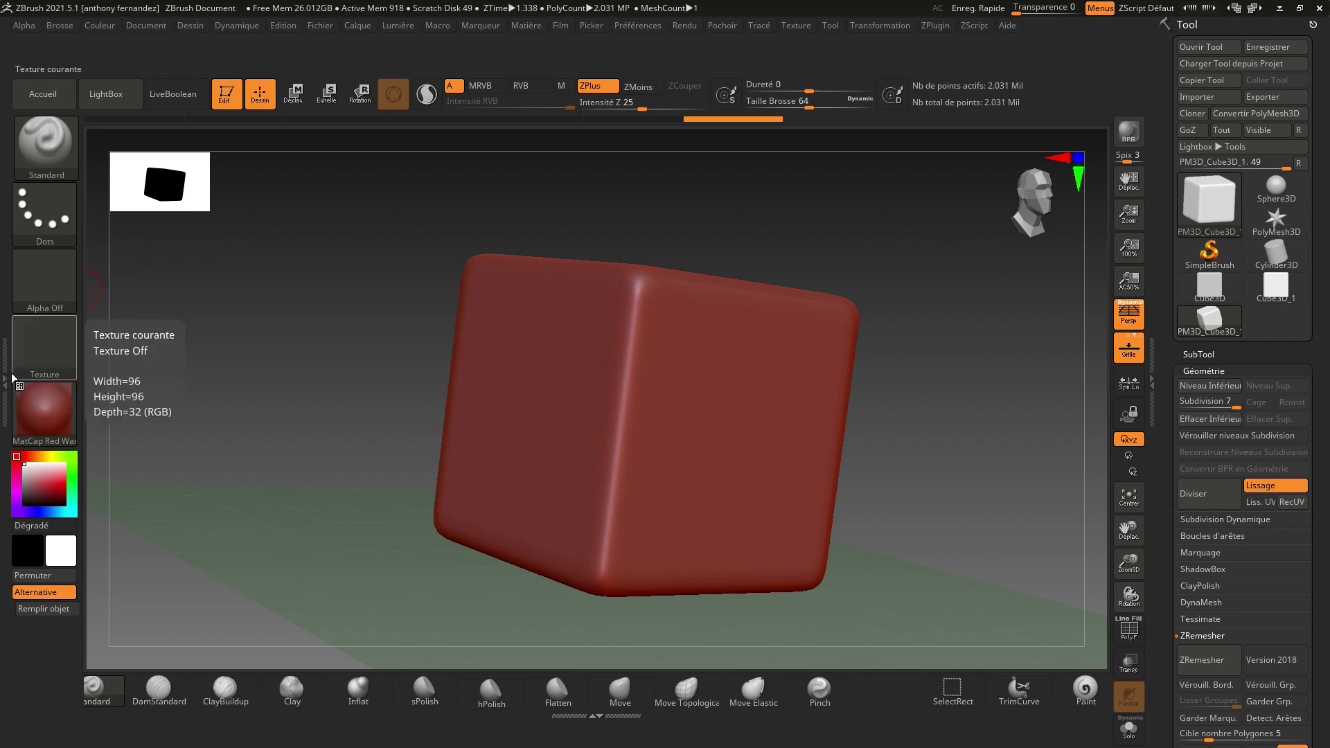
Dock the Brush palette in the left tray and expand its Orientation settings.
click(12, 380)
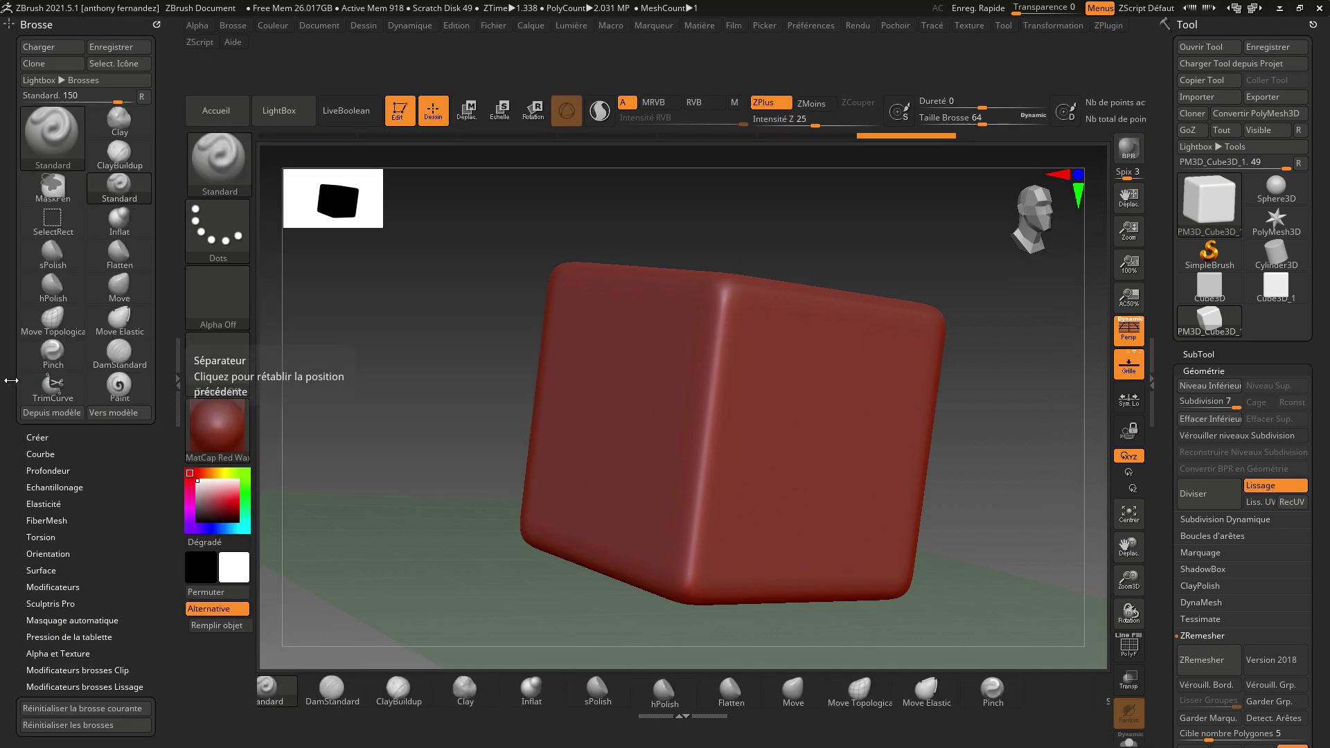
click(131, 350)
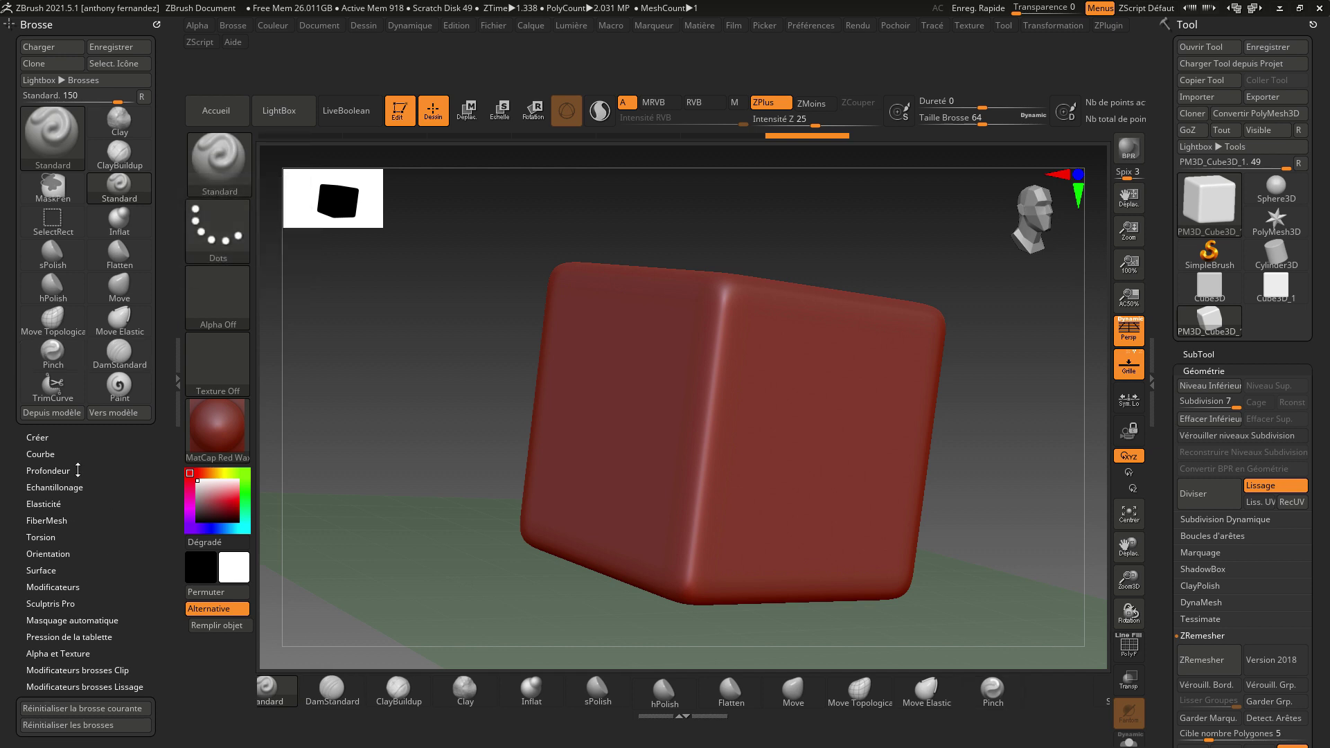
click(154, 555)
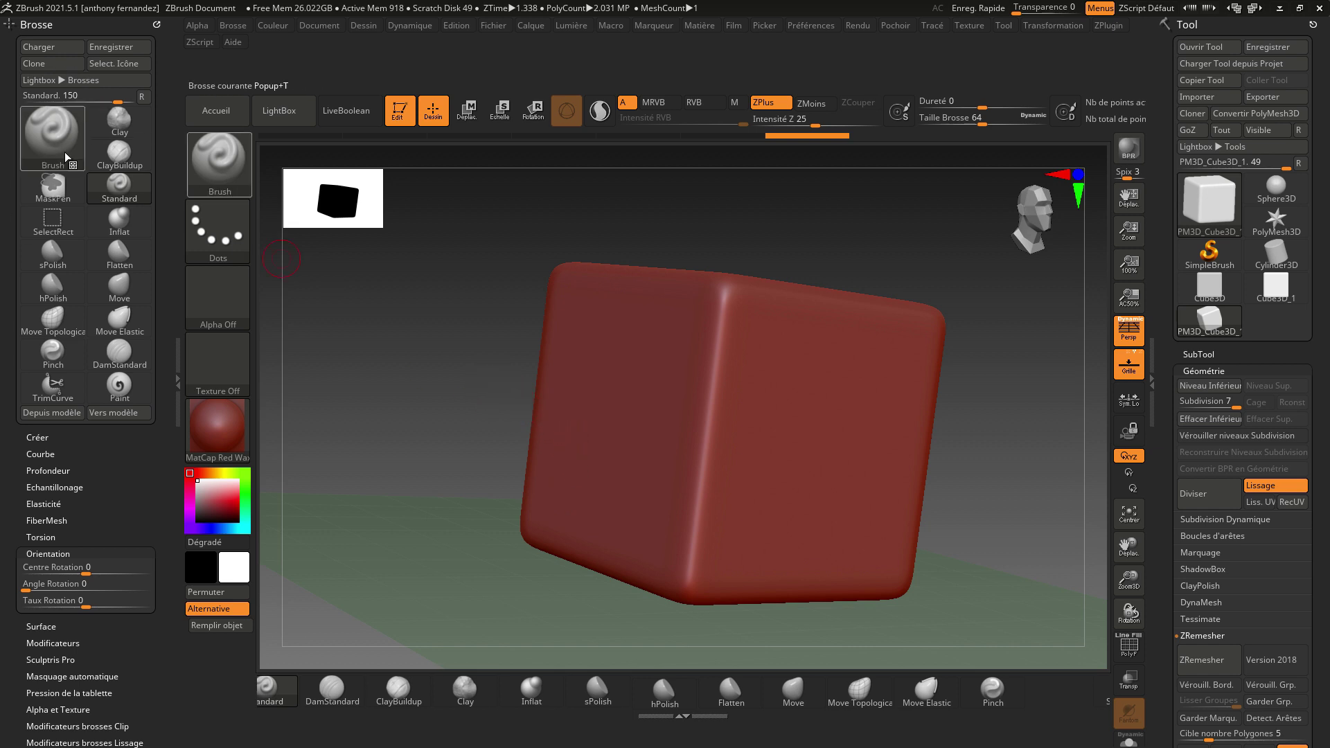
Select the Blob brush with B, L and reopen the full brush library.
click(228, 160)
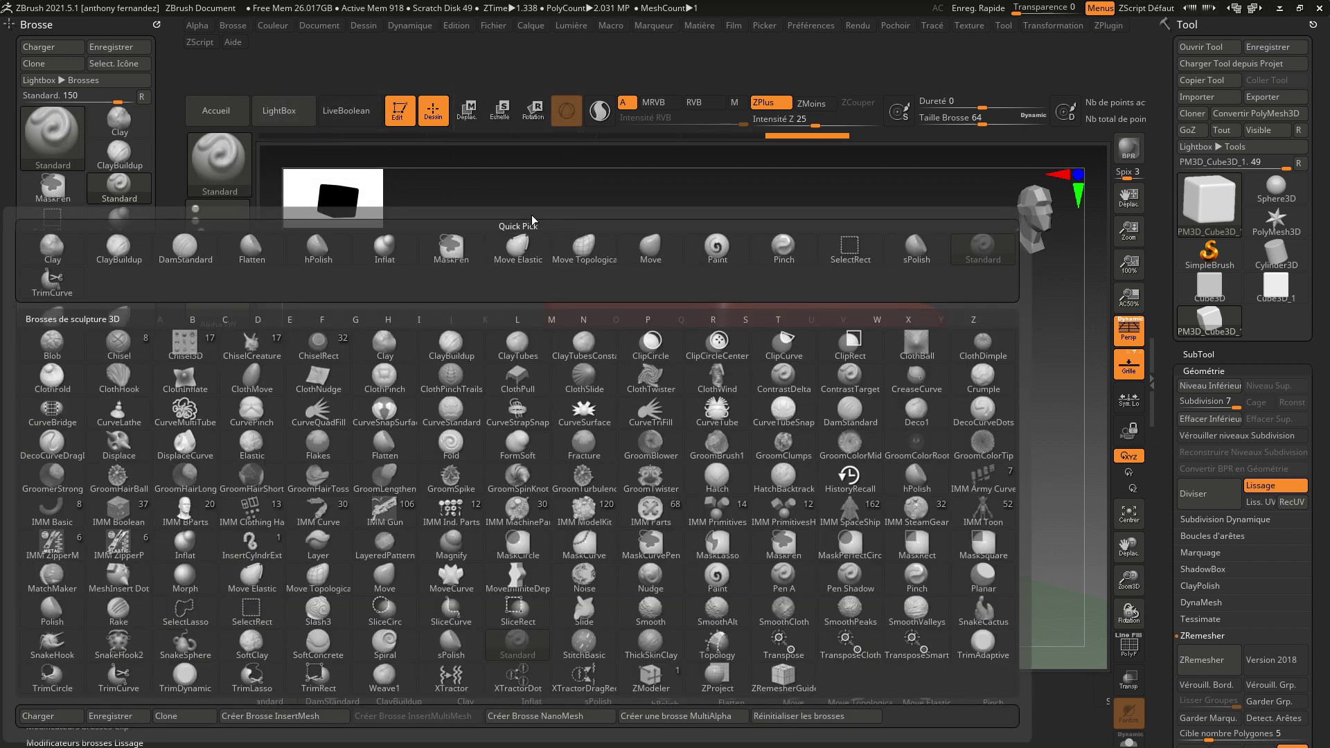
click(532, 221)
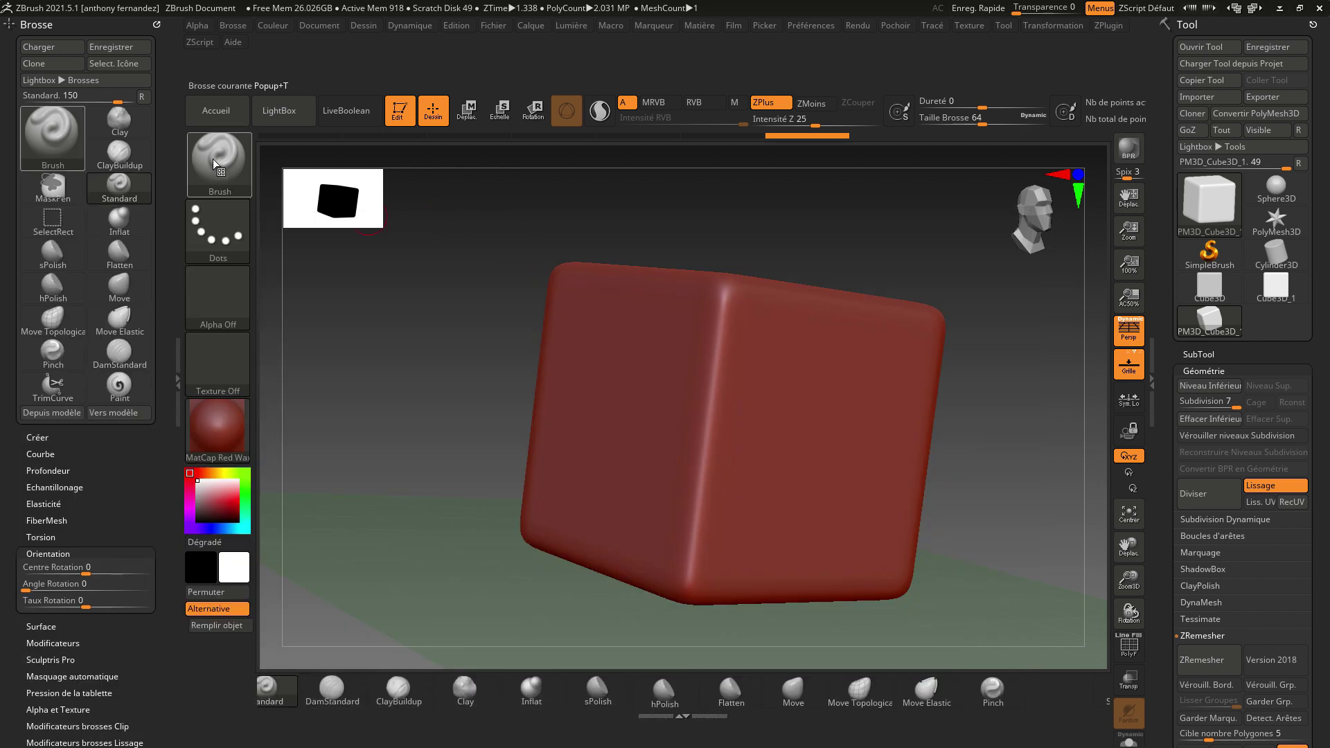
key(b)
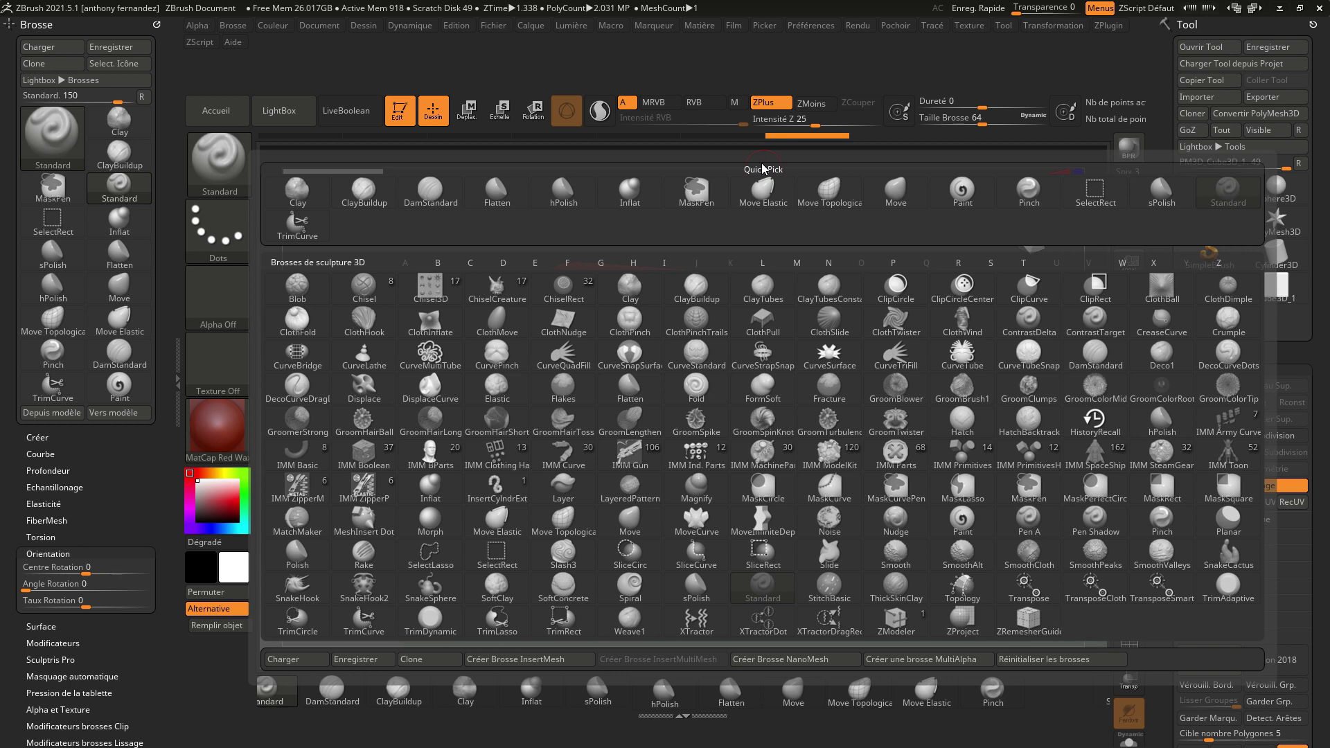
key(b)
key(l)
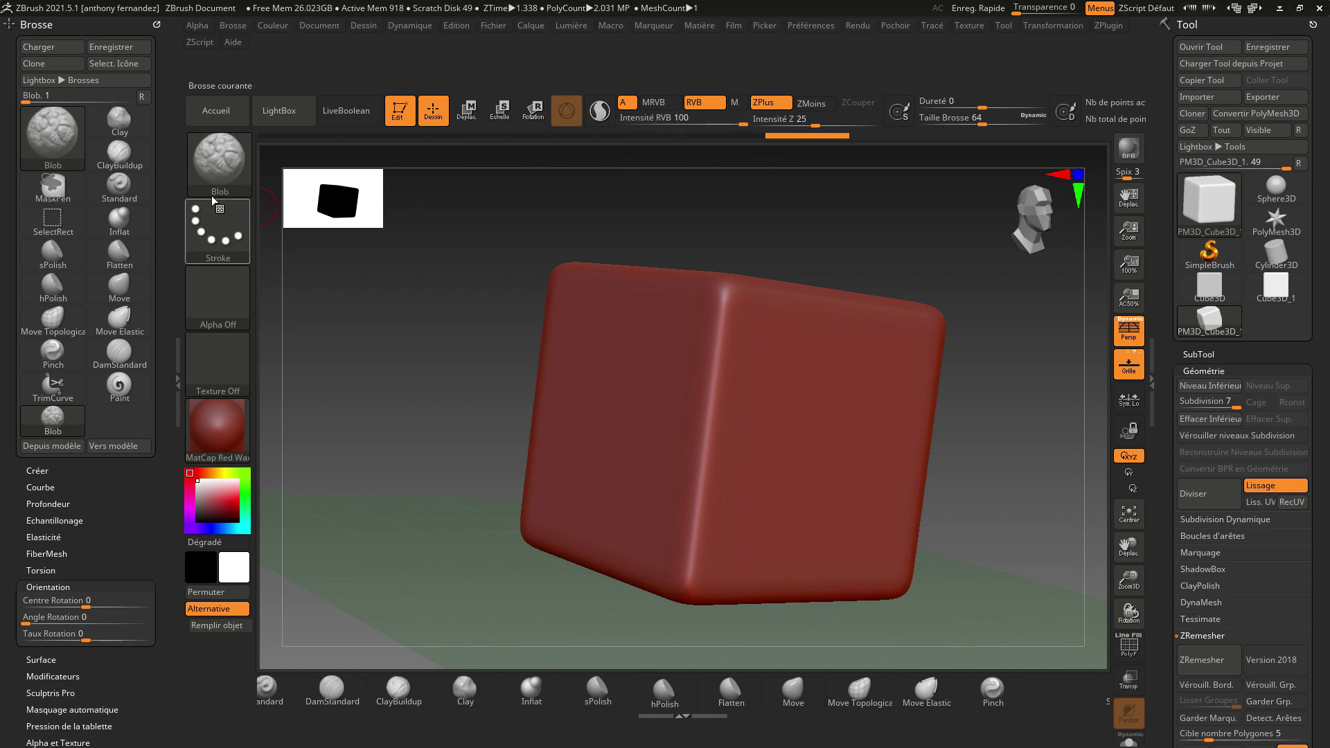
click(229, 173)
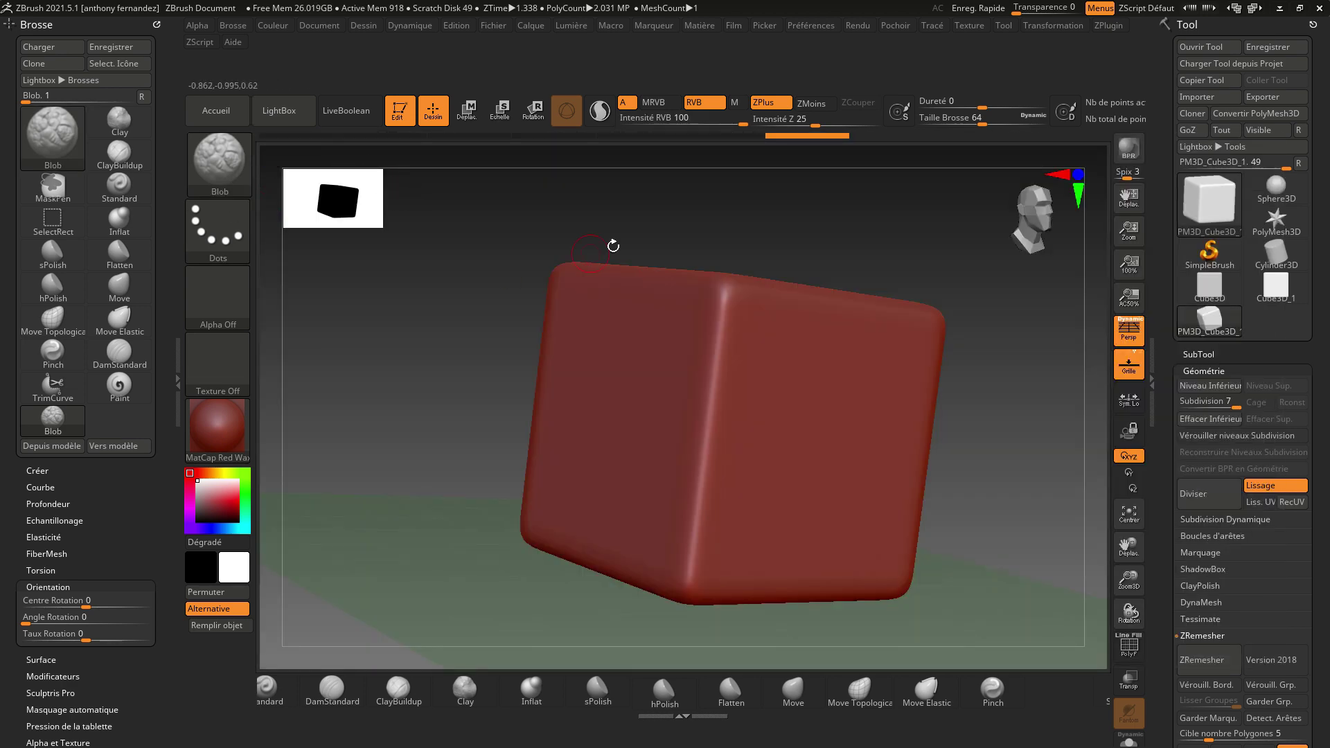
key(b)
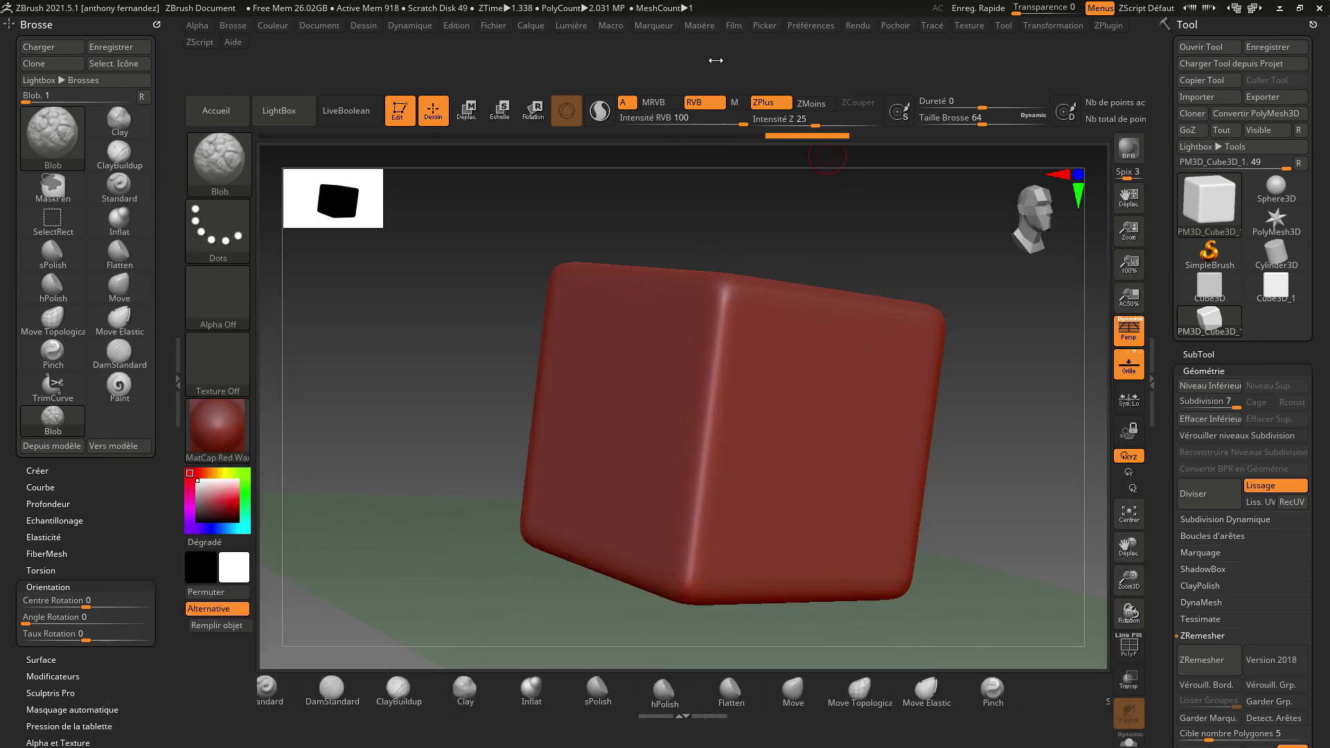
key(b)
key(b)
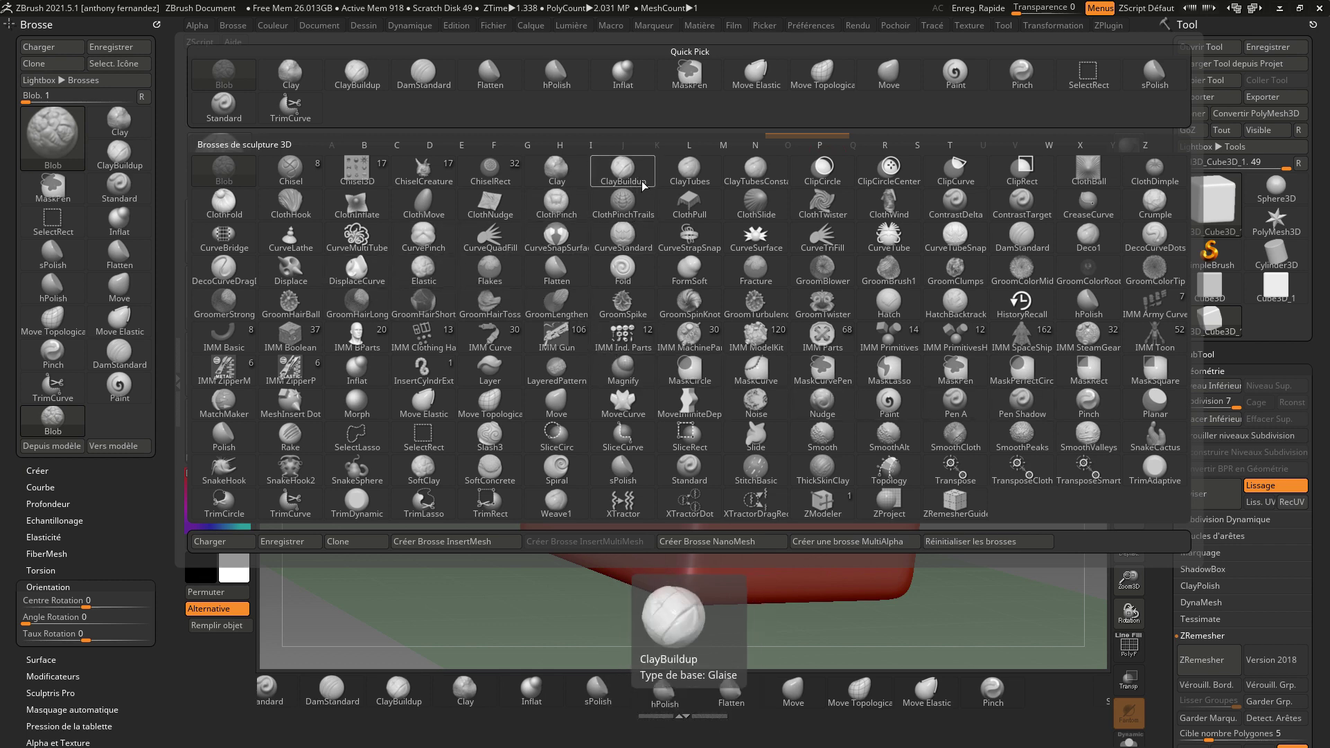
Carve a two-lobed ClayTubes recess into the cube's front face at Draw Size about 149.
click(693, 170)
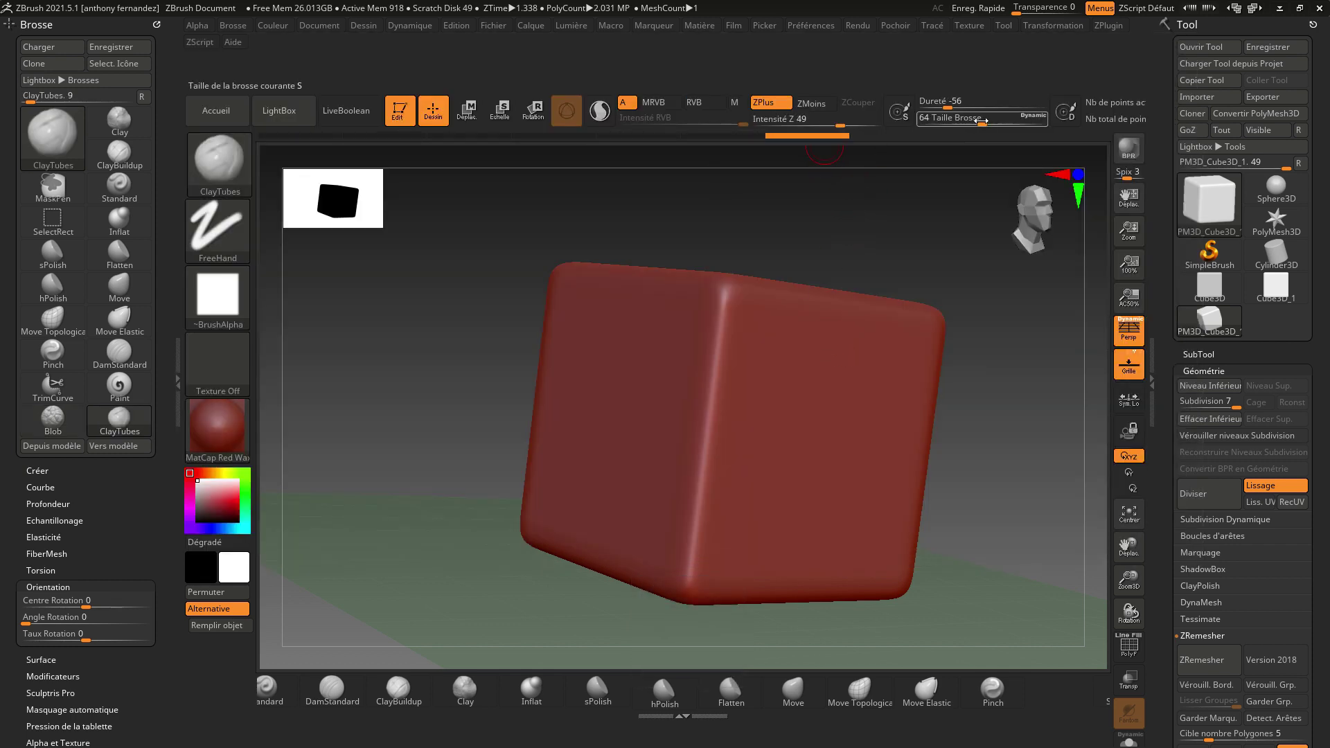
drag(982, 124, 995, 124)
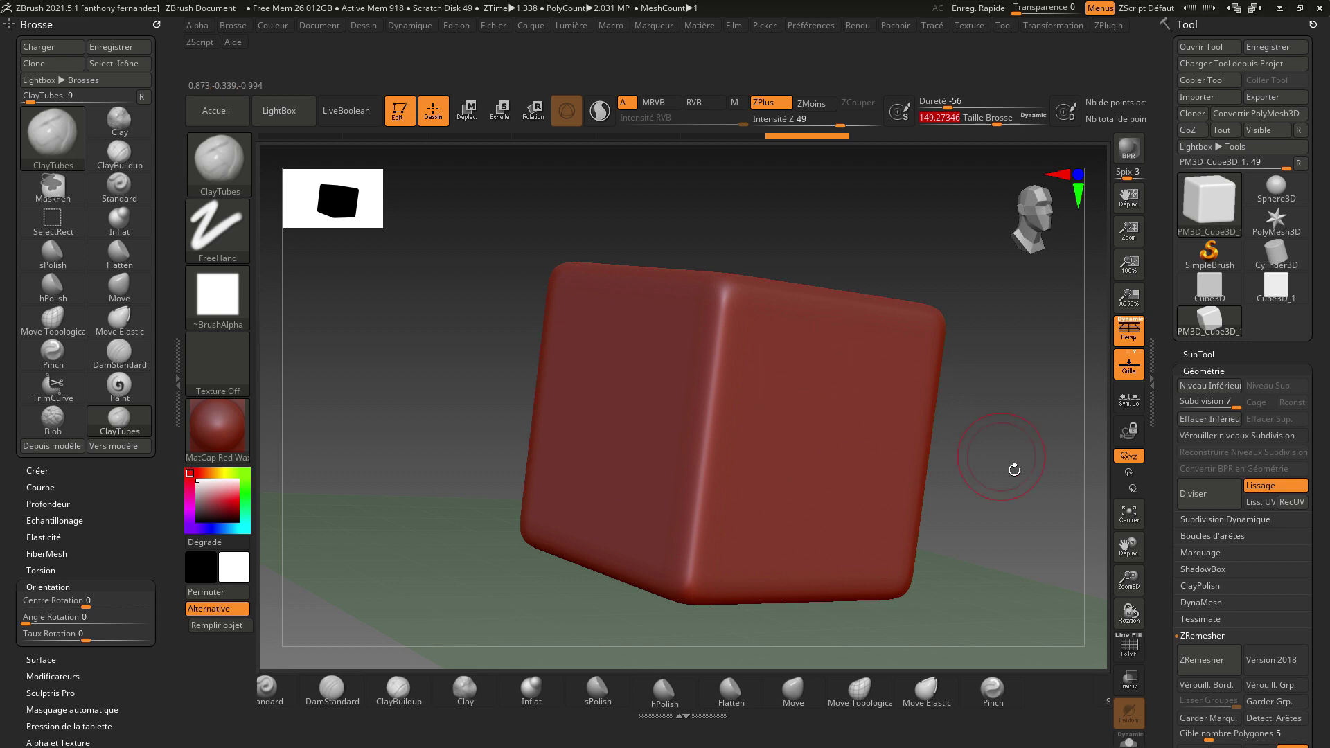
drag(1014, 469, 970, 445)
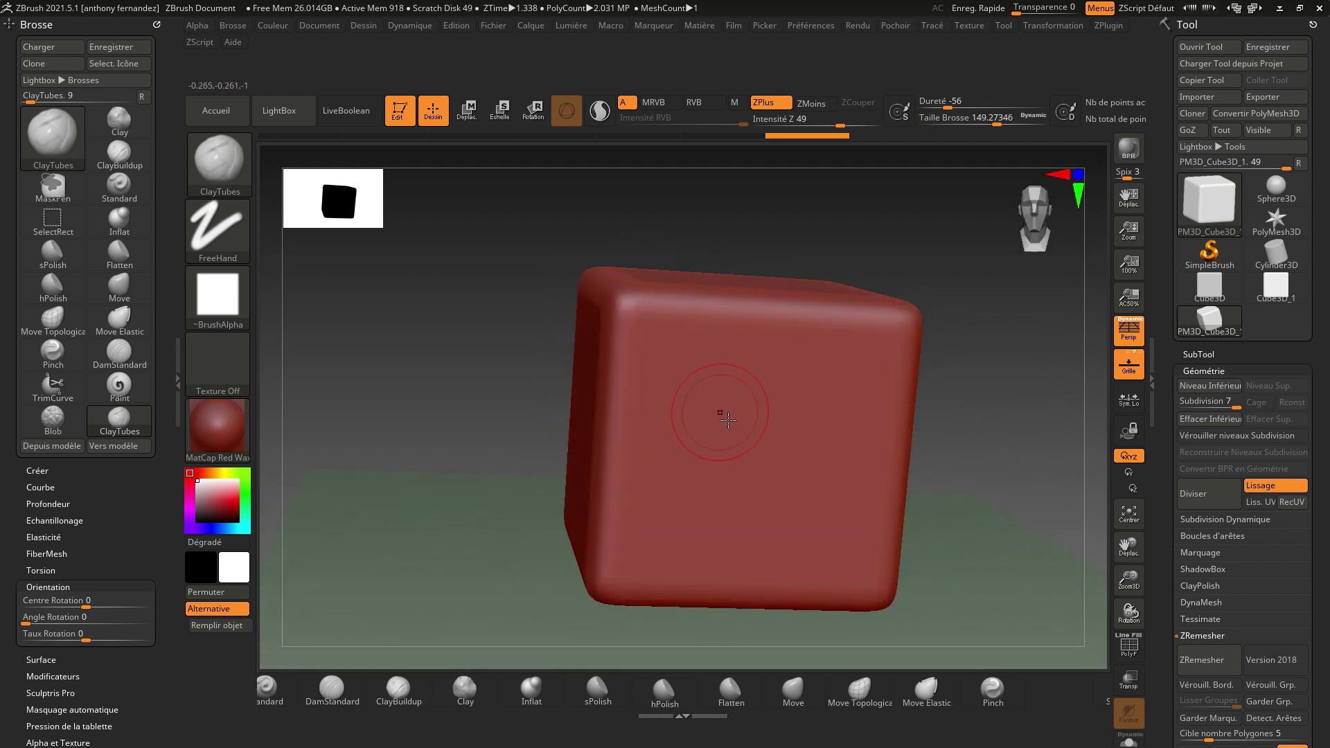
mouse_move(689, 392)
mouse_down()
mouse_move(727, 443)
mouse_move(769, 367)
mouse_move(824, 443)
mouse_move(802, 465)
mouse_up()
drag(979, 420, 982, 425)
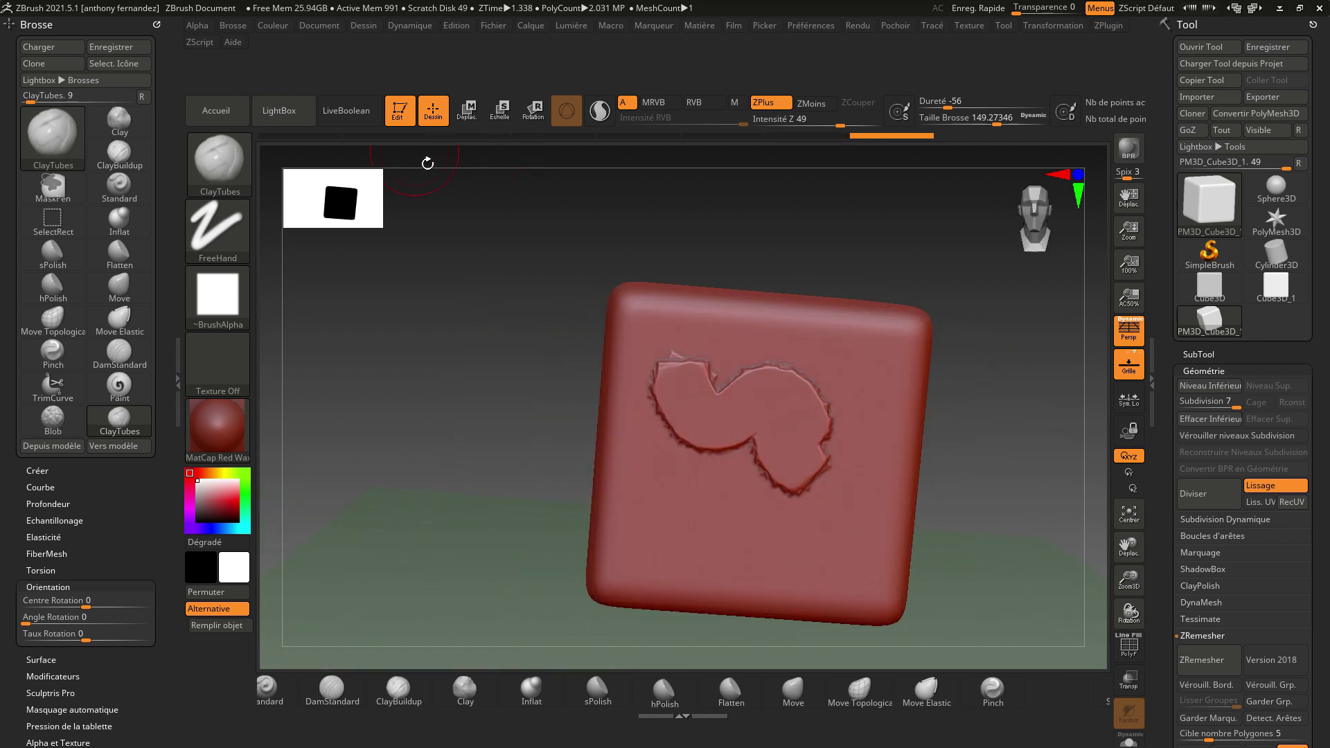
click(231, 152)
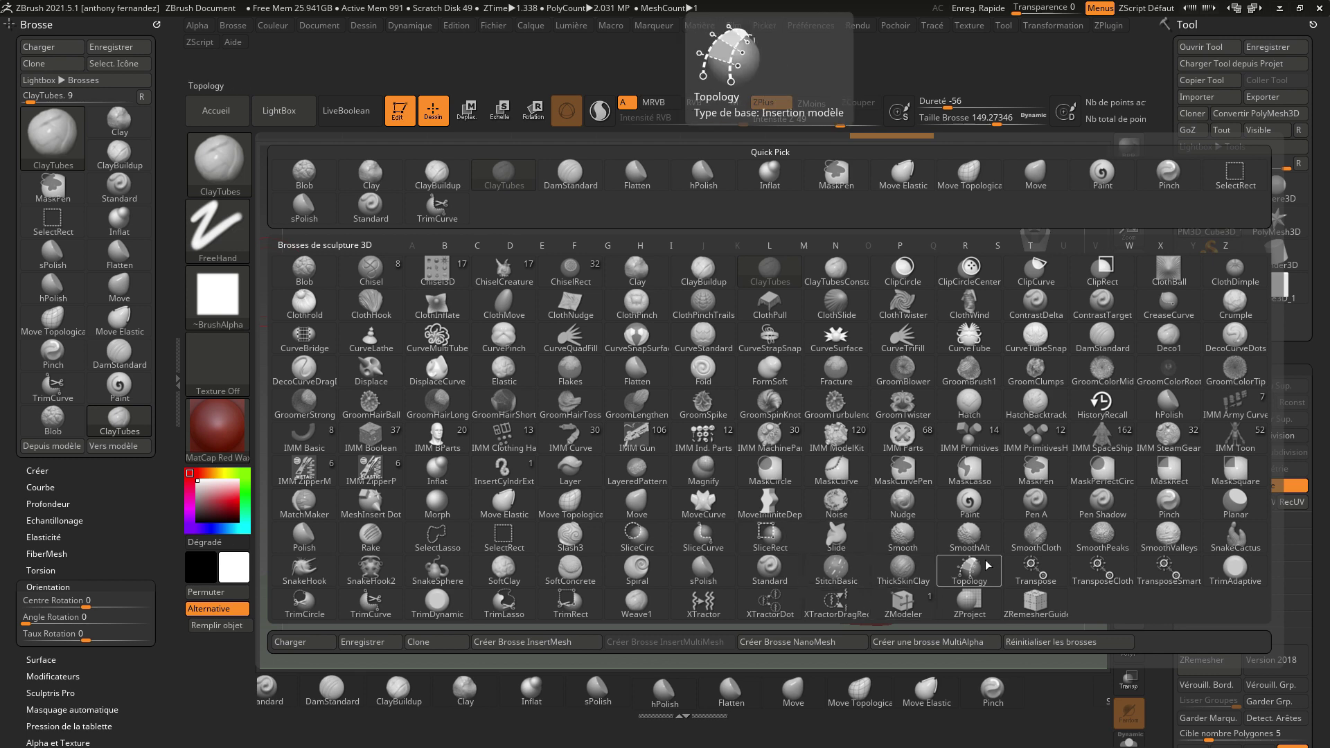
Draw looping StitchBasic seams across the cube's front face around the recess.
click(837, 581)
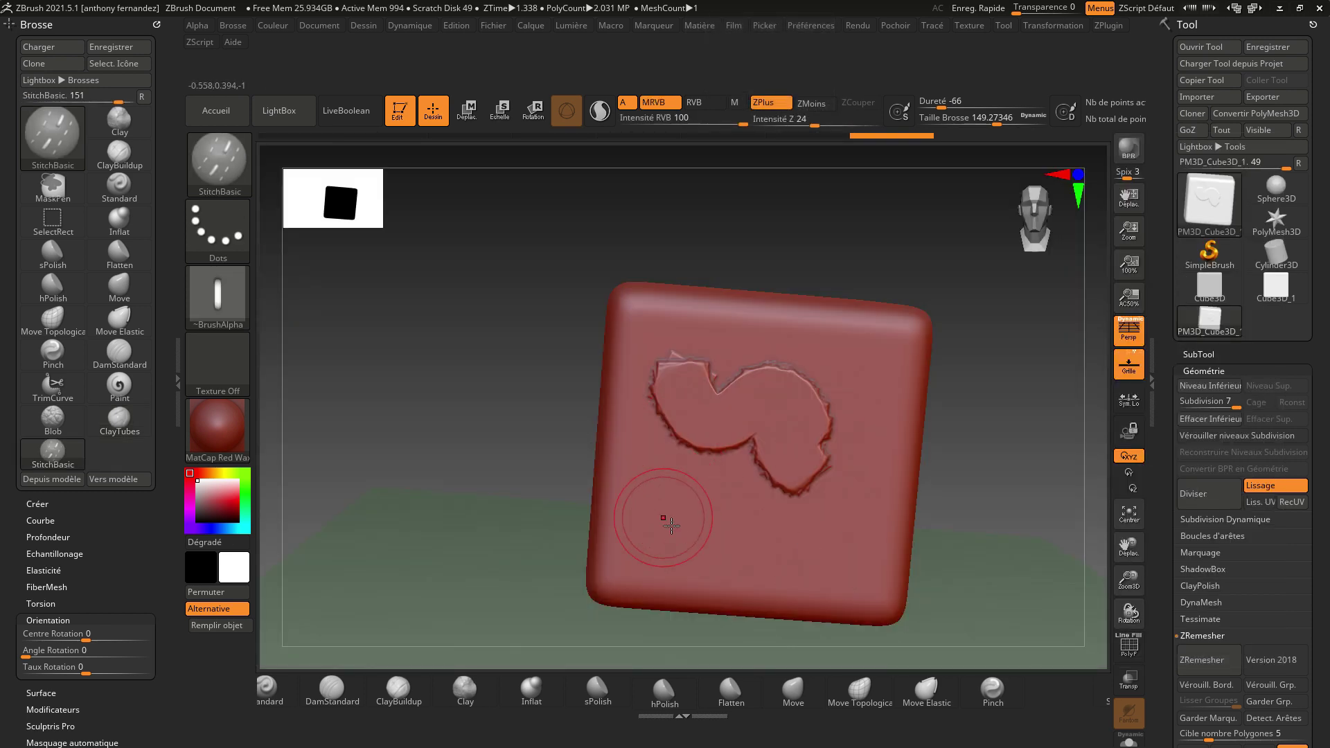
drag(743, 554, 907, 545)
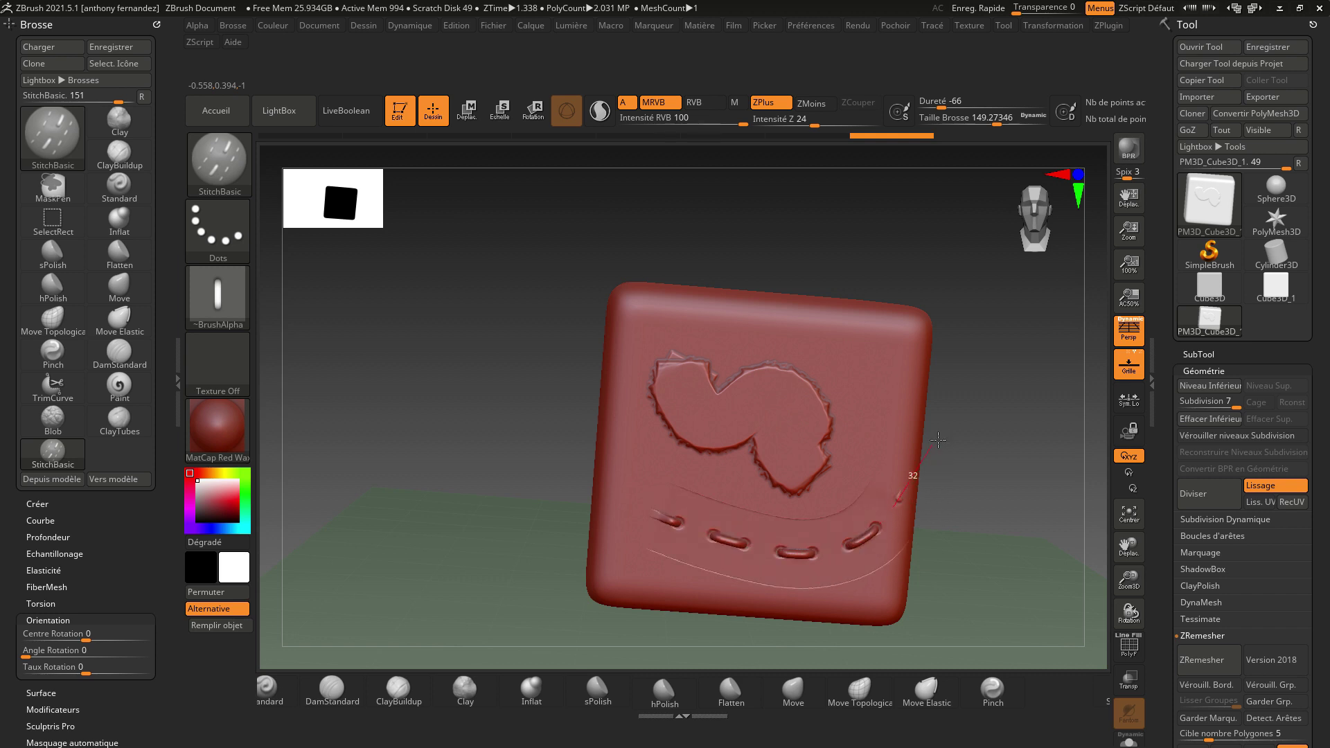
mouse_move(868, 354)
mouse_down()
mouse_move(814, 326)
mouse_move(717, 343)
mouse_move(720, 444)
mouse_move(678, 547)
mouse_move(604, 442)
mouse_up()
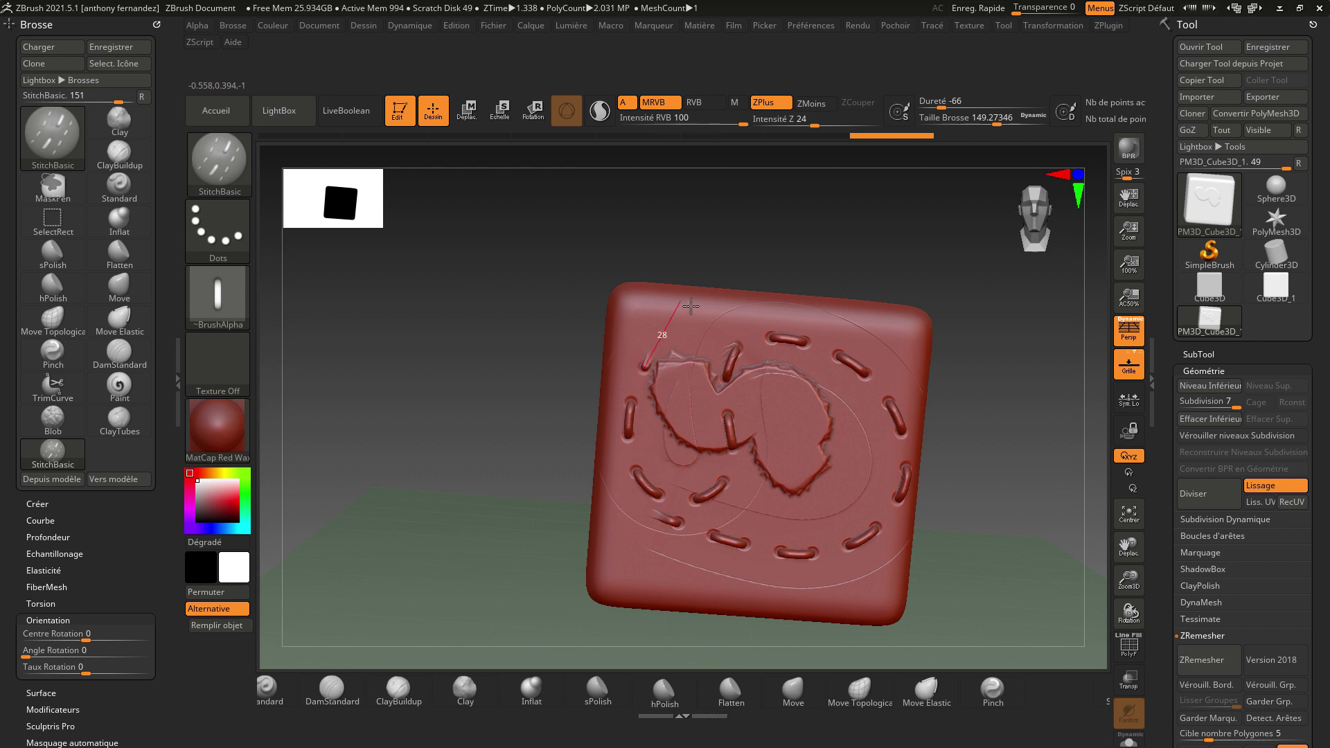
drag(652, 283, 579, 290)
drag(531, 379, 529, 367)
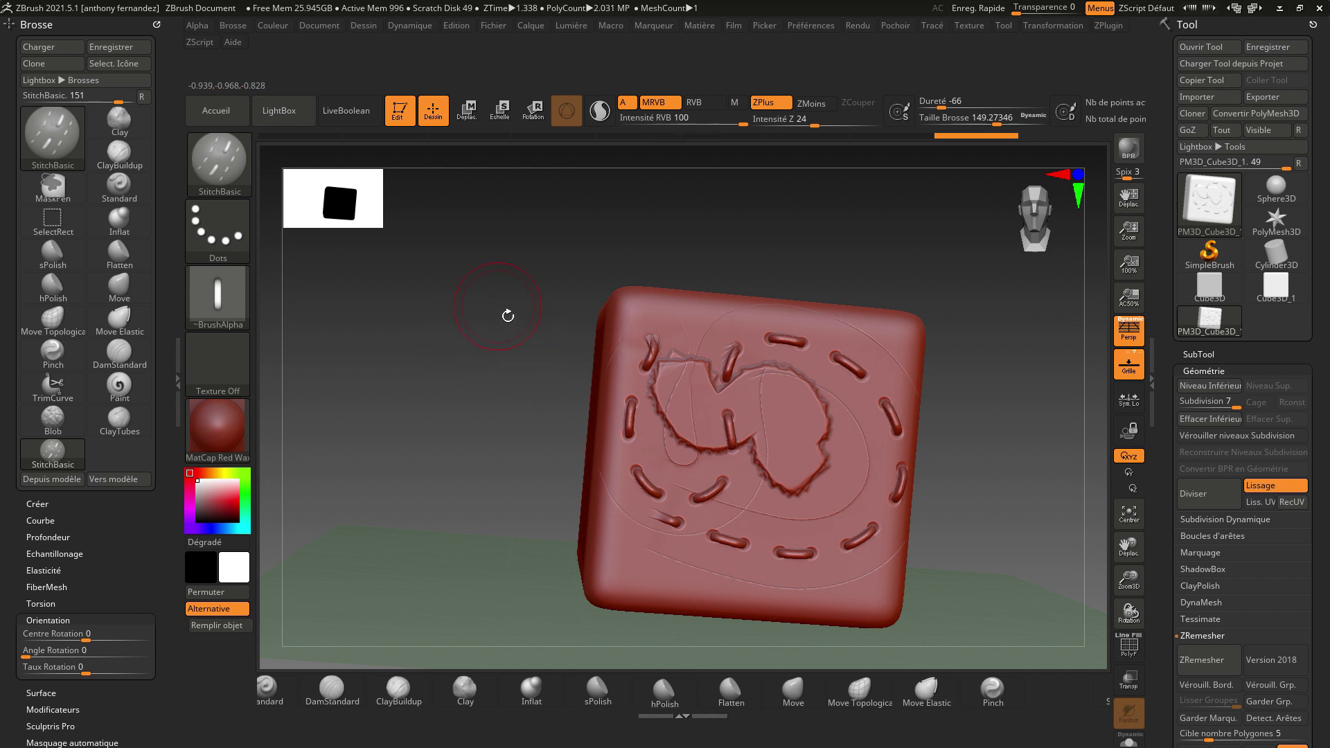
Undo the stitches and the ClayTubes groove so the cube is smooth again.
key(ctrl+z)
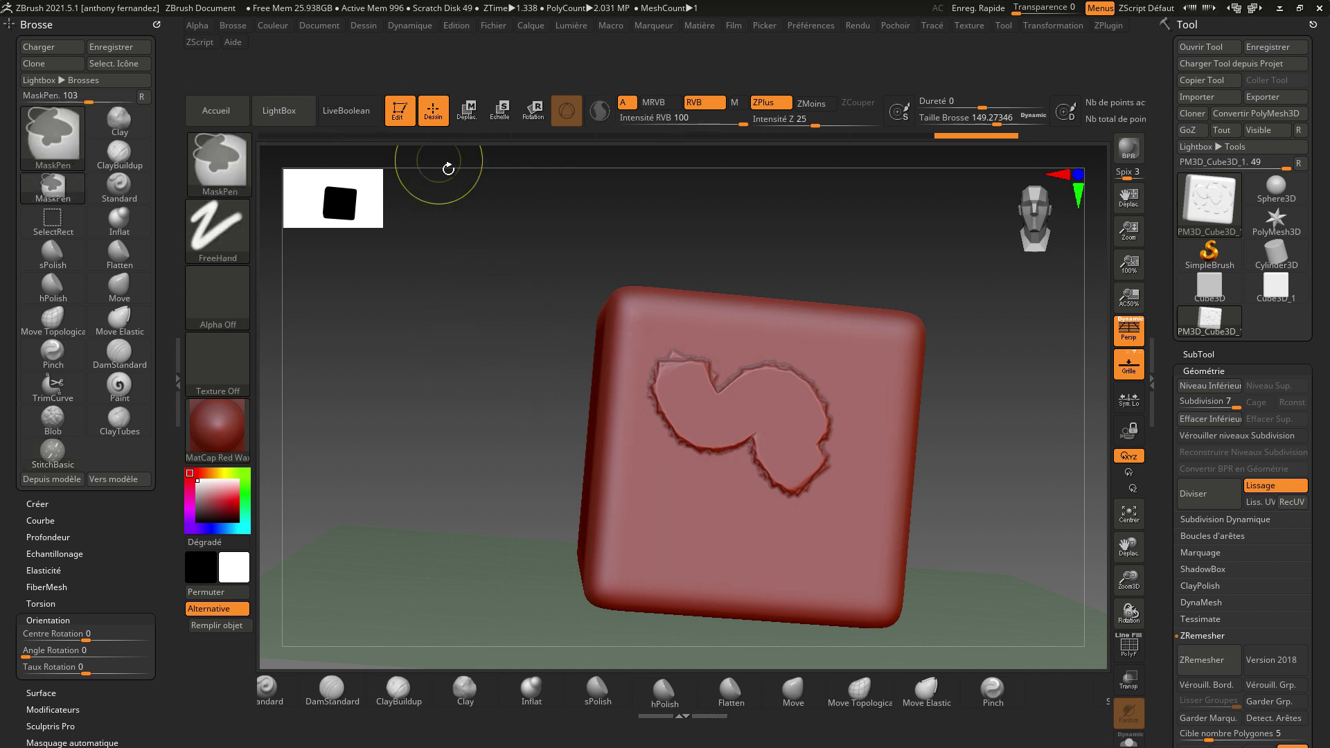
key(ctrl+z)
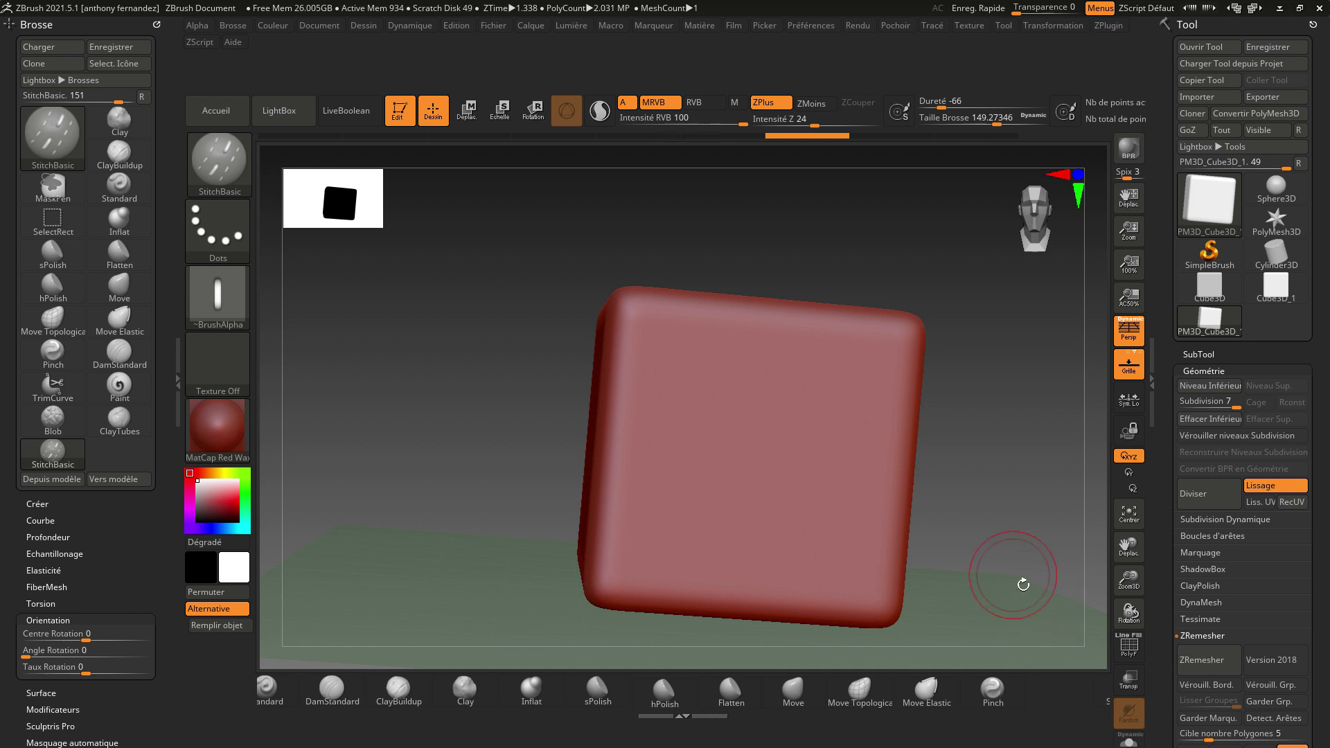
key(ctrl+shift)
key(ctrl+shift)
Add StitchBasic to the custom brush shelf at the bottom and keep it active.
key(ctrl)
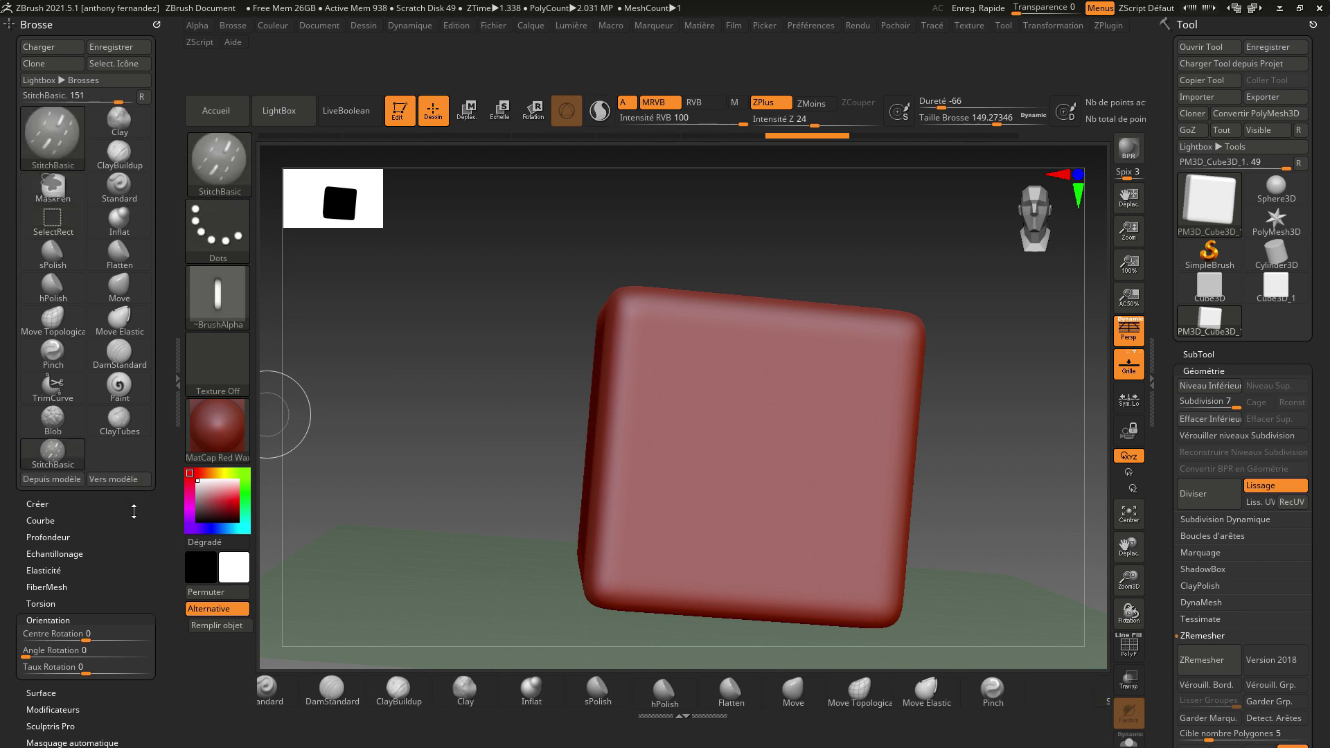
mouse_move(55, 456)
ctrl+mouse_down()
mouse_move(109, 463)
mouse_move(55, 456)
ctrl+mouse_up()
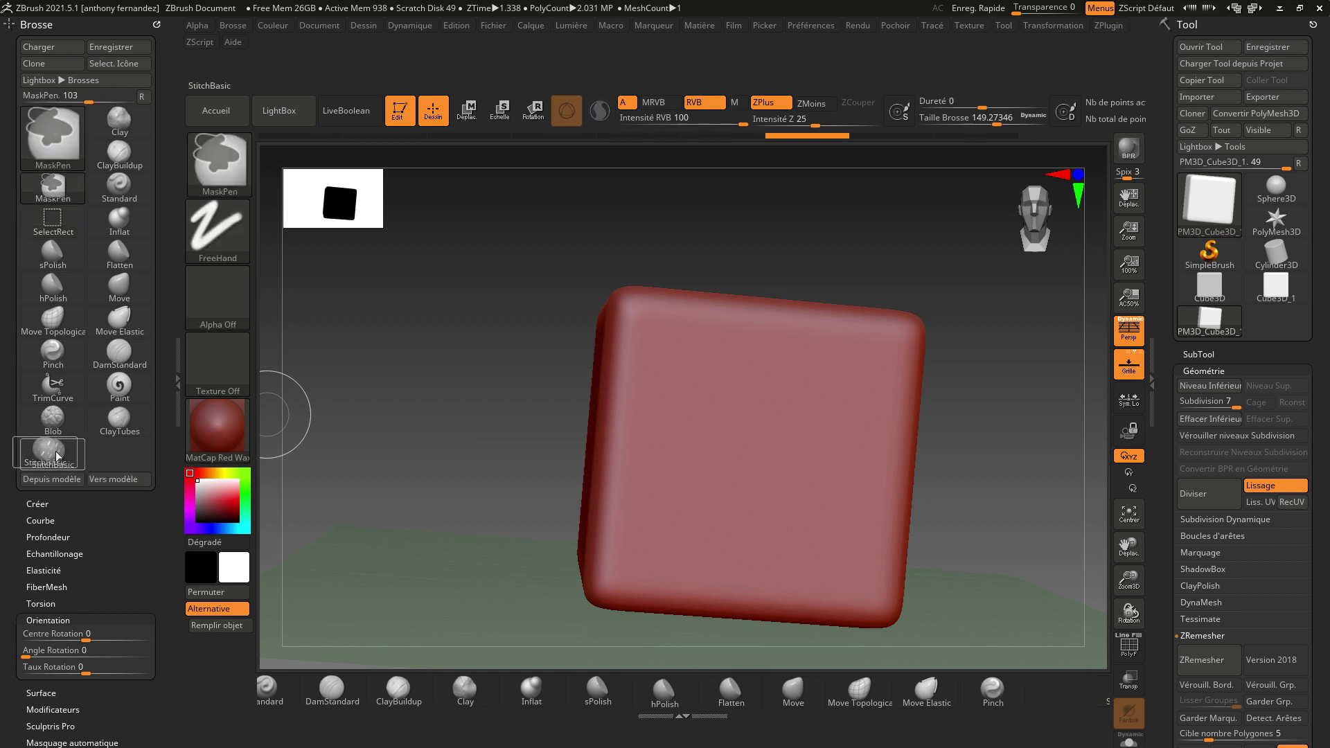
click(61, 456)
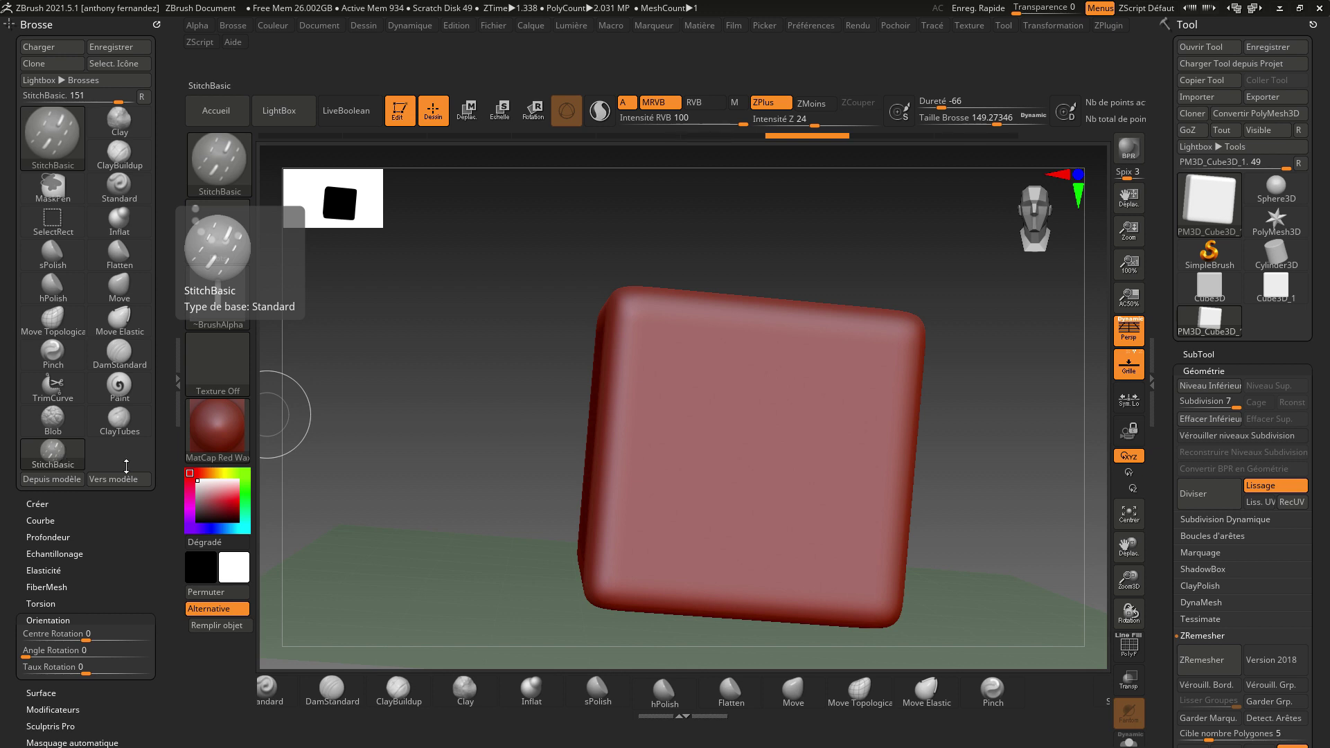
key(ctrl)
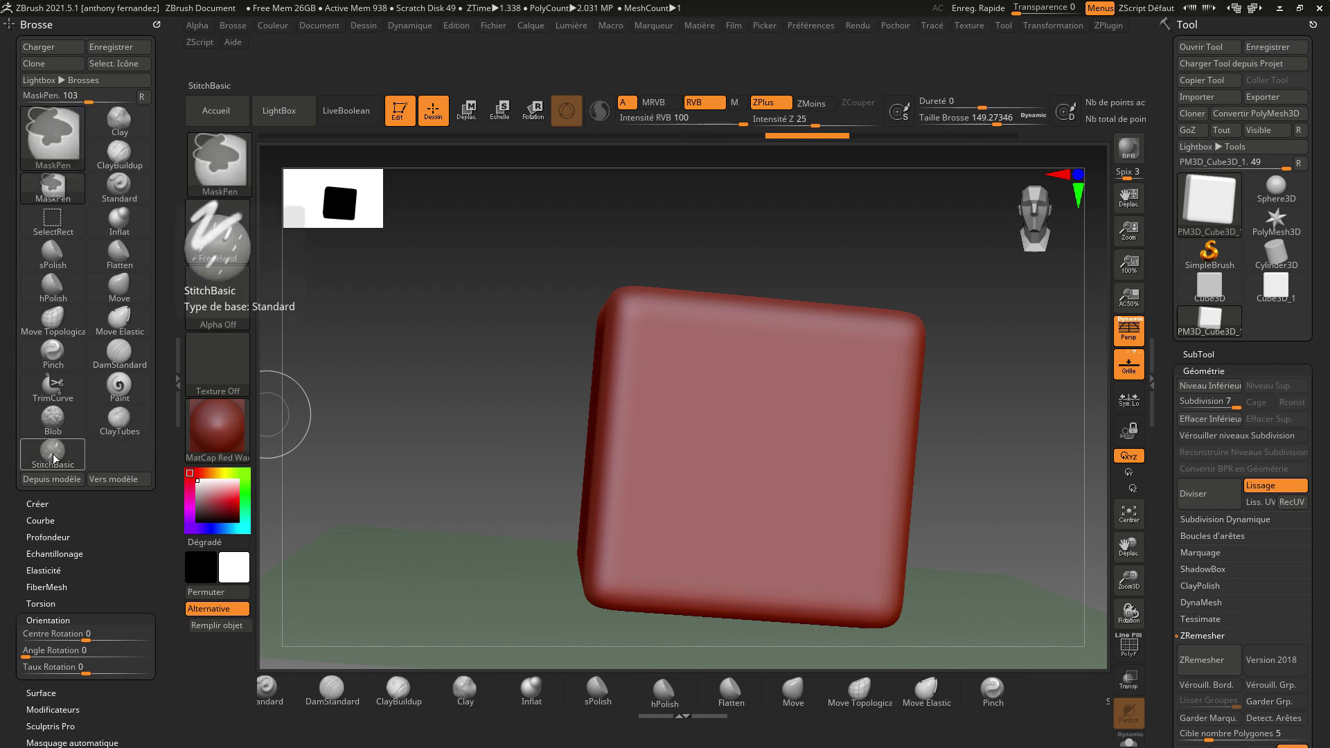
mouse_move(60, 461)
mouse_down()
mouse_move(1080, 677)
mouse_move(1053, 697)
mouse_up()
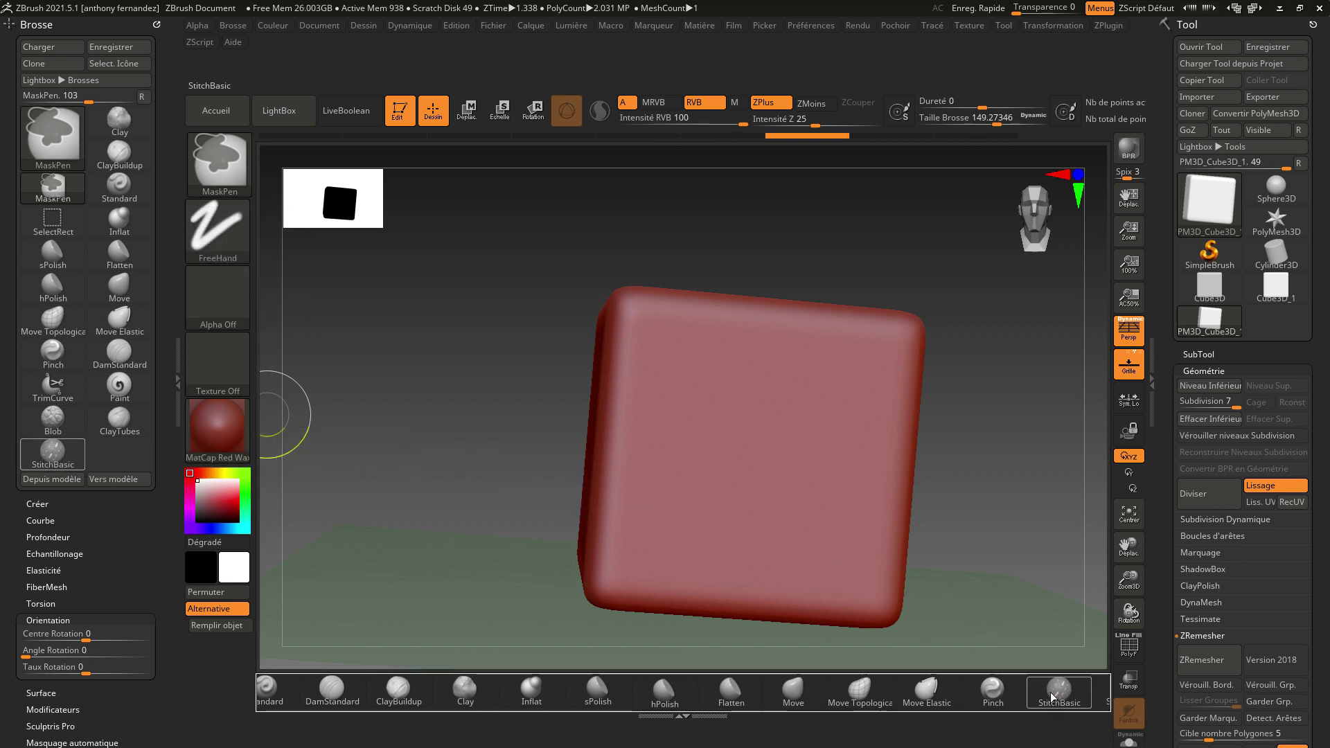
click(1054, 696)
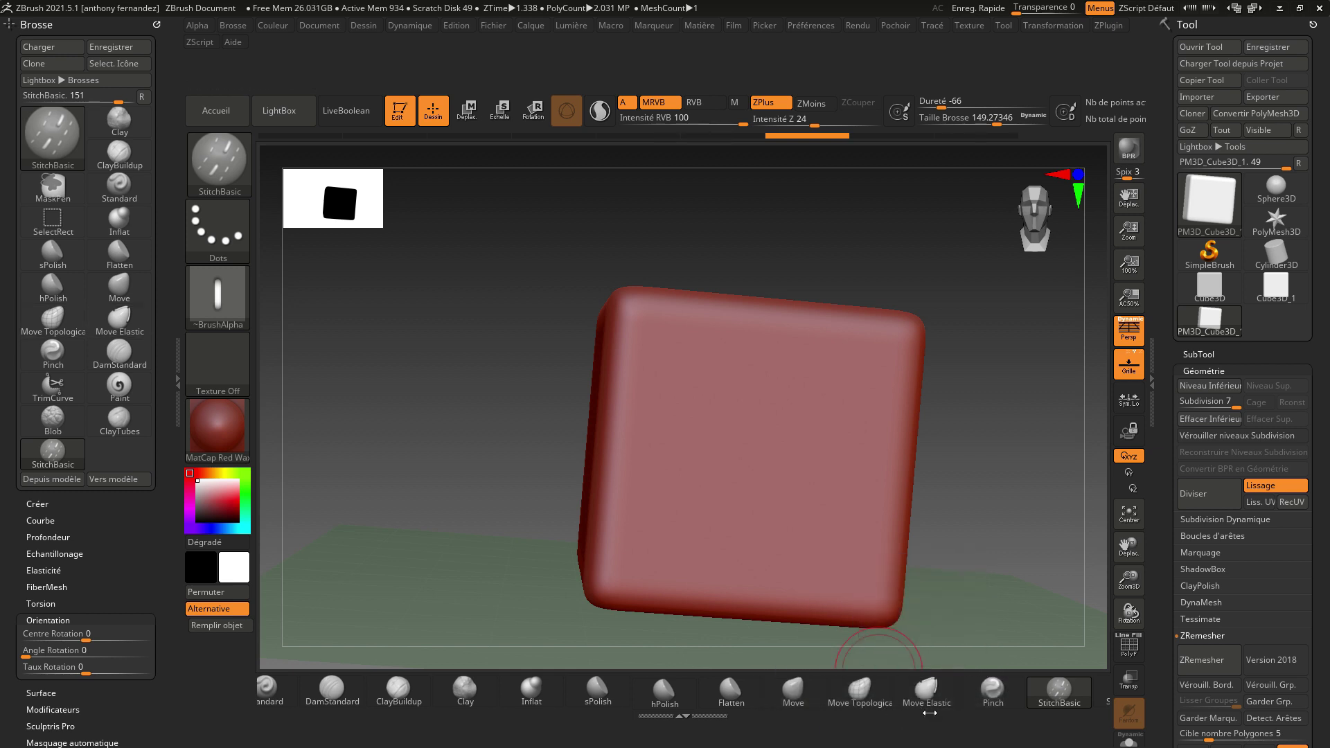
Add ClayTubes to the custom brush shelf beside Paint.
key(ctrl)
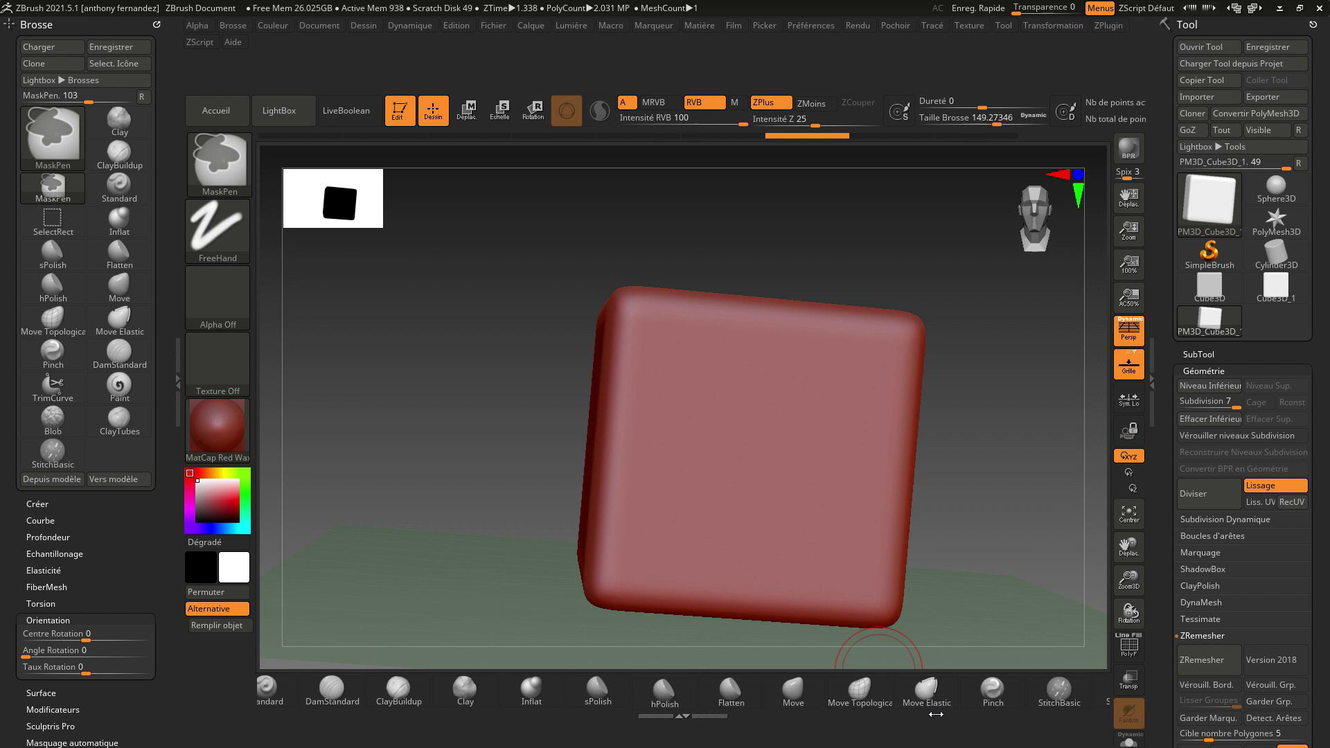
drag(935, 714, 455, 742)
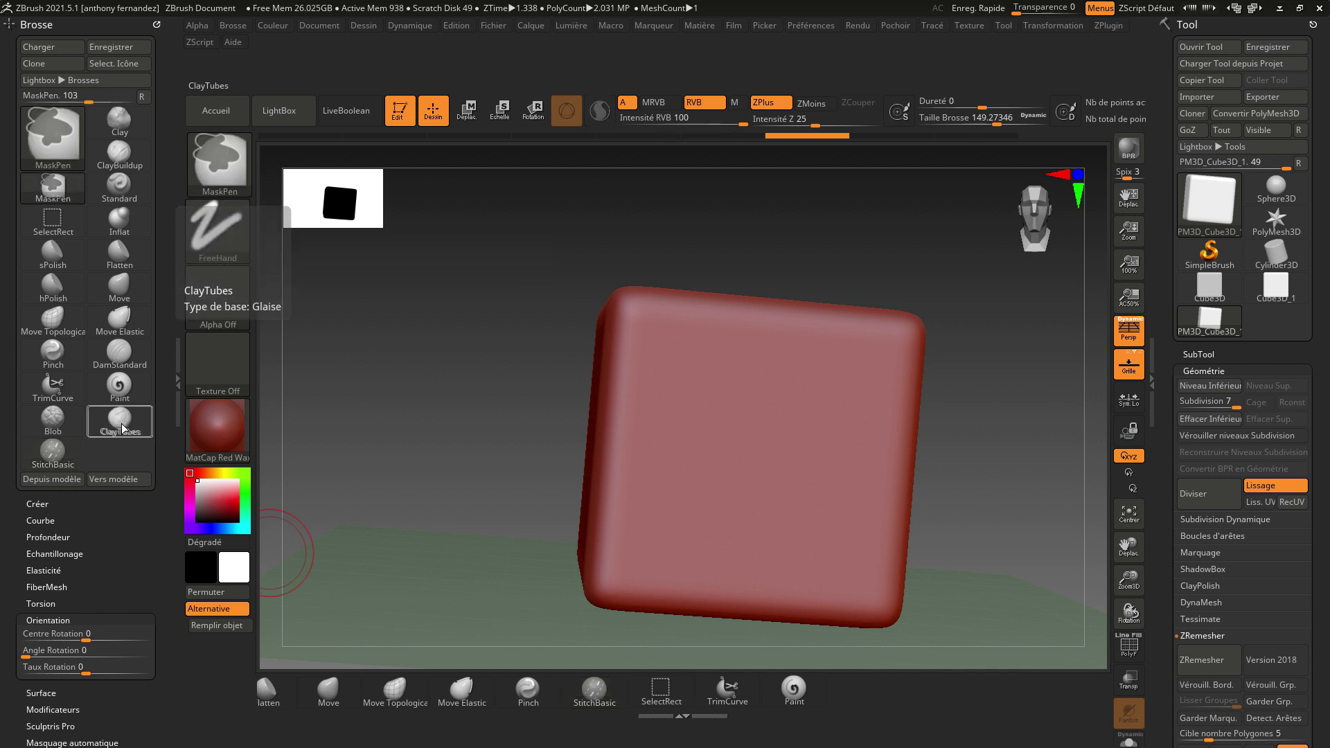
mouse_move(115, 425)
ctrl+alt+mouse_down()
mouse_move(663, 462)
mouse_move(861, 692)
ctrl+alt+mouse_up()
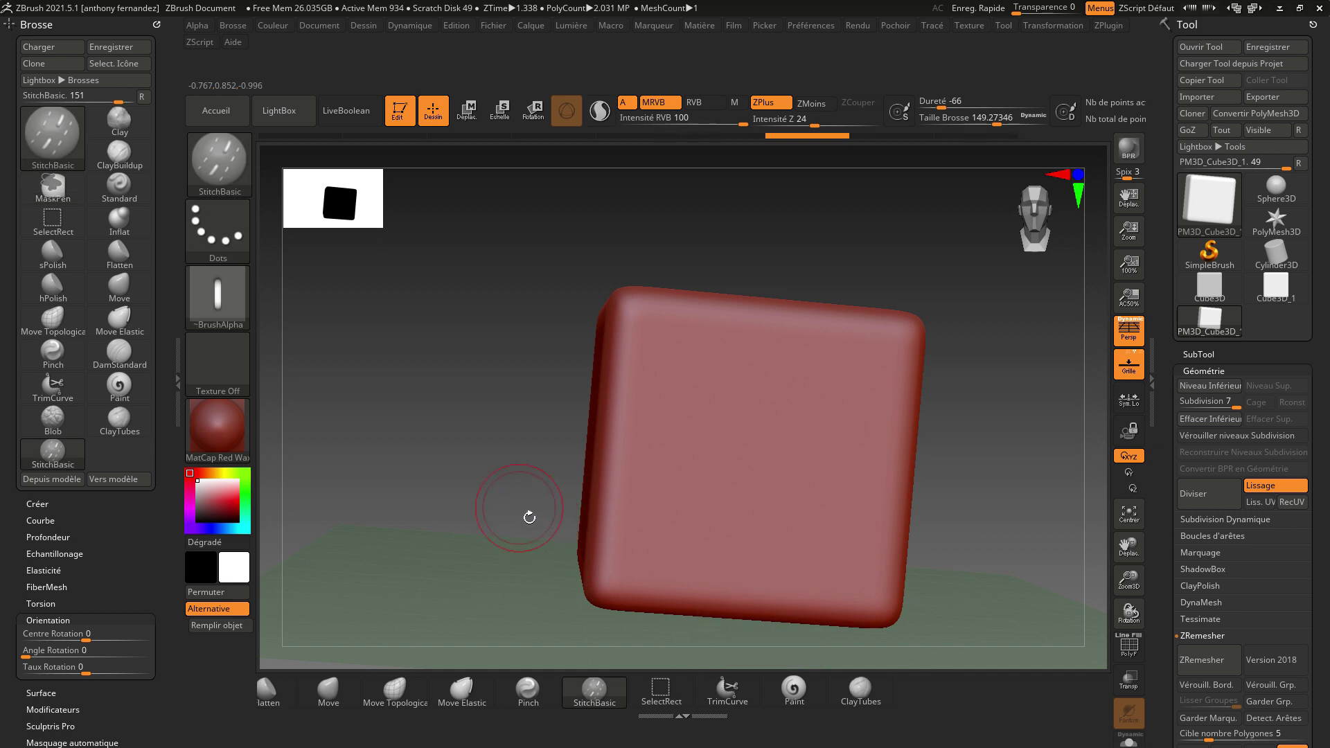
Pick CurveStrapSnap from the brush library and draw a test strap across the cube.
click(218, 173)
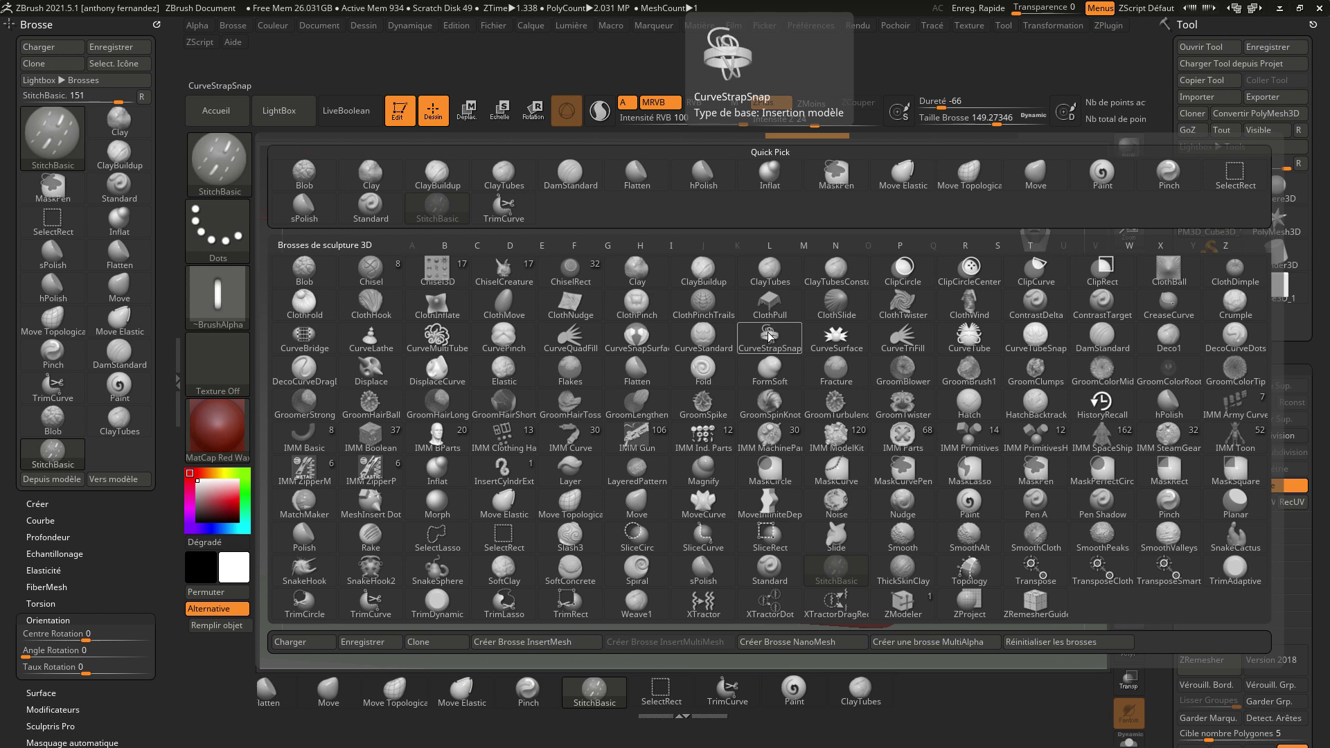
click(770, 337)
drag(621, 419, 837, 452)
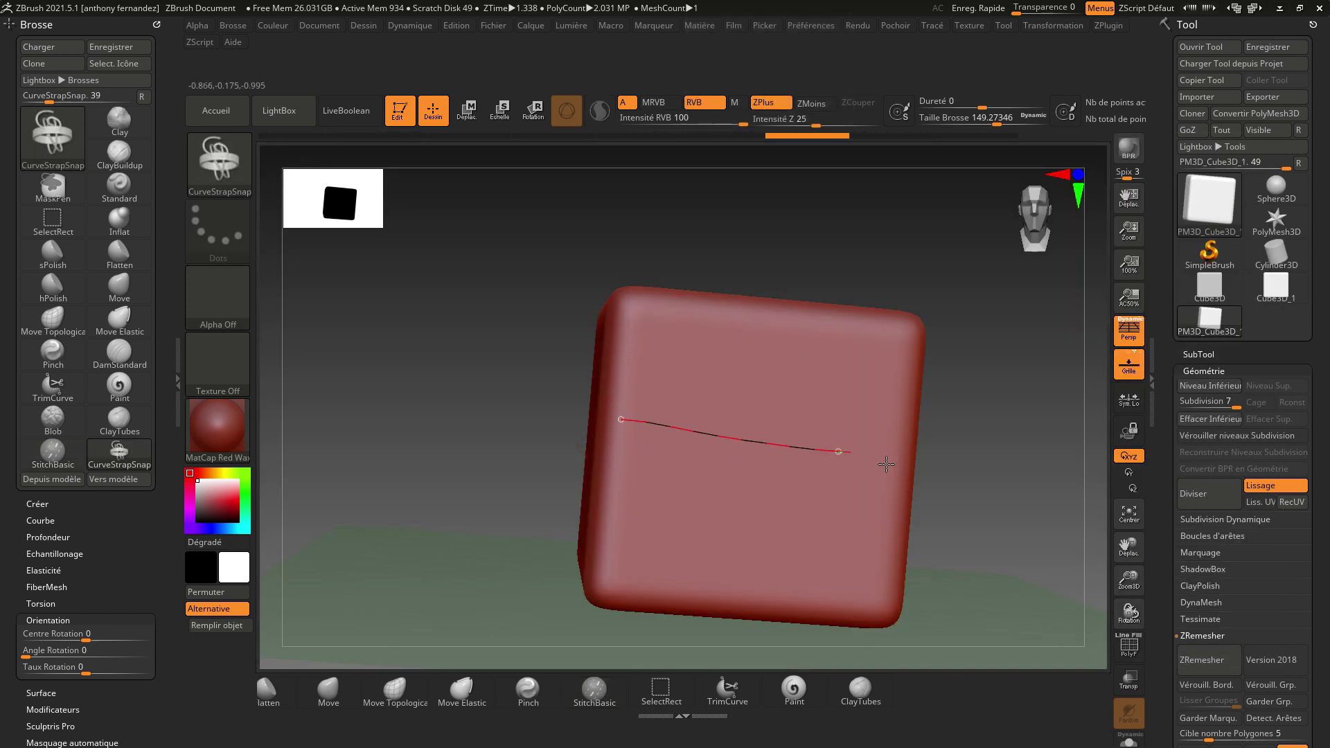
drag(931, 471, 932, 470)
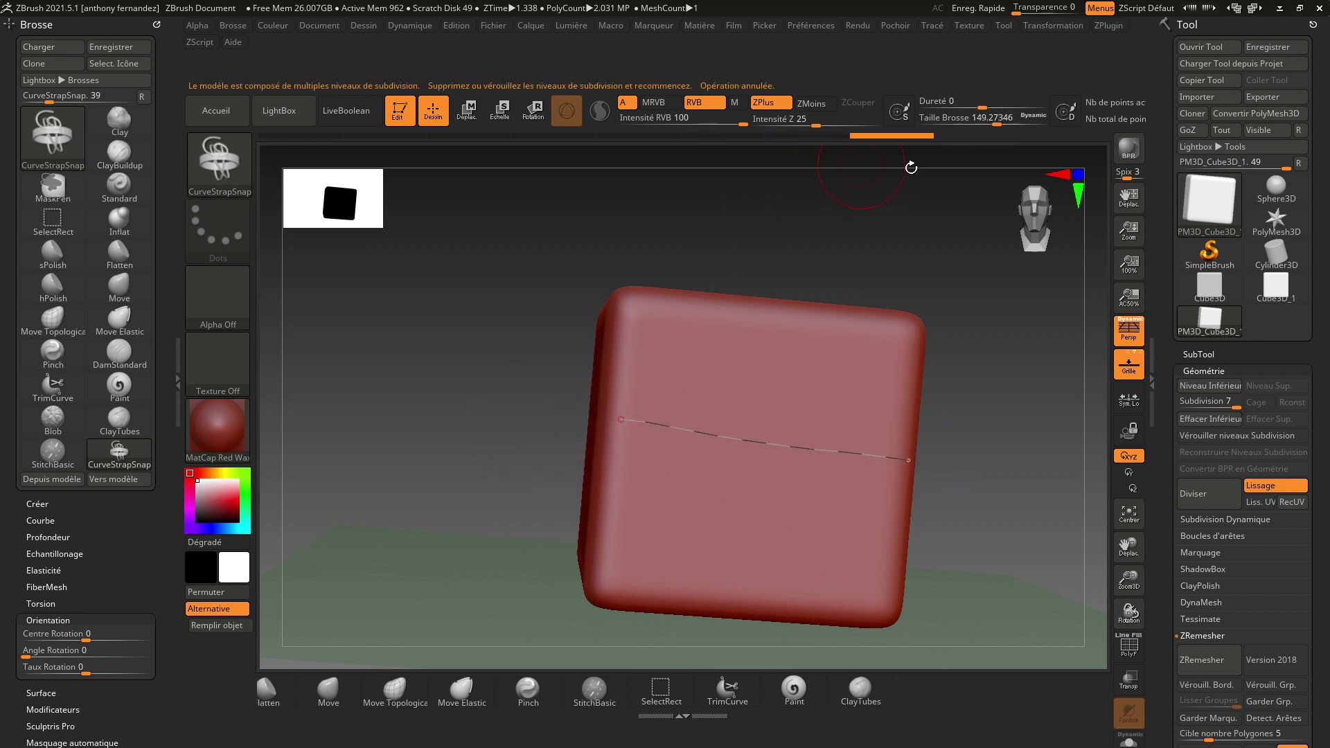
Rotate the cube and draw another strap curve across it.
drag(993, 393, 603, 463)
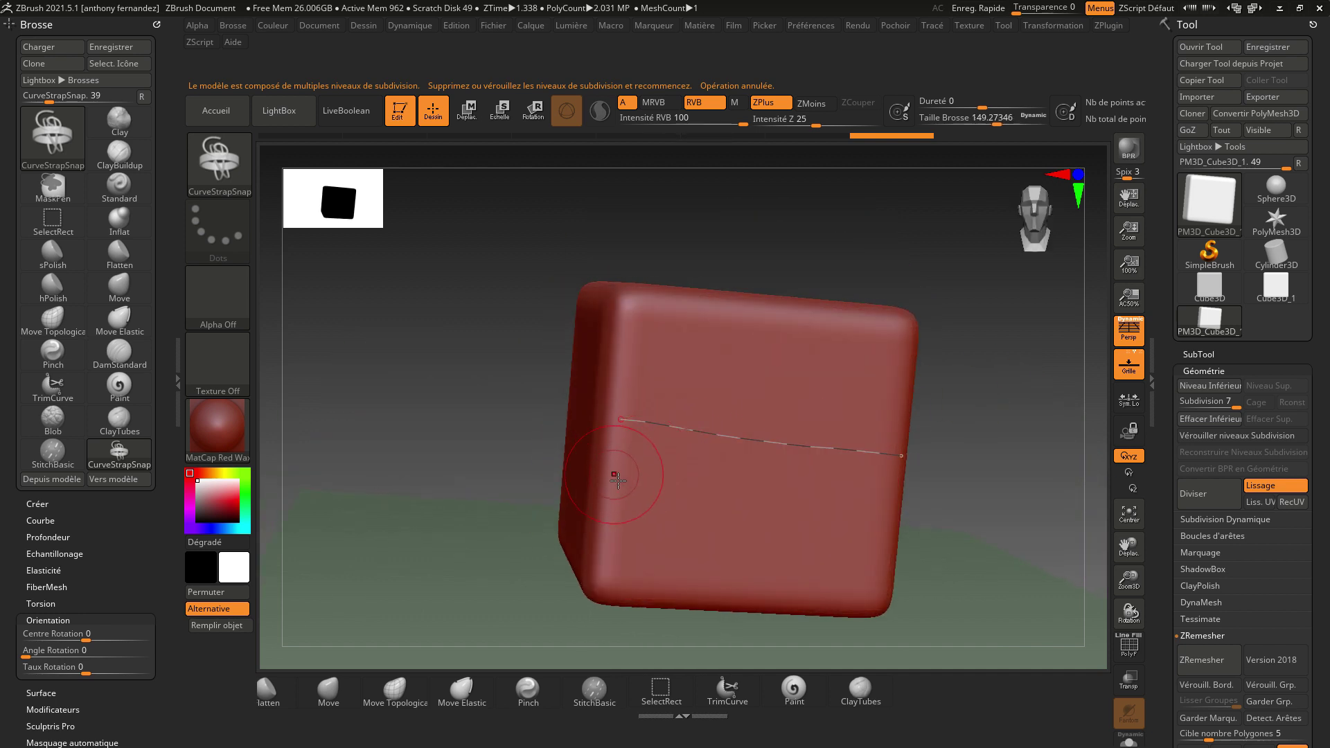
drag(617, 480, 925, 586)
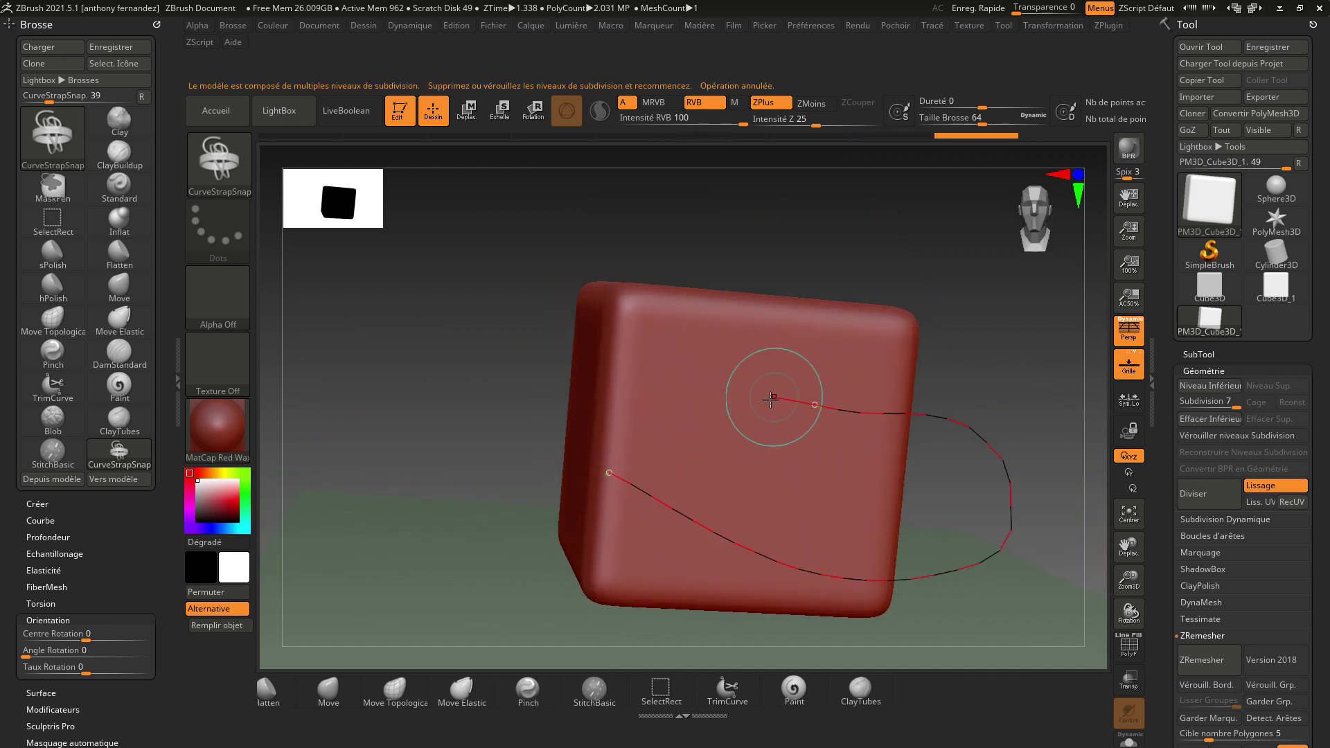
mouse_move(528, 415)
mouse_down()
mouse_move(499, 399)
mouse_move(540, 396)
mouse_up()
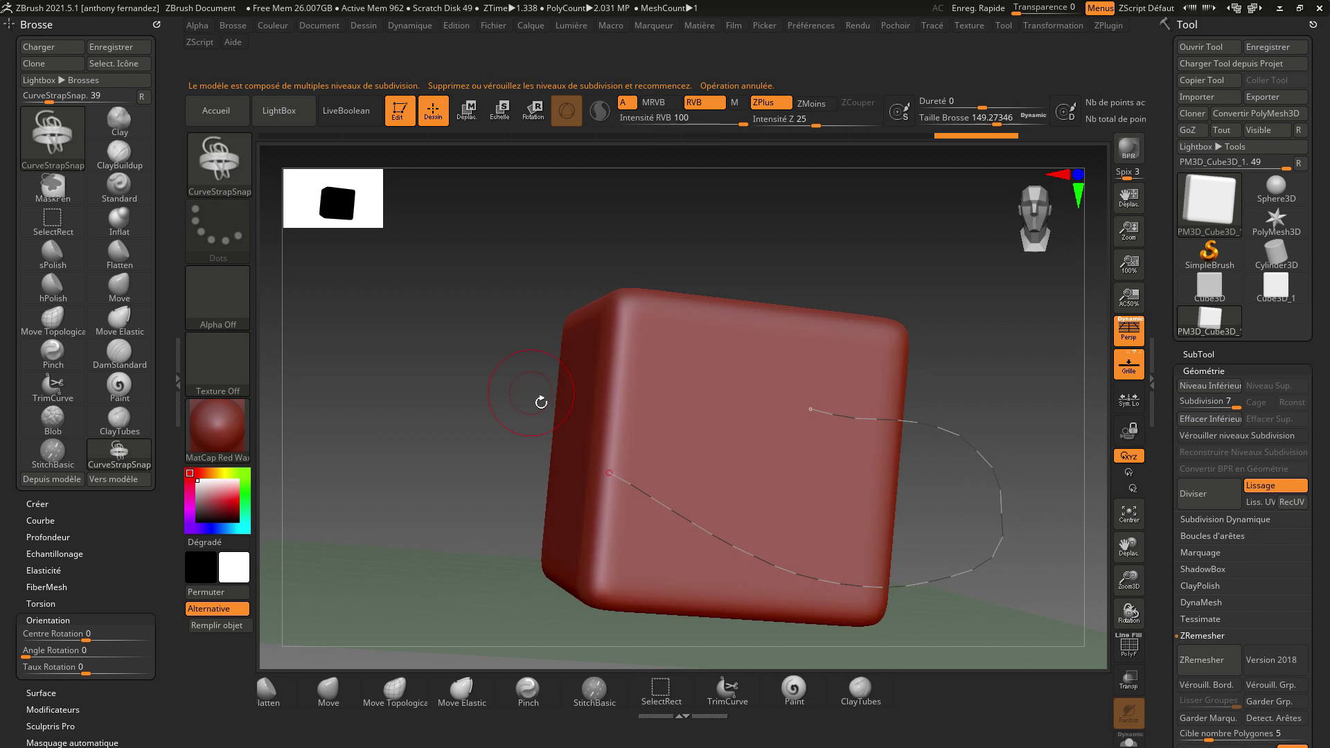
key(ctrl)
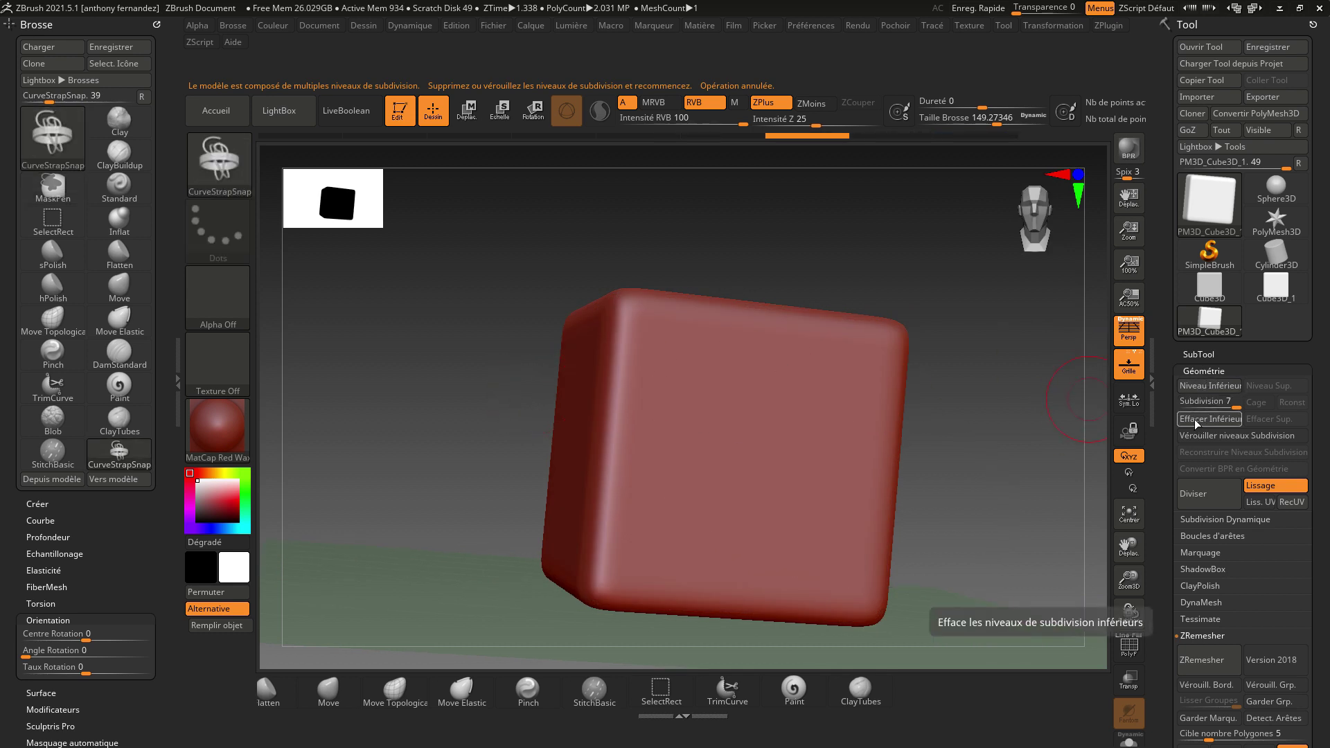
click(1202, 371)
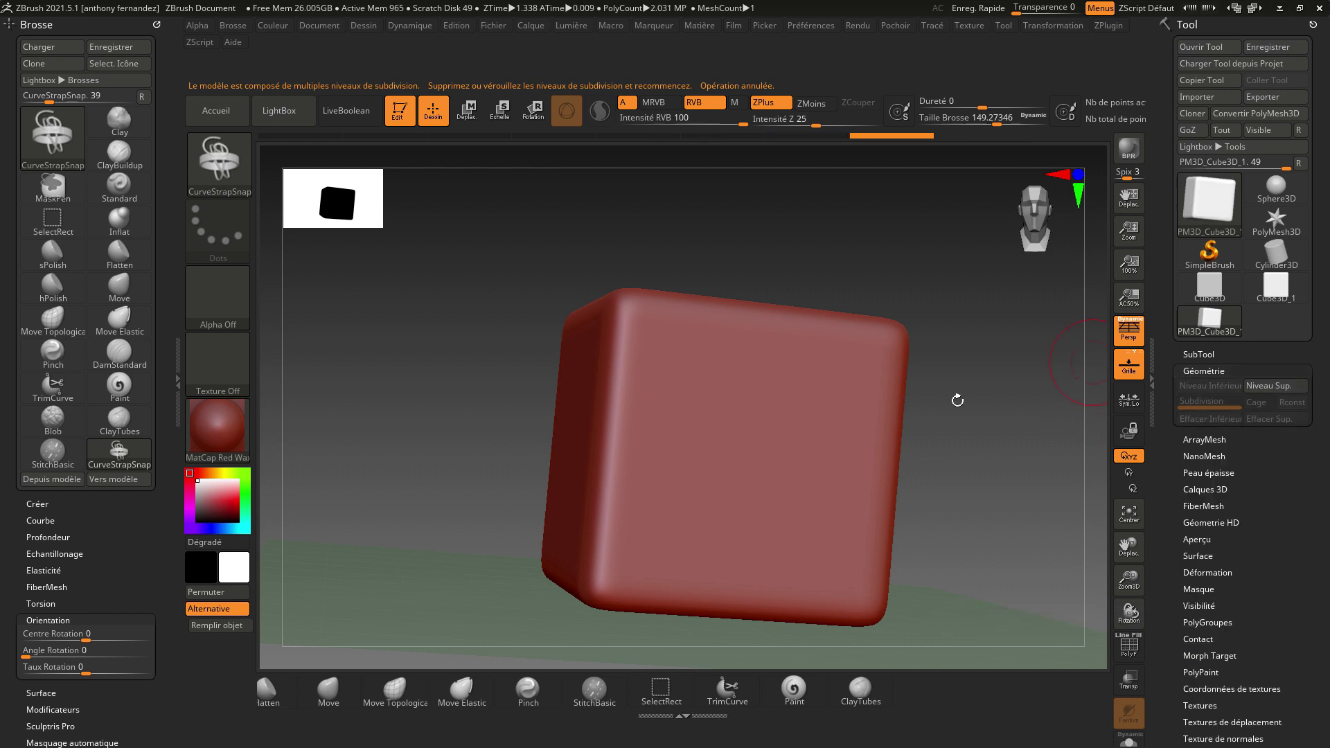
drag(627, 409, 950, 429)
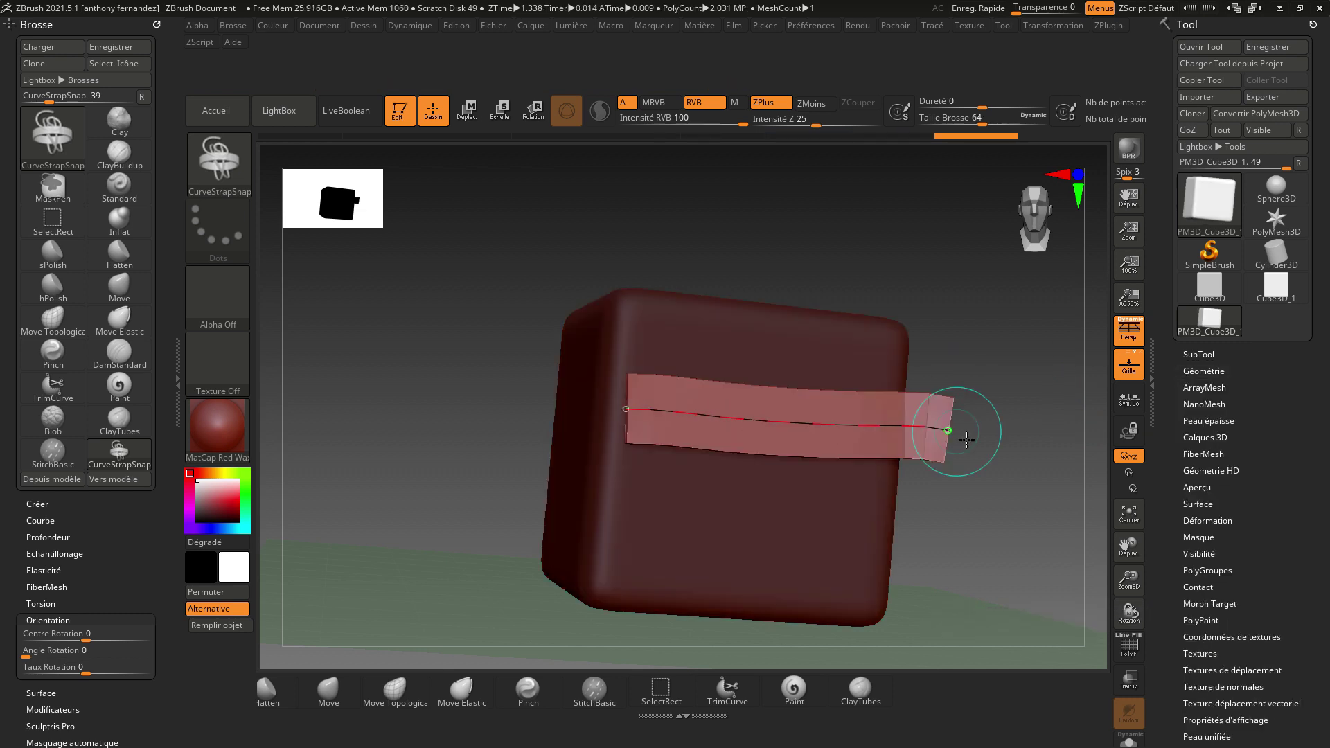
mouse_move(912, 295)
mouse_down()
mouse_move(954, 305)
mouse_move(907, 283)
mouse_up()
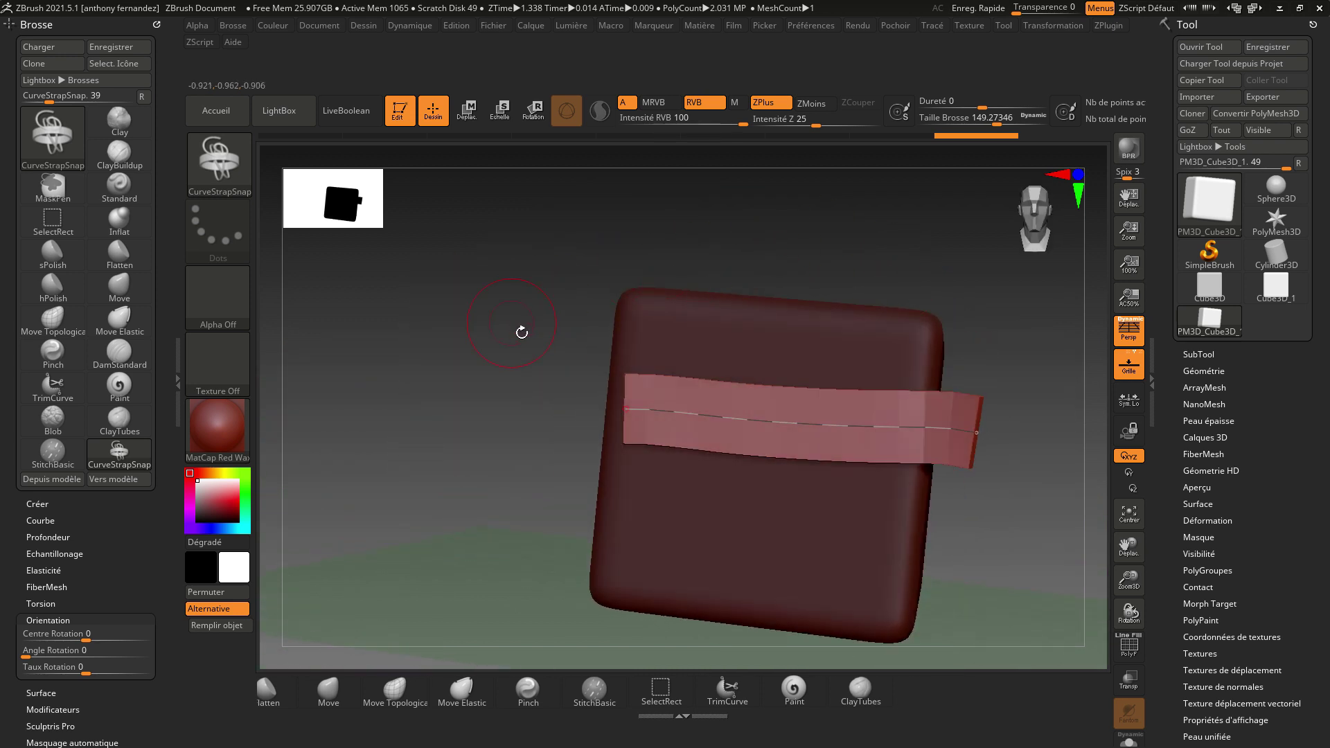
key(ctrl+z)
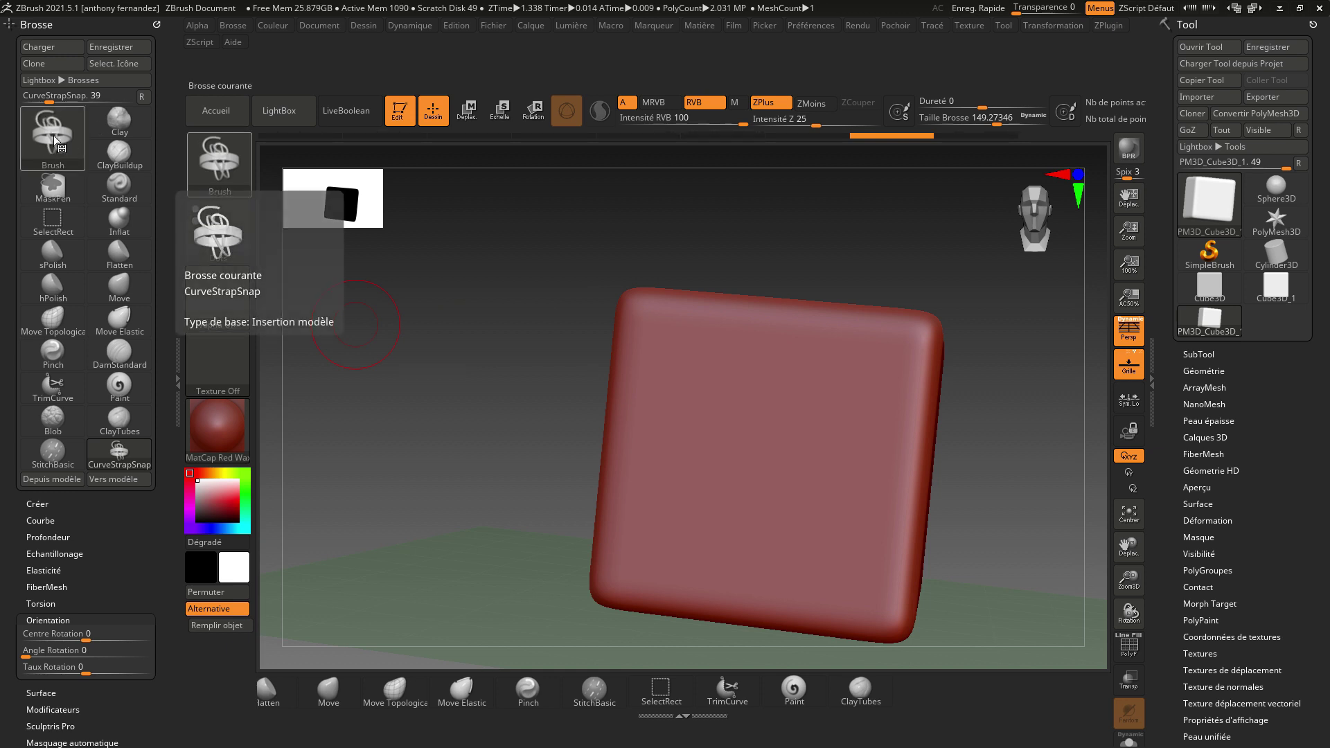
Place CurveStrapSnap on the custom brush shelf after ClayTubes and make it the active brush.
click(52, 186)
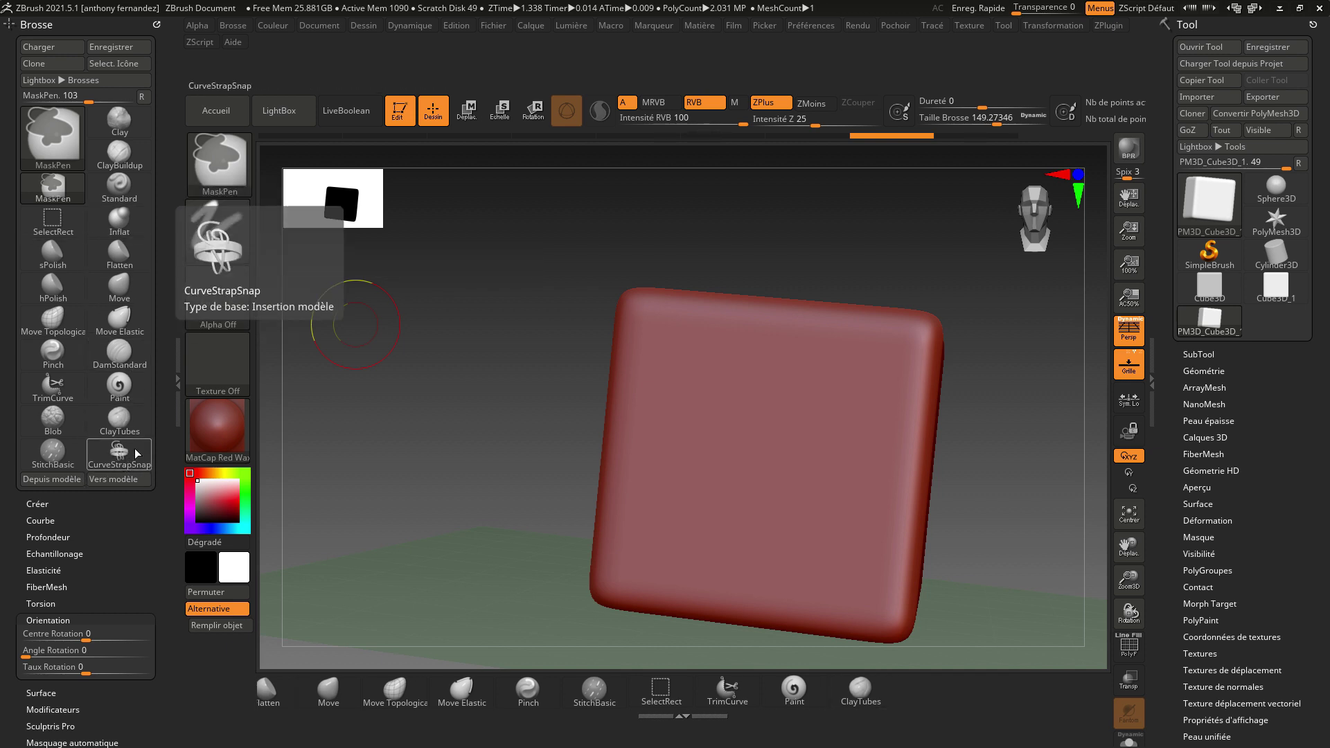
ctrl+alt+drag(115, 461, 928, 724)
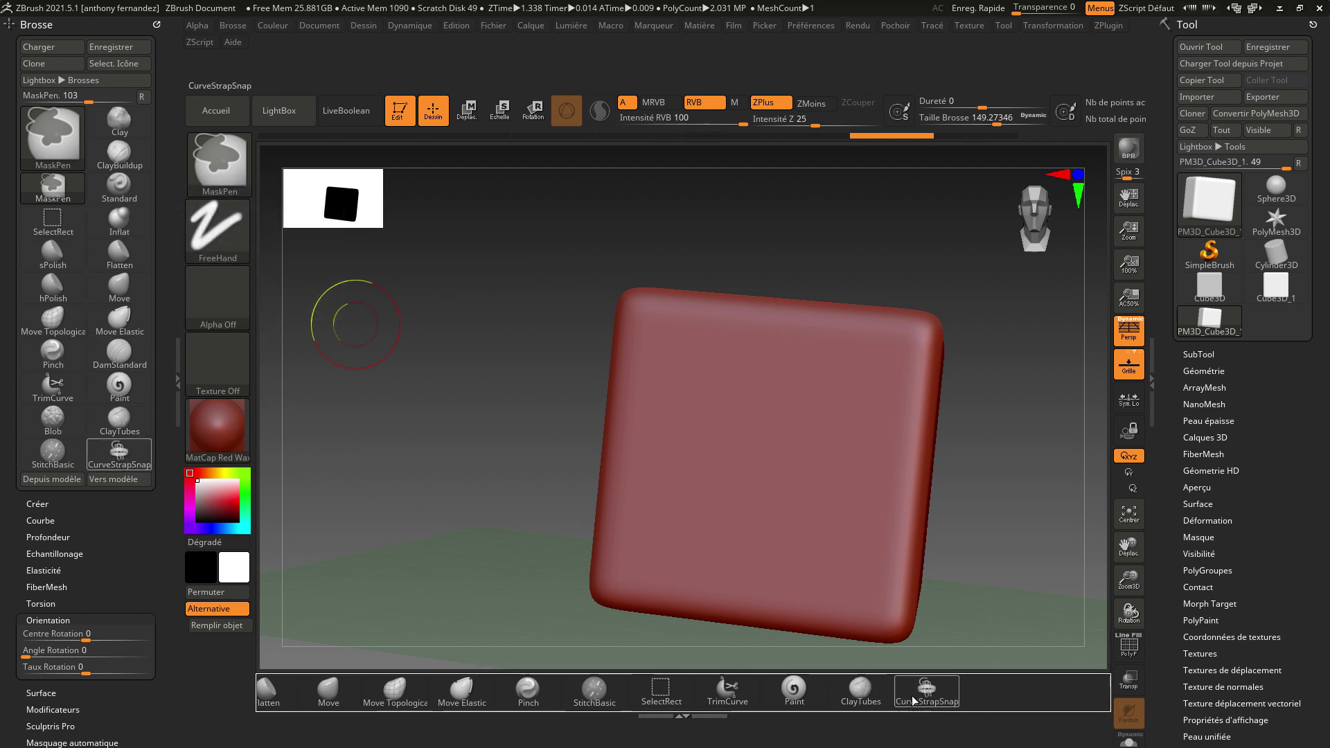
click(927, 692)
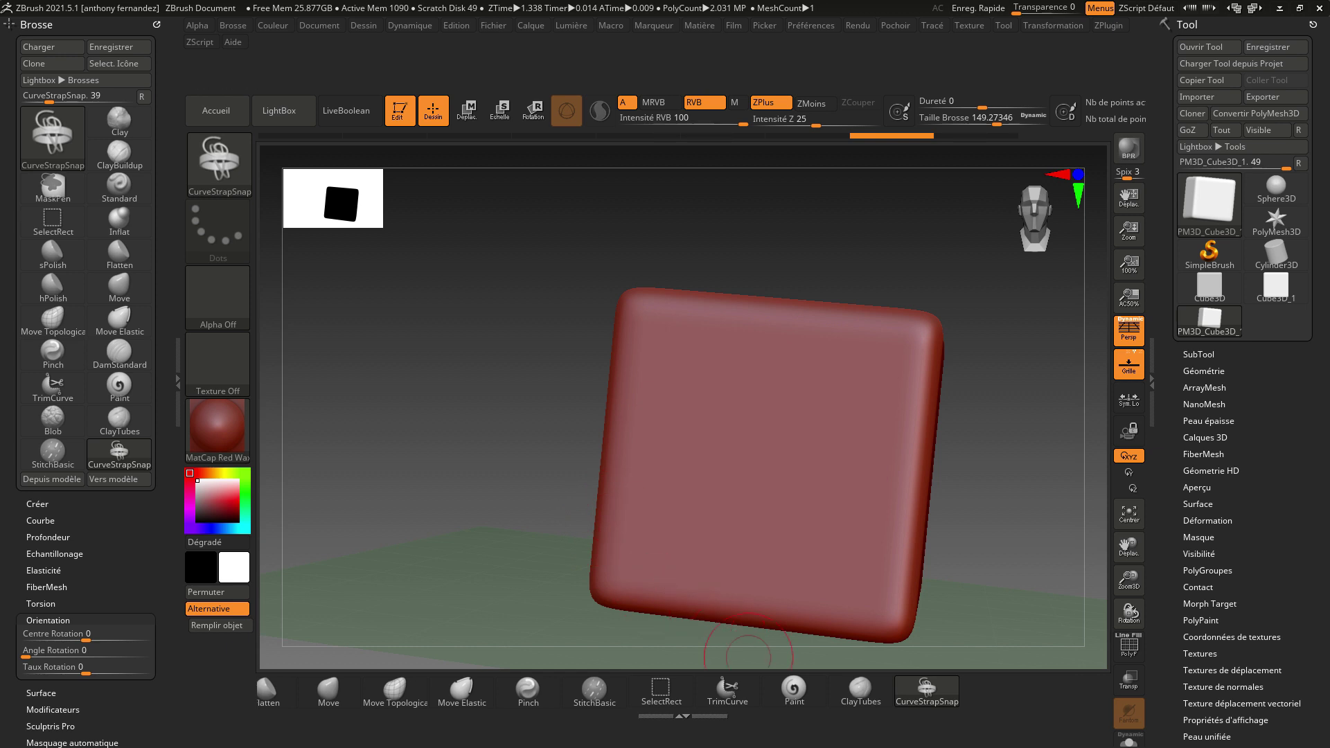
key(ctrl)
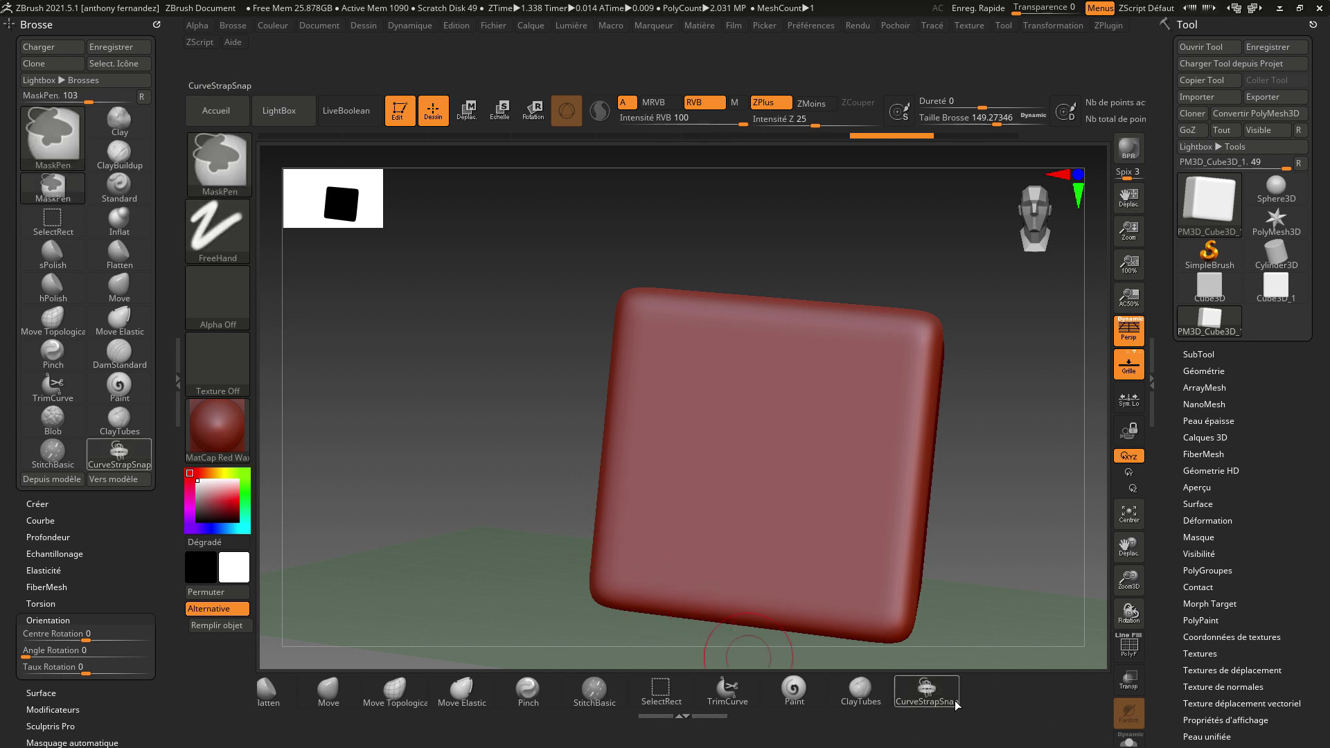
drag(993, 710, 765, 713)
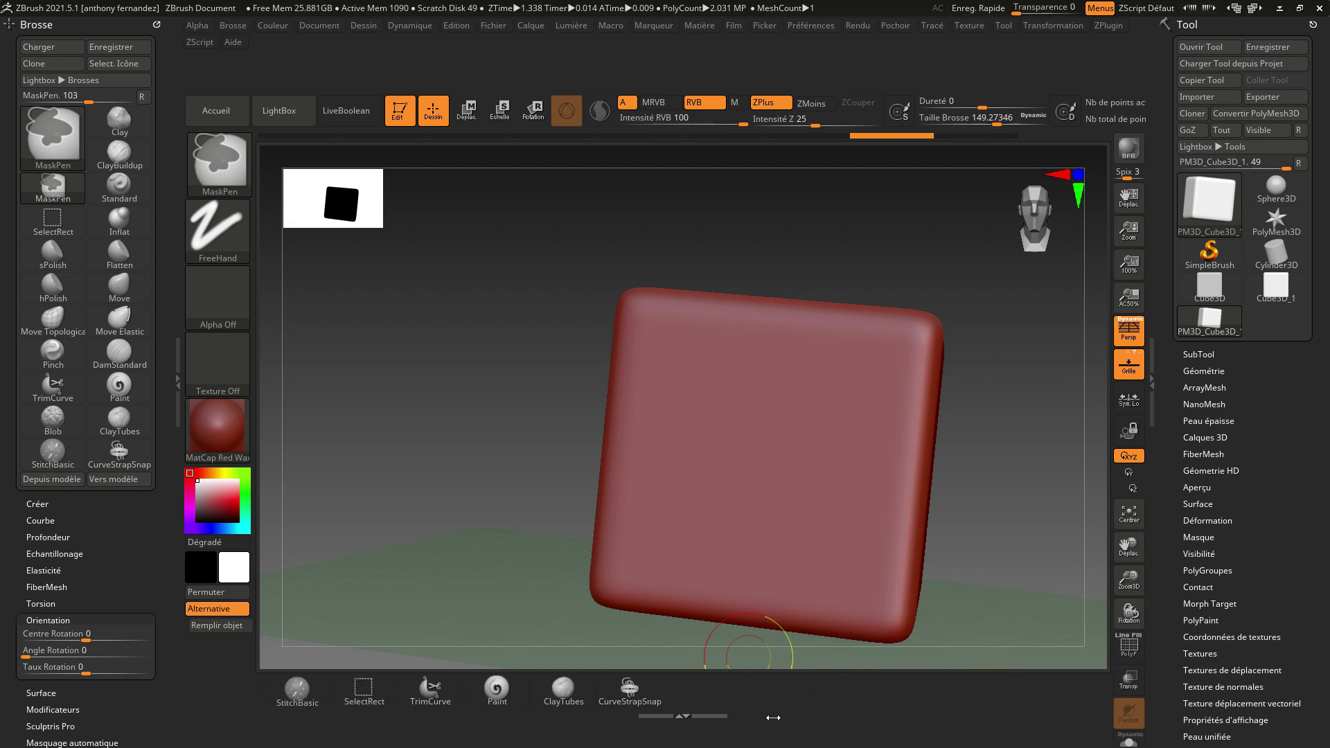
Collapse the left brush tray, make the canvas taller, and move DamStandard after Standard on the shelf.
click(184, 382)
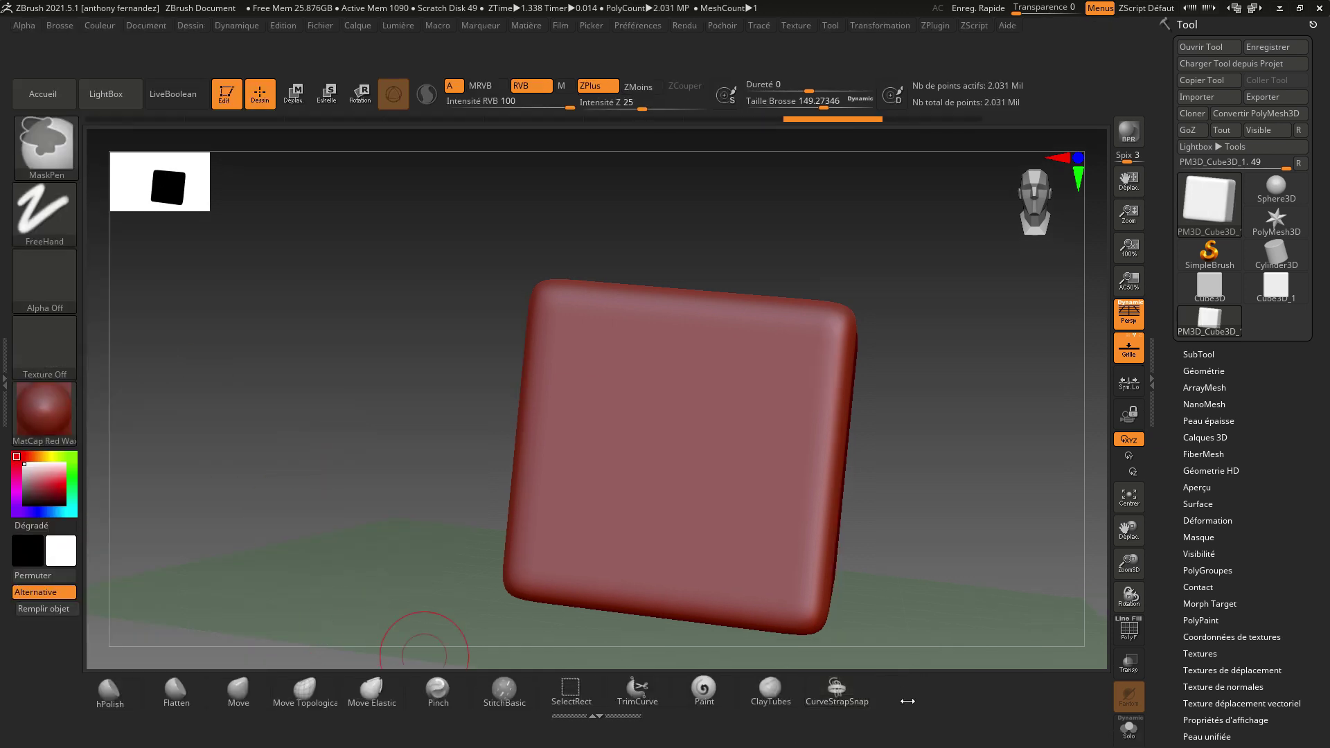
ctrl+drag(535, 702, 790, 713)
mouse_move(834, 711)
mouse_down()
mouse_move(865, 712)
mouse_move(831, 623)
mouse_up()
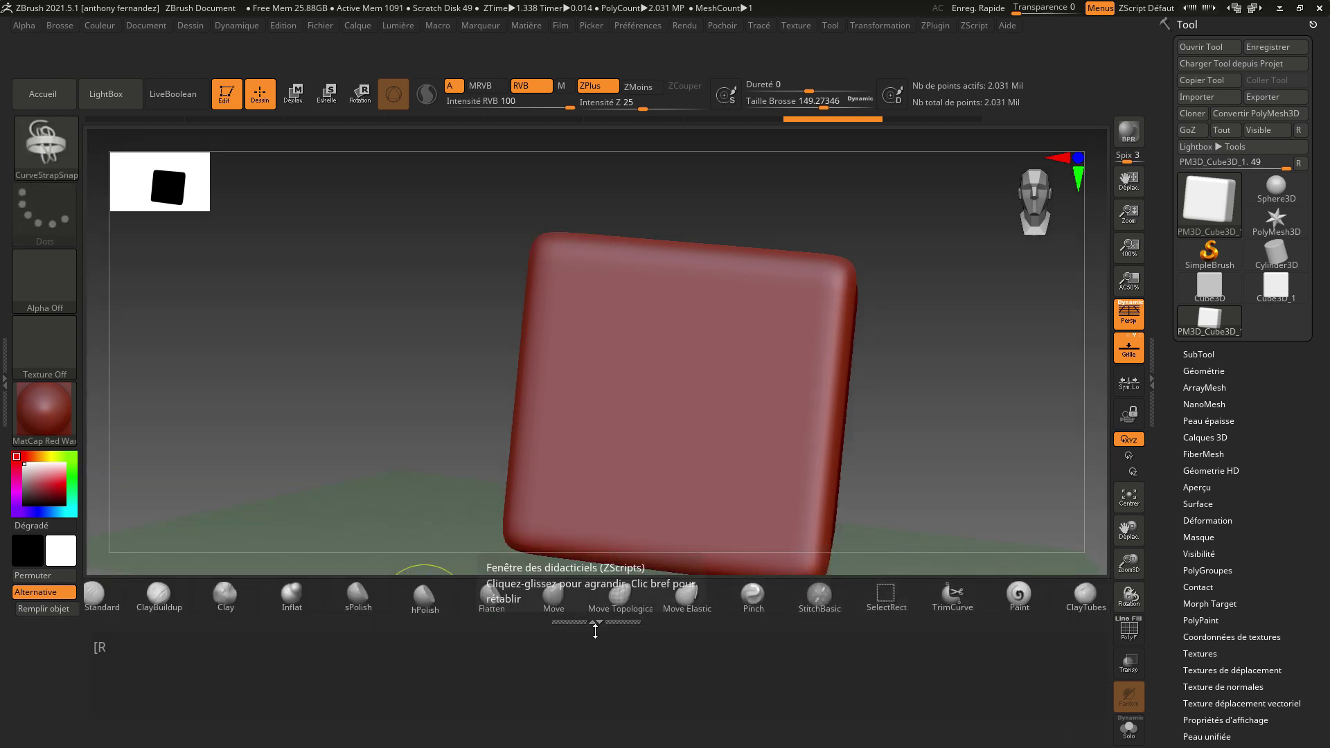
drag(596, 623, 604, 720)
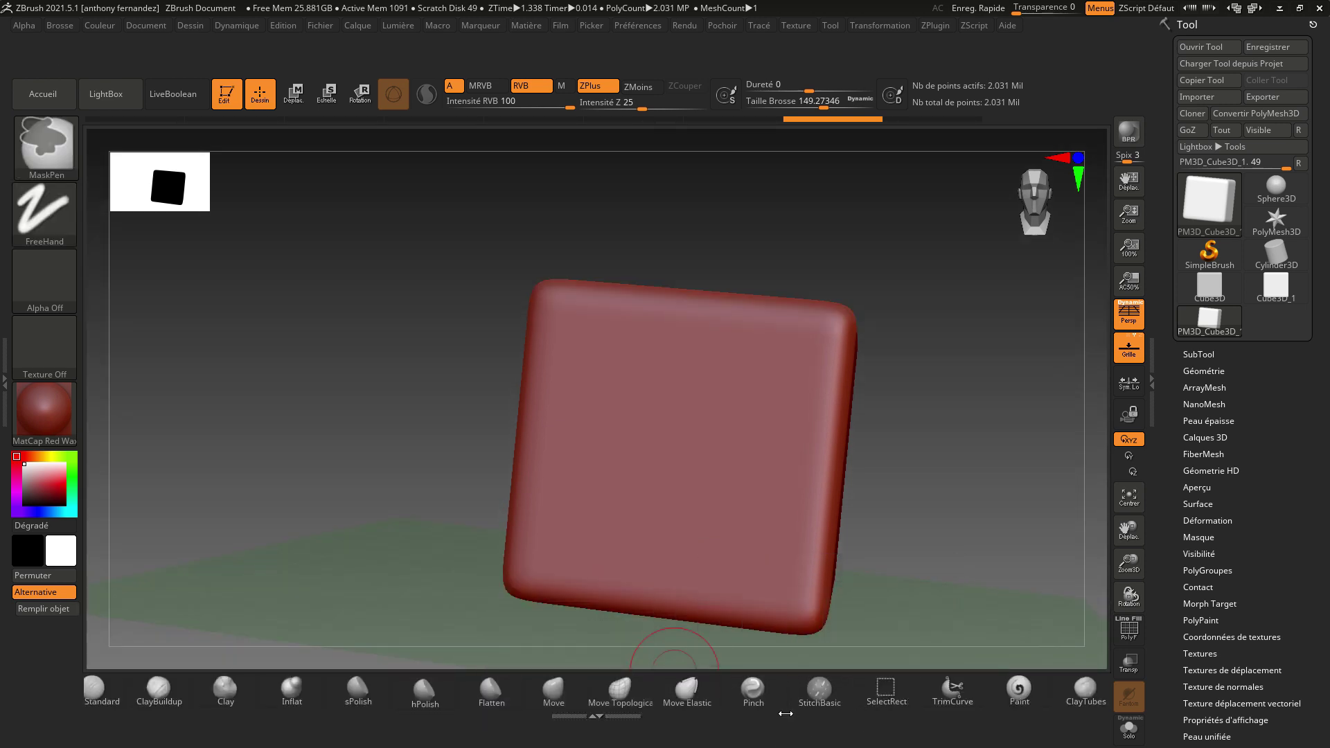
drag(784, 714, 992, 724)
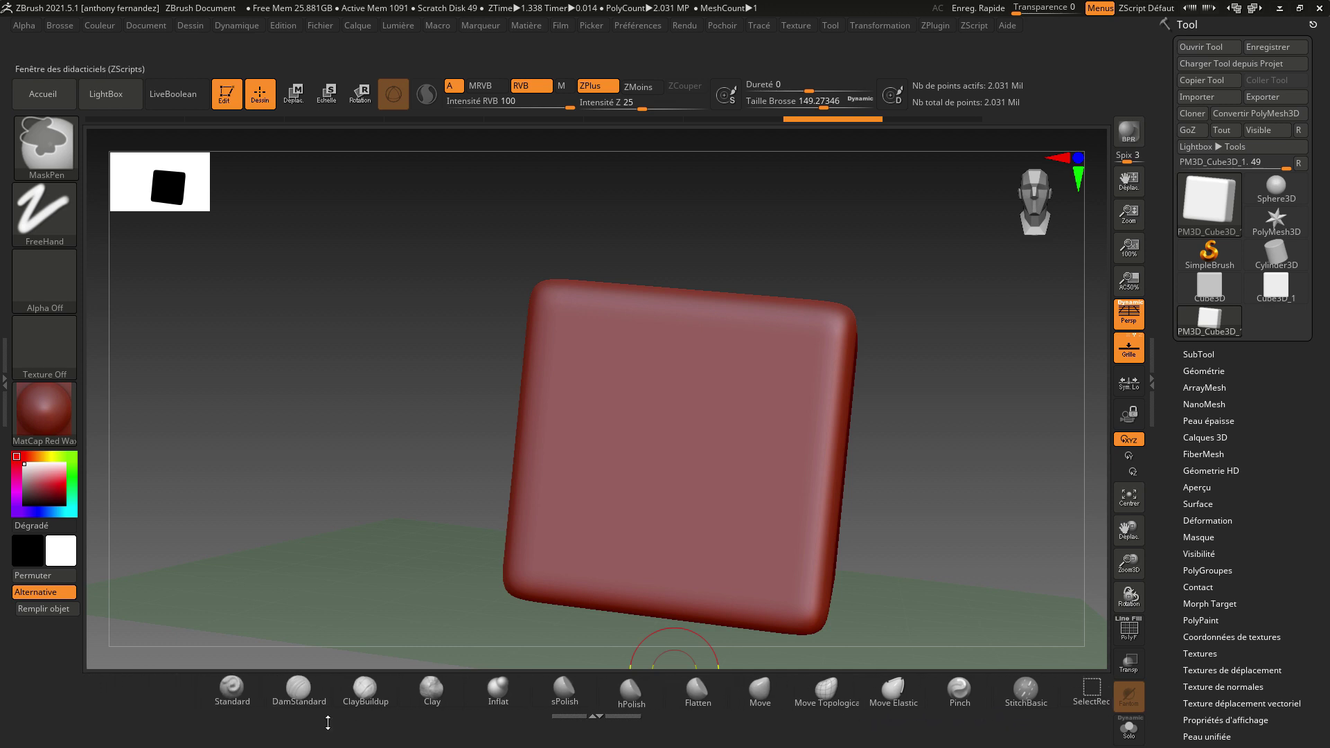
mouse_move(338, 720)
mouse_down()
mouse_move(591, 715)
mouse_move(209, 713)
mouse_move(227, 713)
mouse_up()
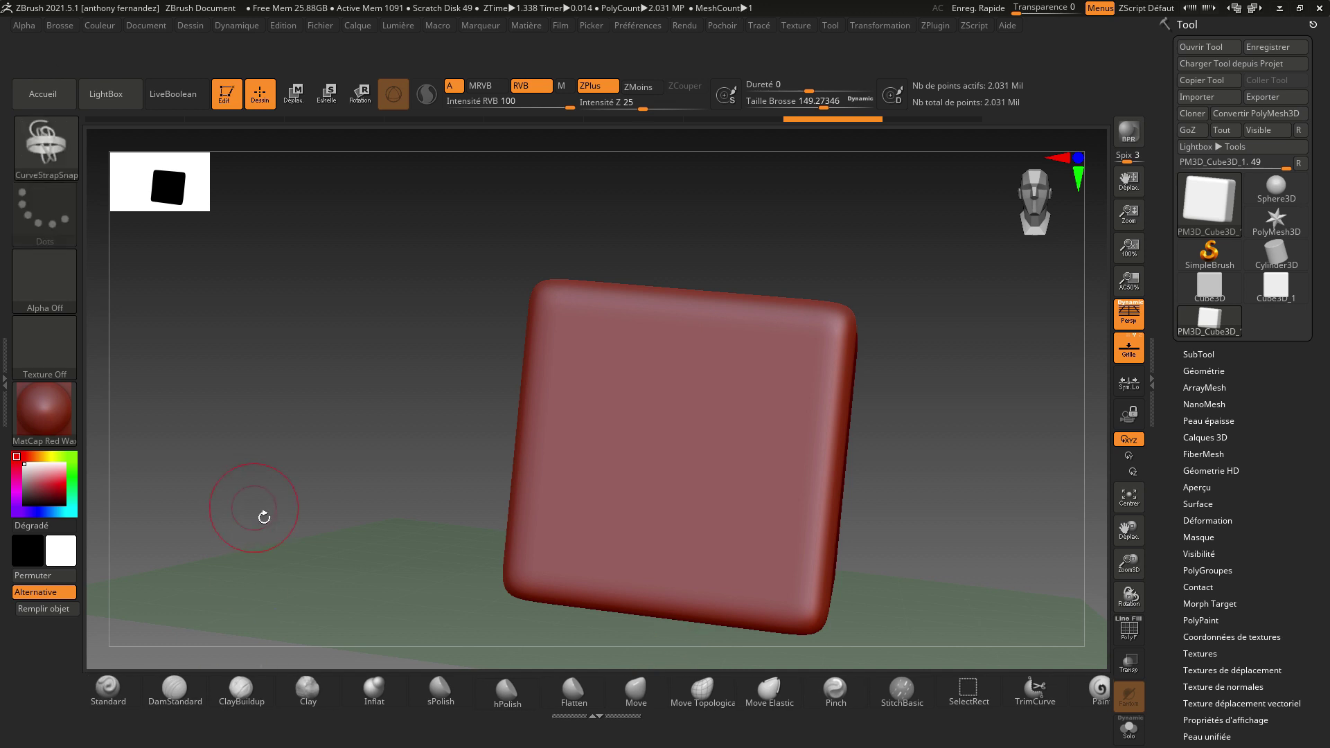
Open the Preferences menu on its interface Configuration options.
click(636, 28)
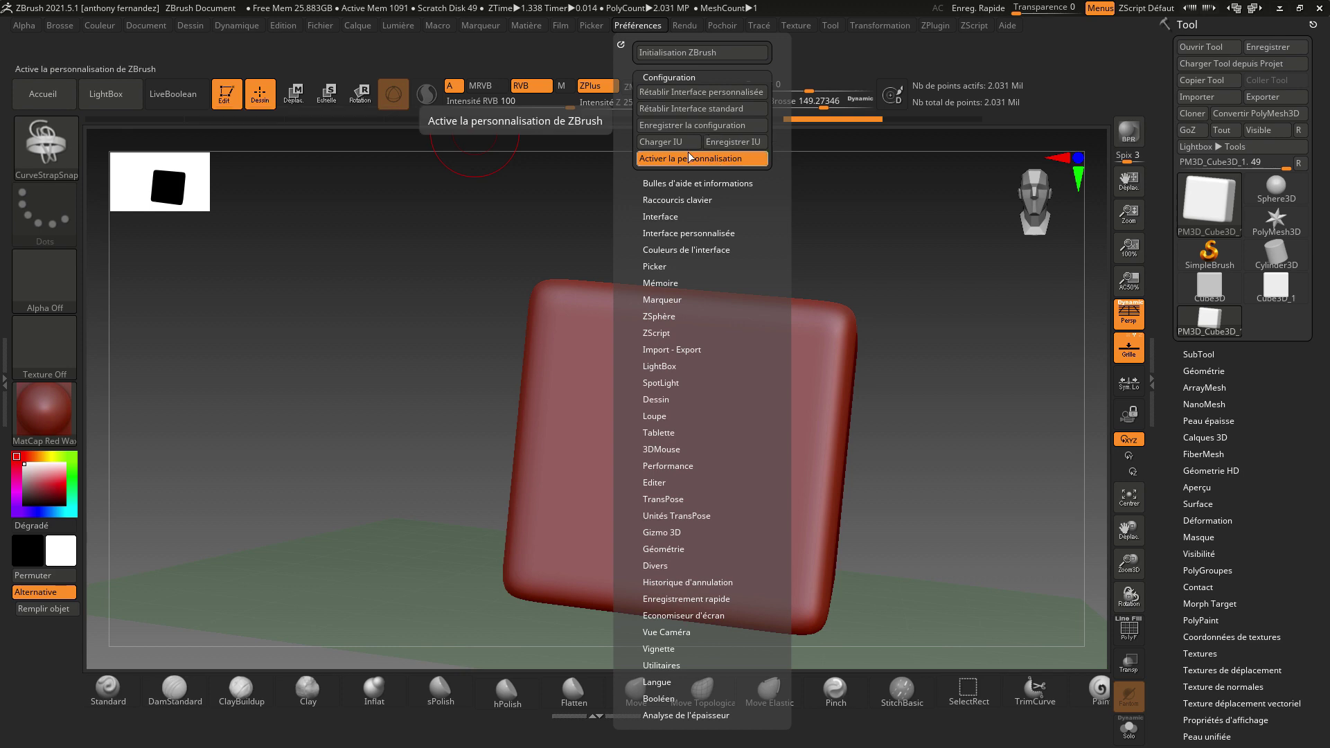
Load ZBRUSH UI 2021.cfg from CREATIONS AF > 1 CREATIONS > ZBRUSH > Reglages.
click(661, 146)
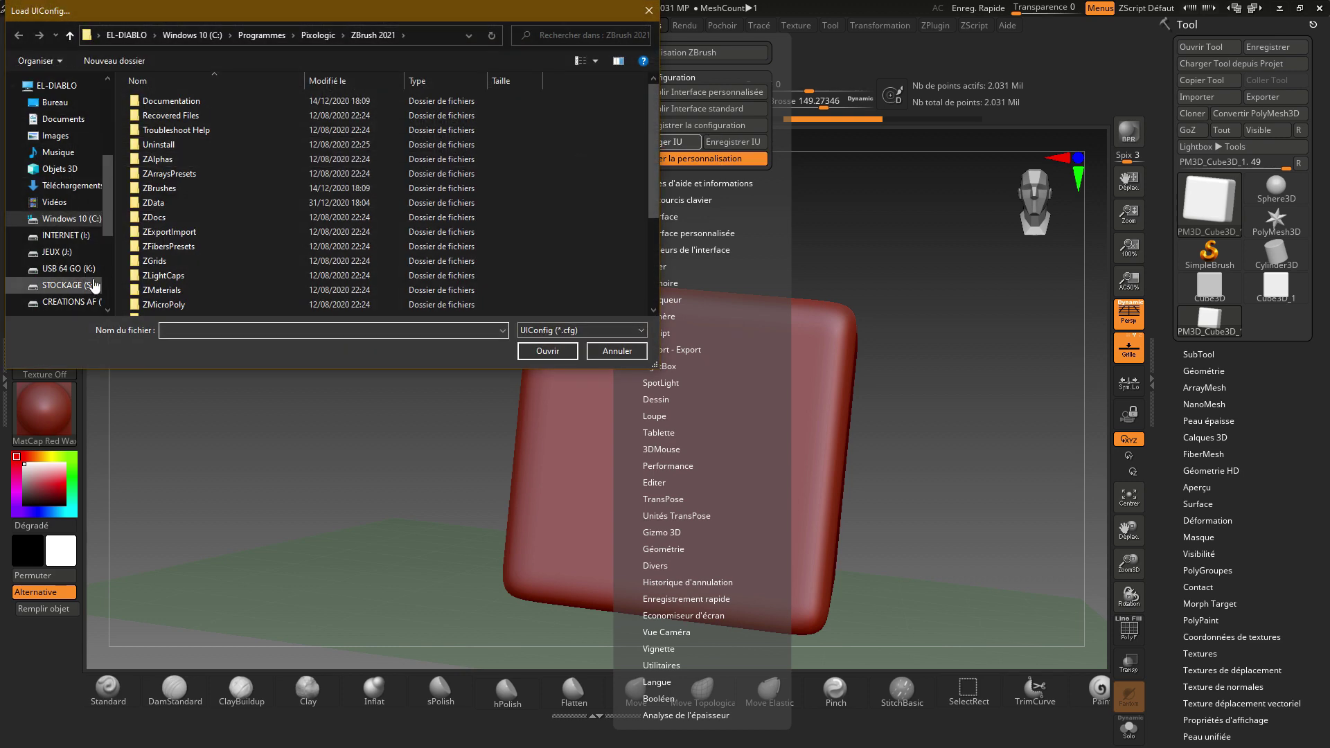
scroll(62, 253, down, 1)
scroll(76, 228, down, 1)
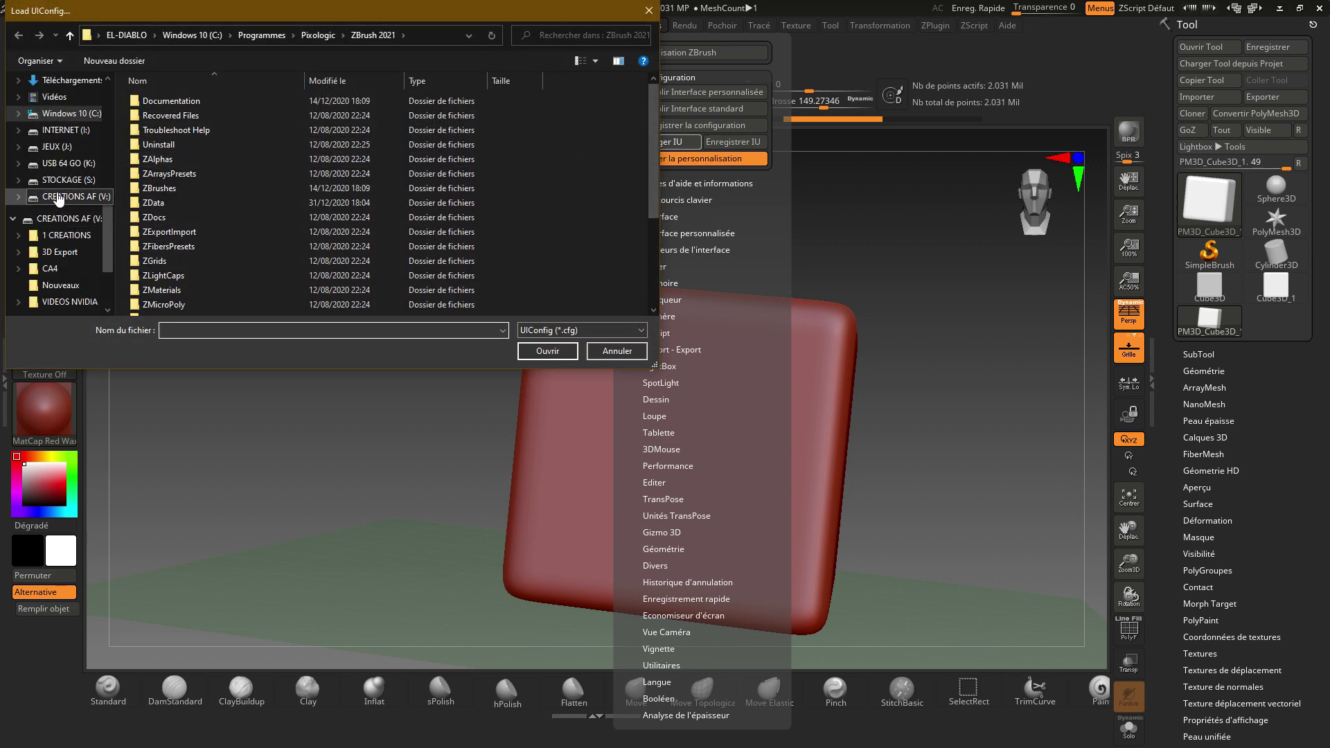
click(69, 197)
double_click(165, 118)
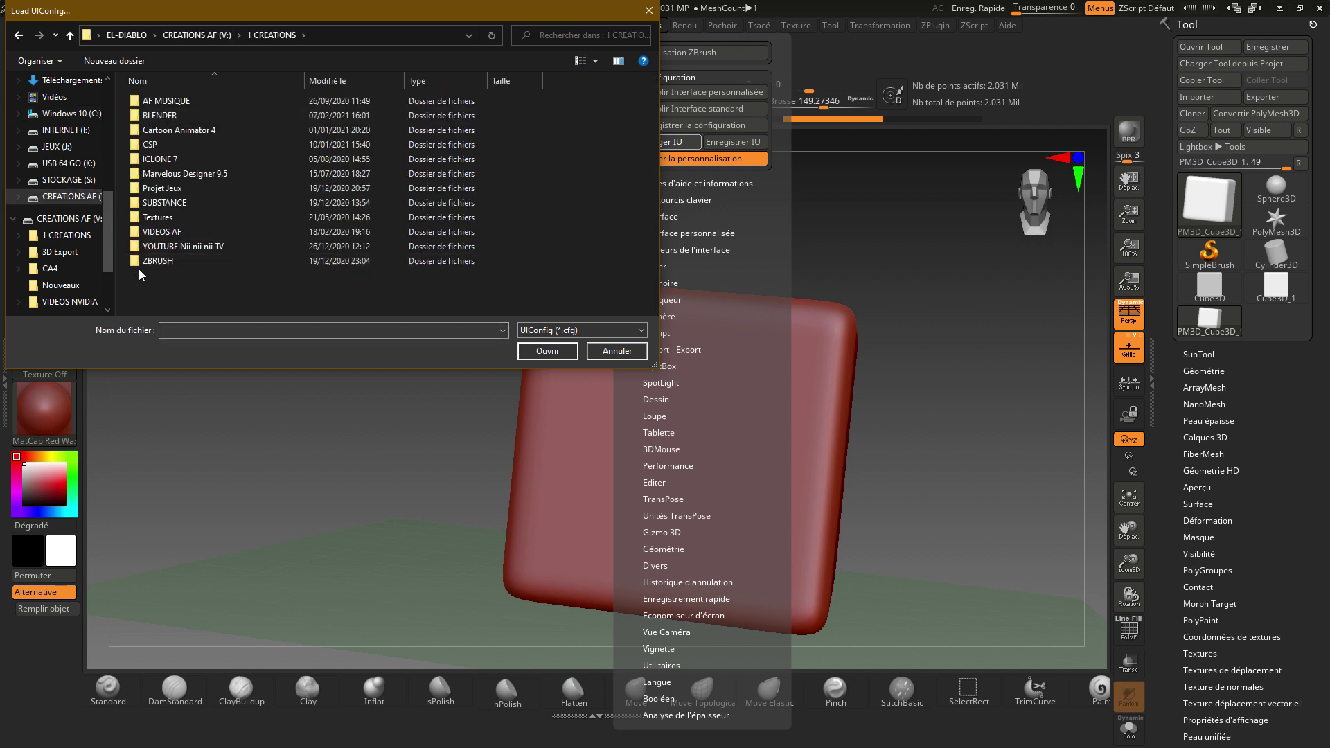
double_click(142, 266)
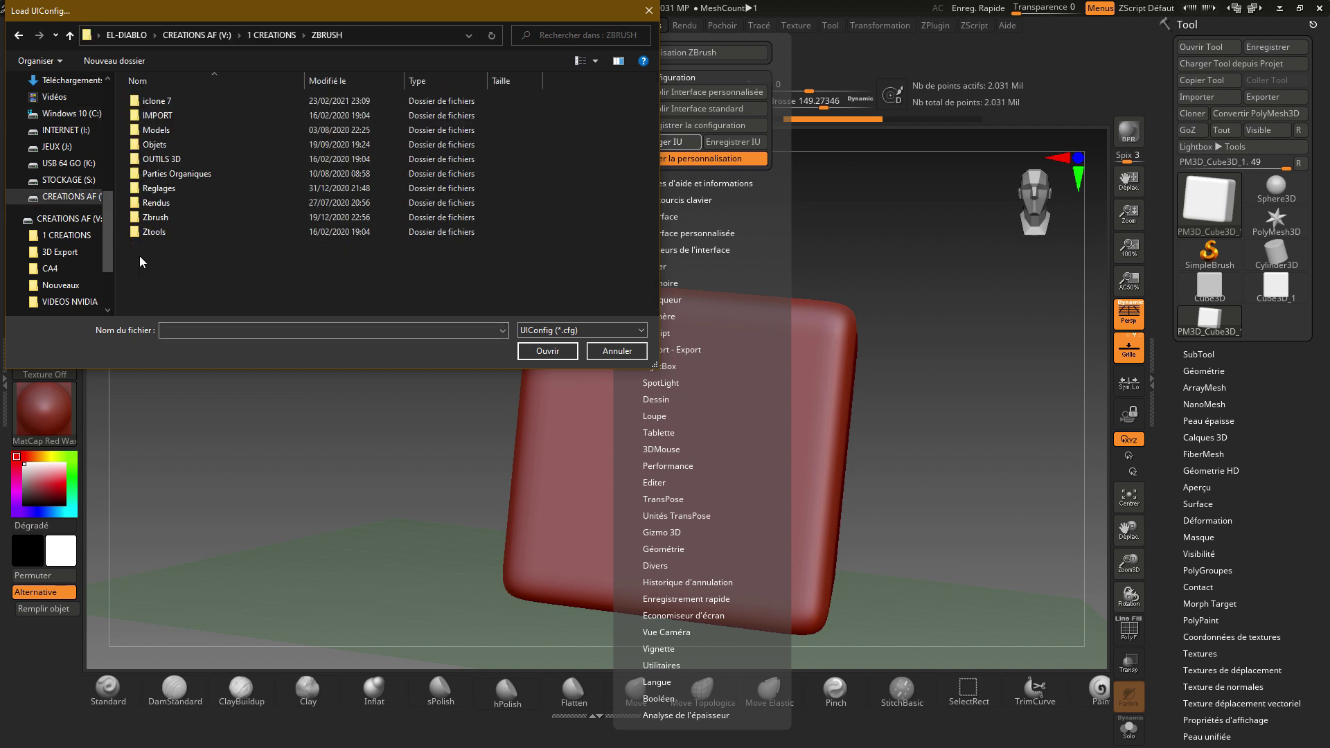
double_click(156, 189)
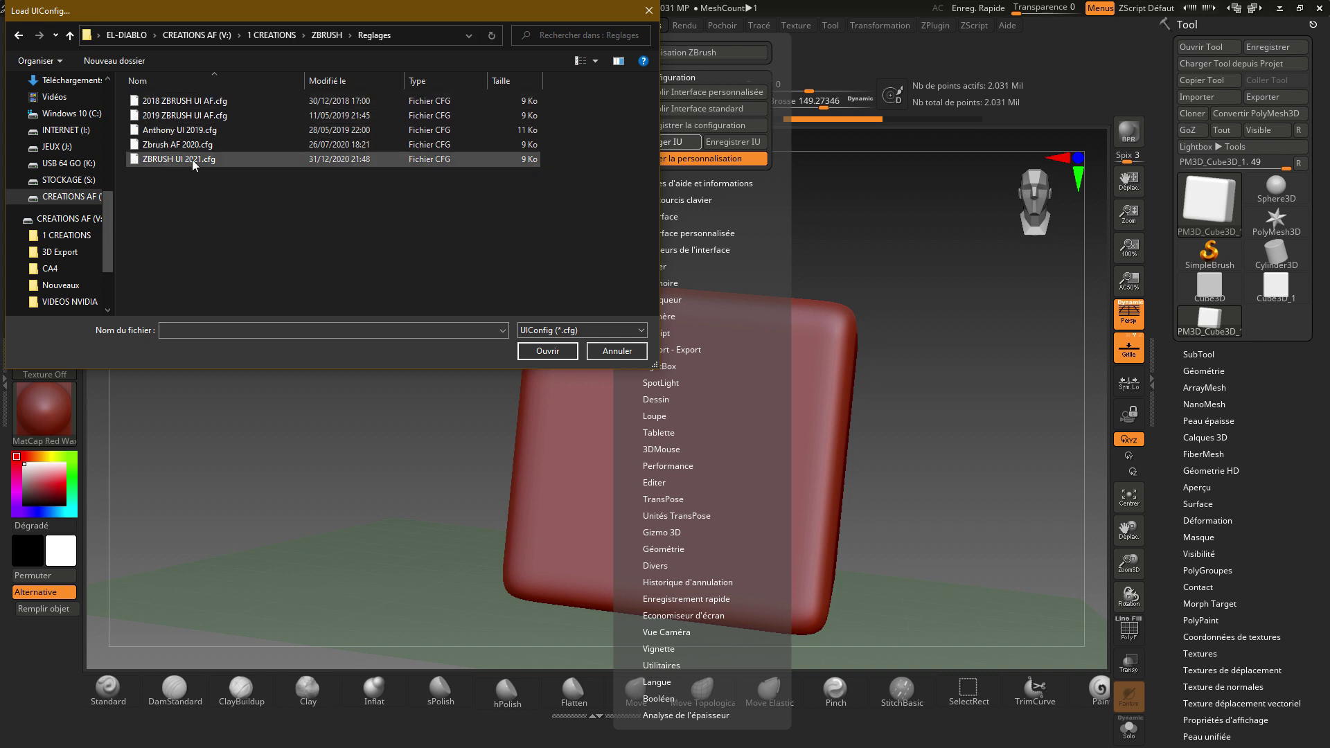
click(167, 162)
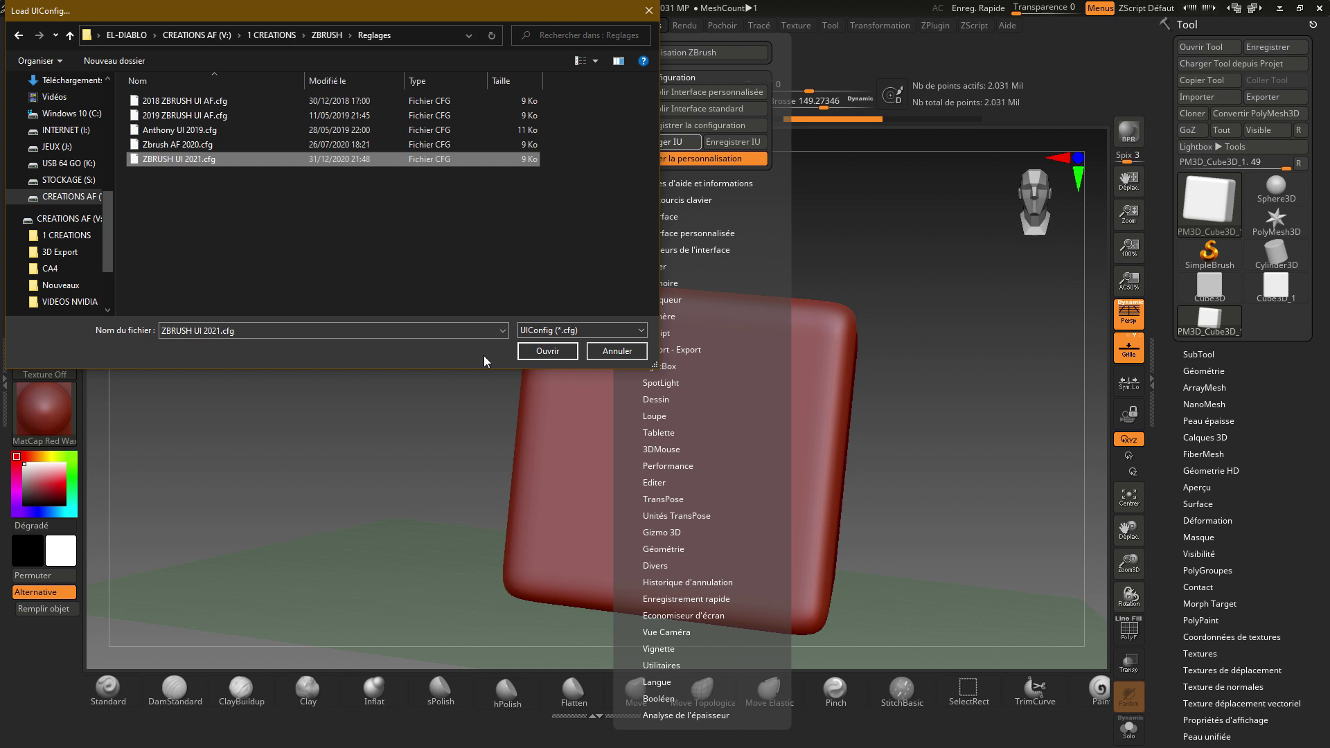
click(547, 350)
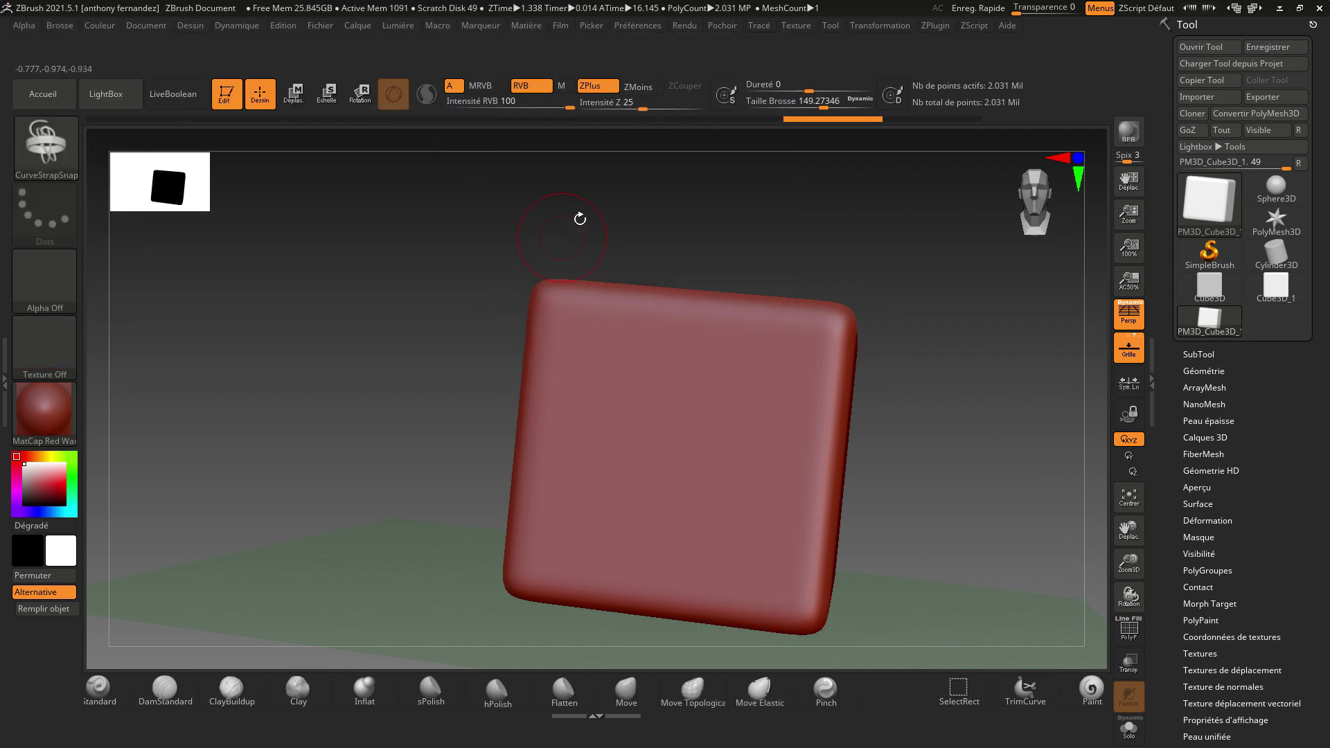
Turn off Activer la personnalisation in Preferences > Configuration and save the configuration.
click(632, 27)
click(673, 80)
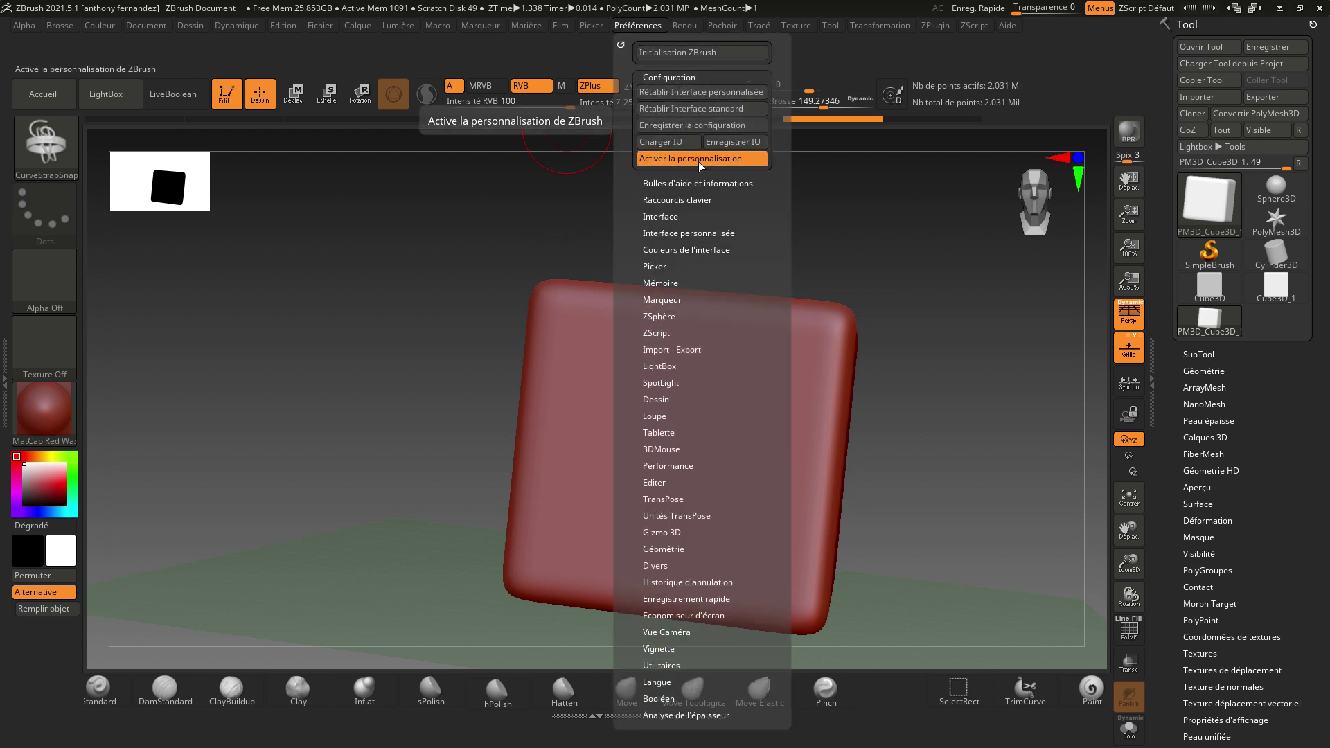
click(657, 160)
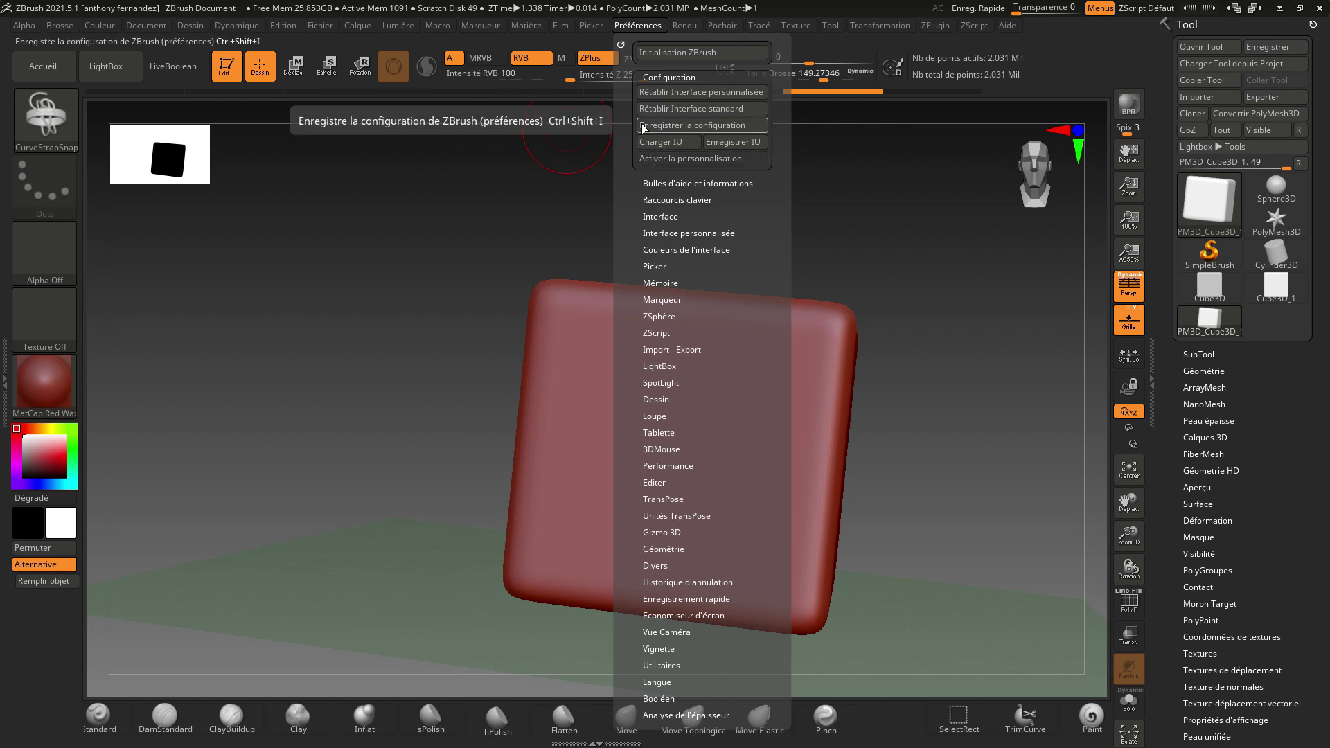
click(644, 128)
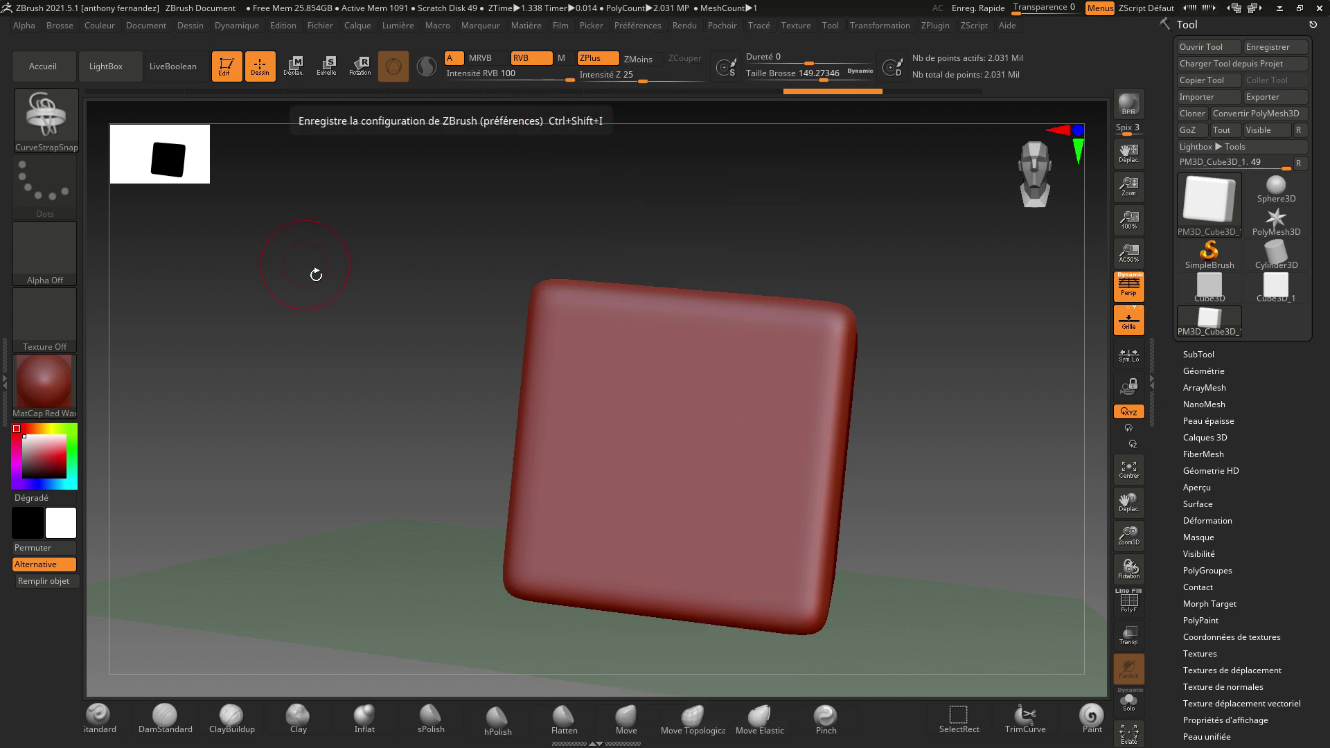
Show the left Brush tray, scroll through it, and collapse it again.
click(14, 372)
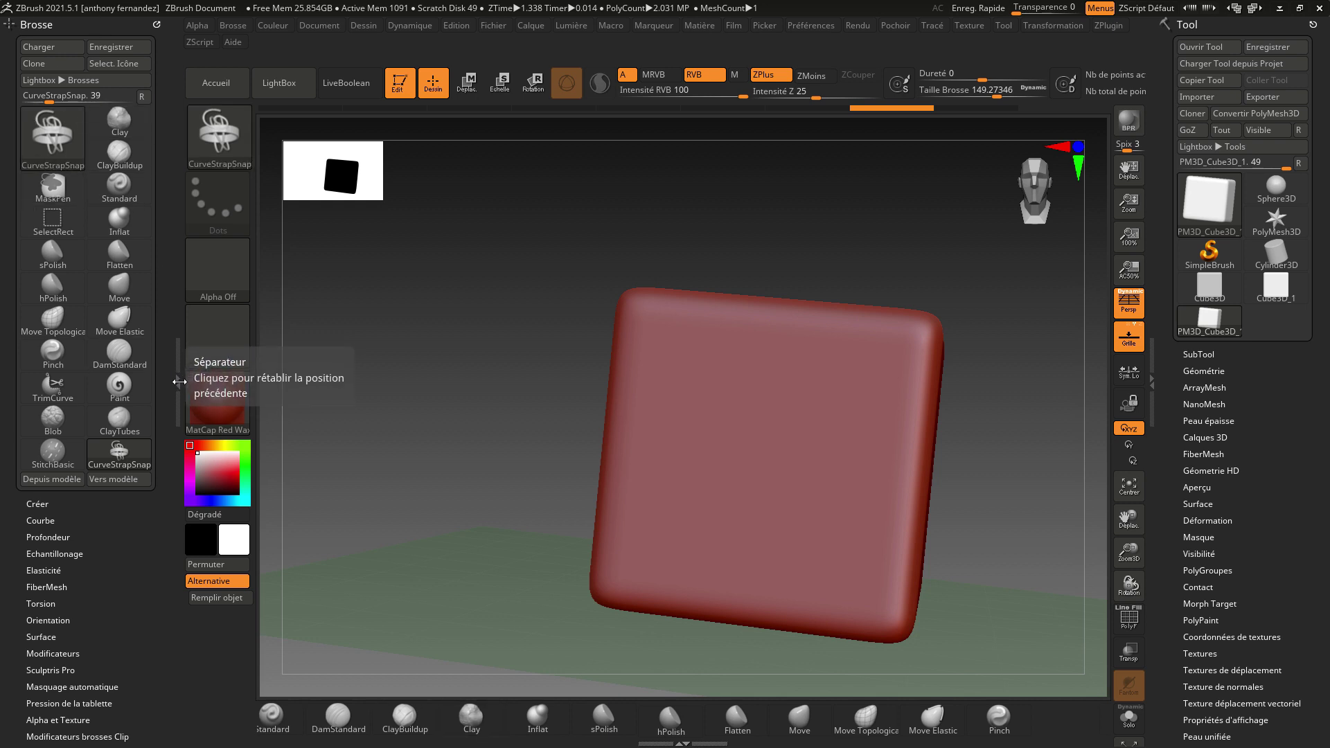
scroll(147, 499, down, 1)
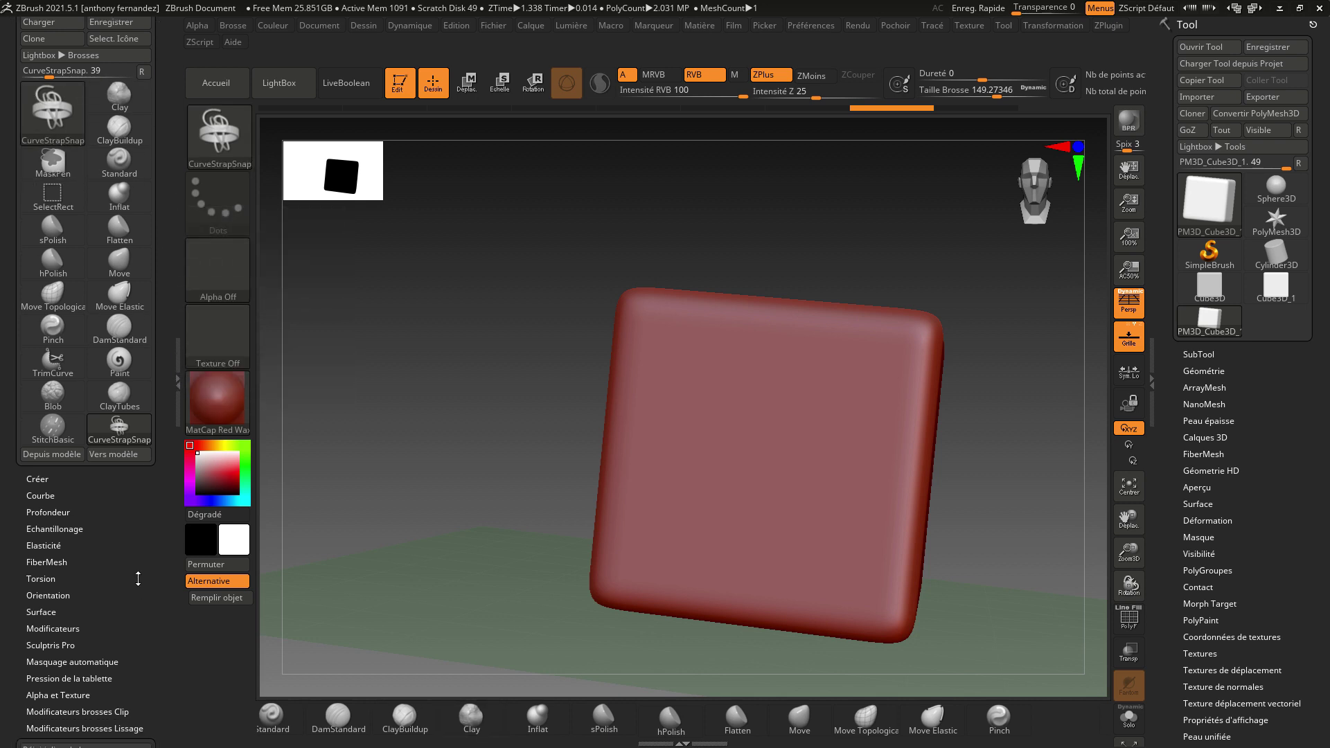
scroll(147, 509, down, 3)
scroll(147, 516, down, 2)
scroll(146, 430, up, 3)
scroll(145, 430, up, 3)
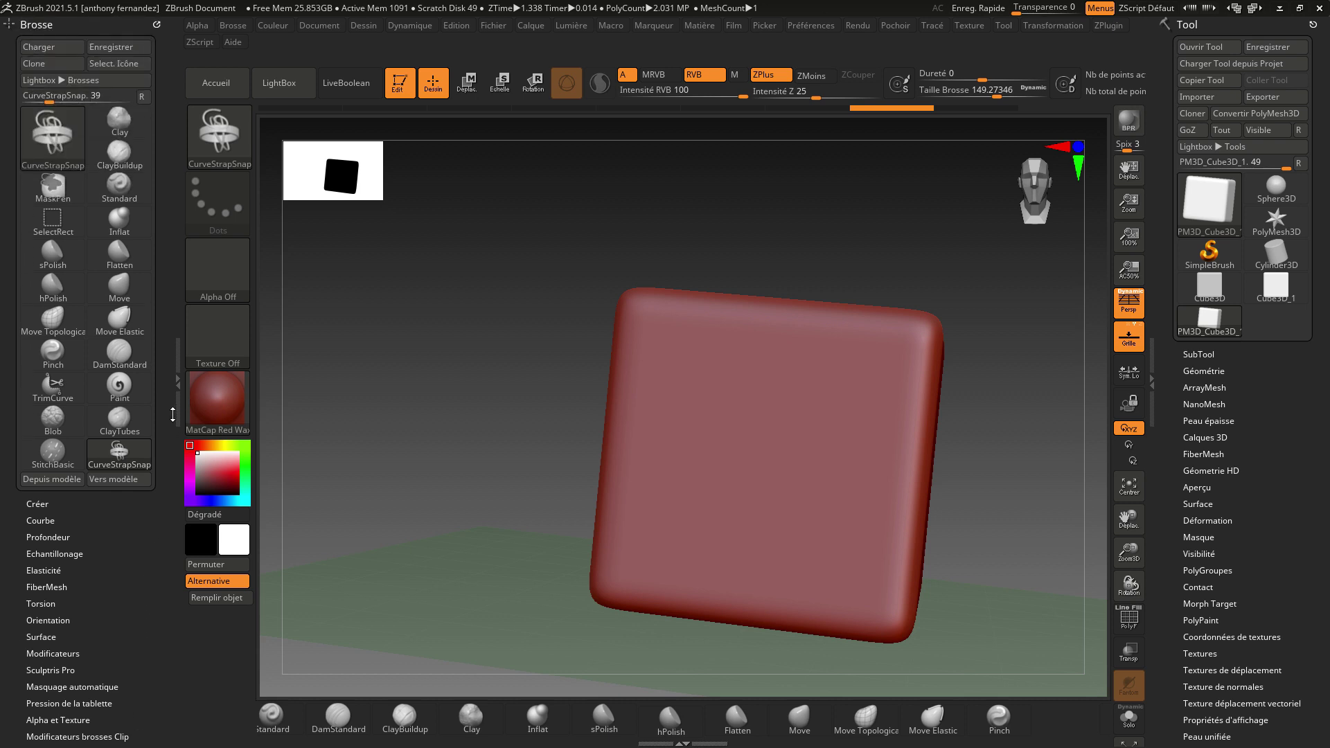
click(181, 380)
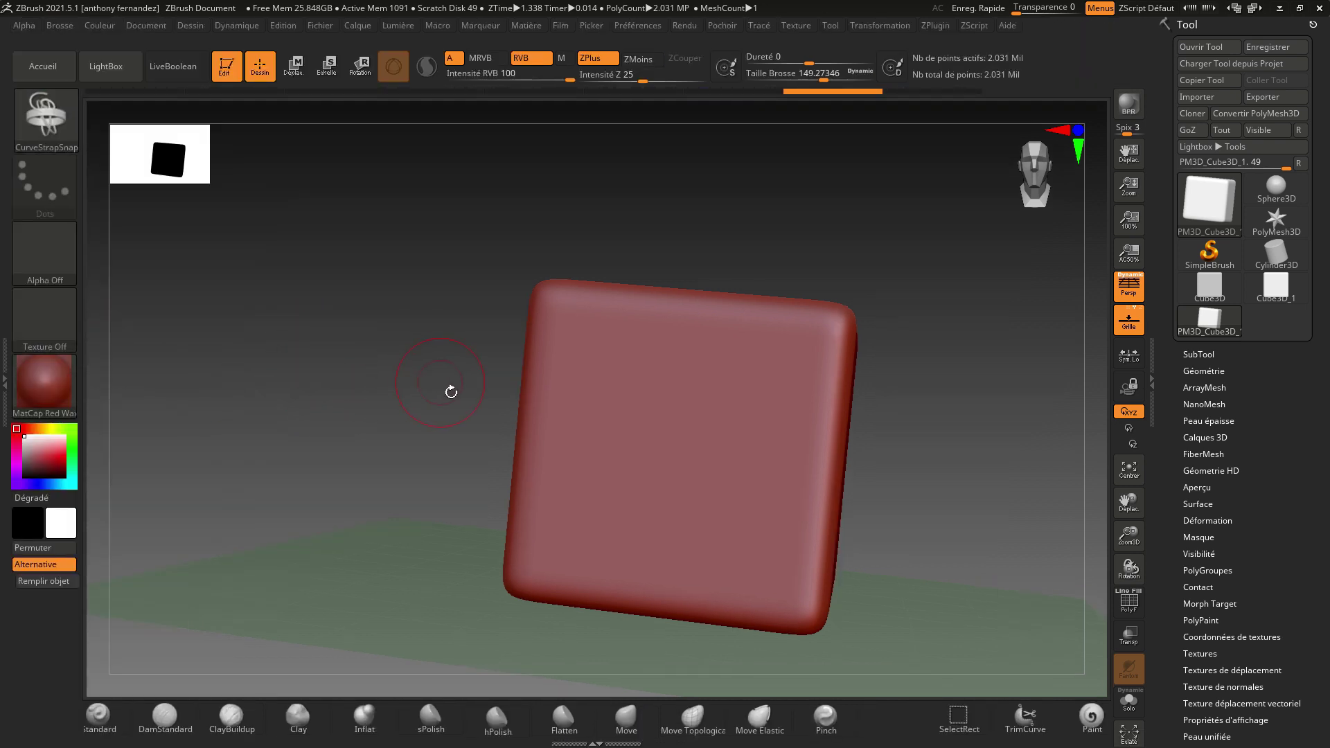
Rotate the cube to show its top and side faces, then quit ZBrush.
drag(407, 336, 409, 358)
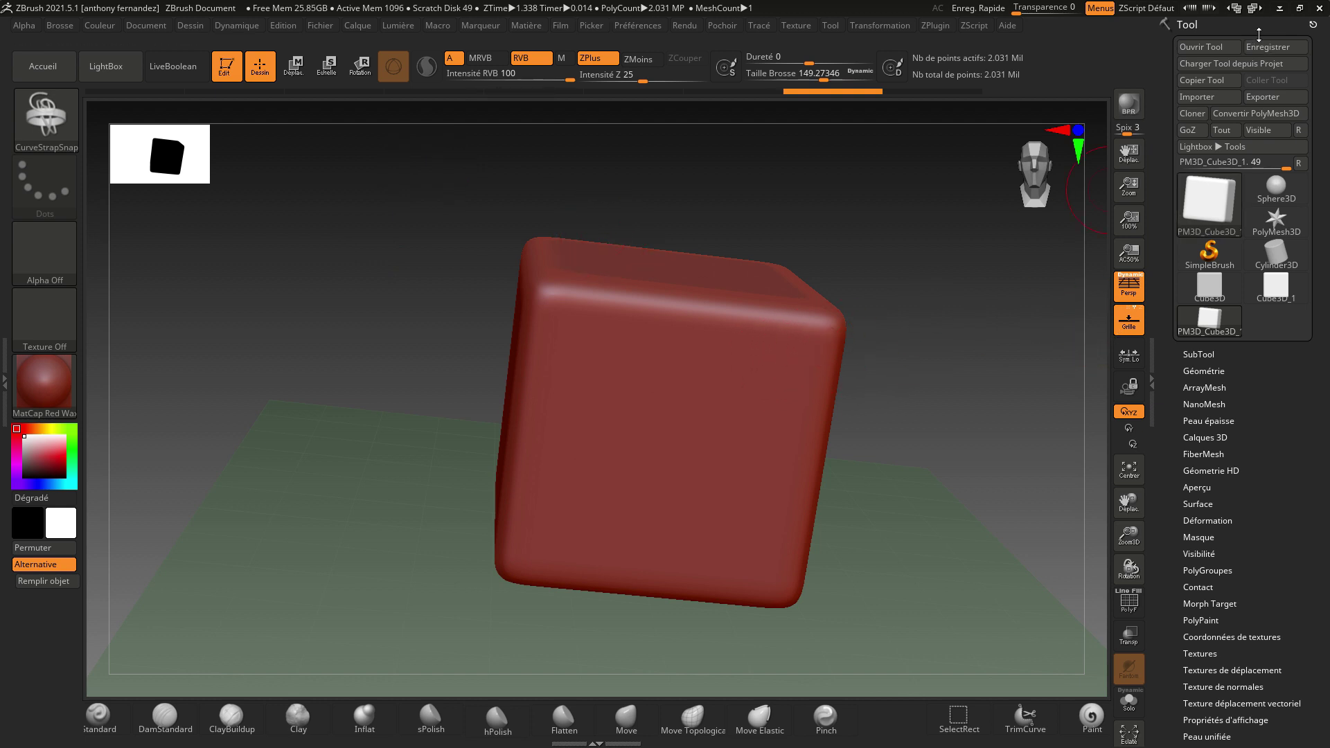
drag(990, 294, 1084, 214)
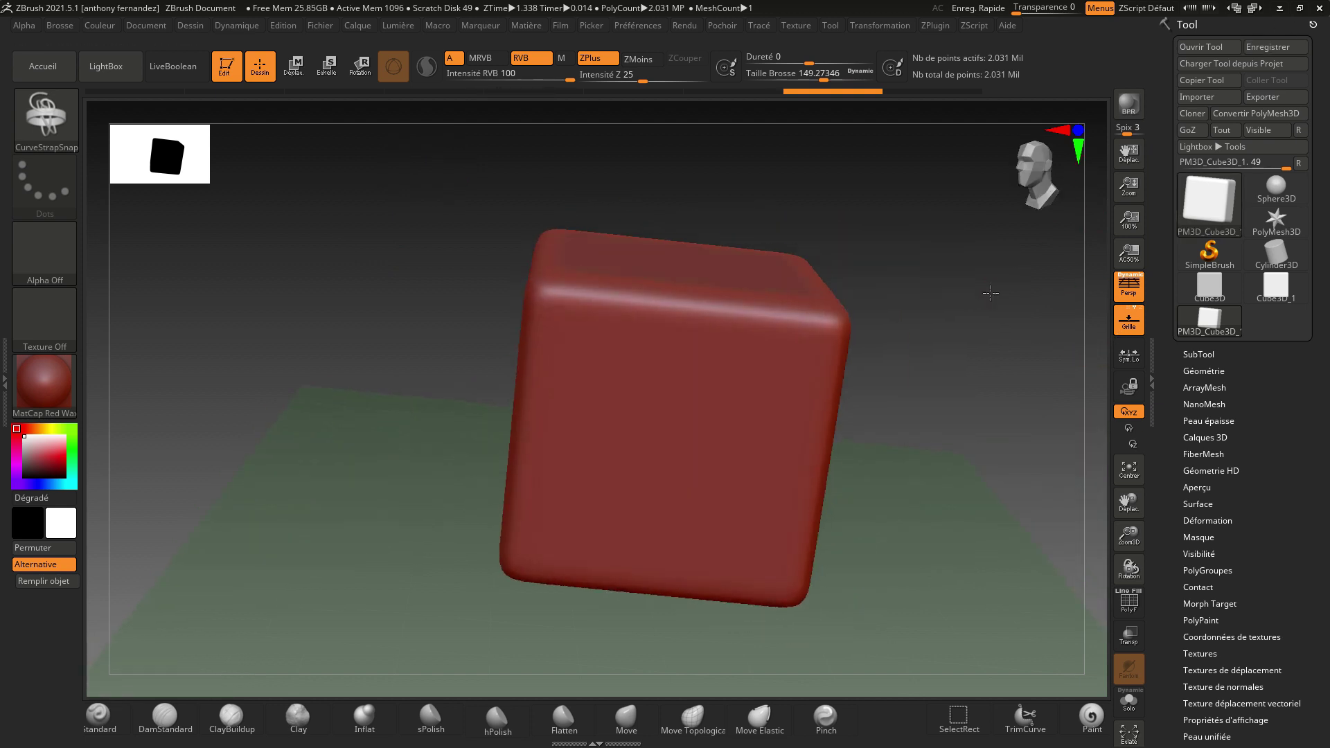
click(1320, 8)
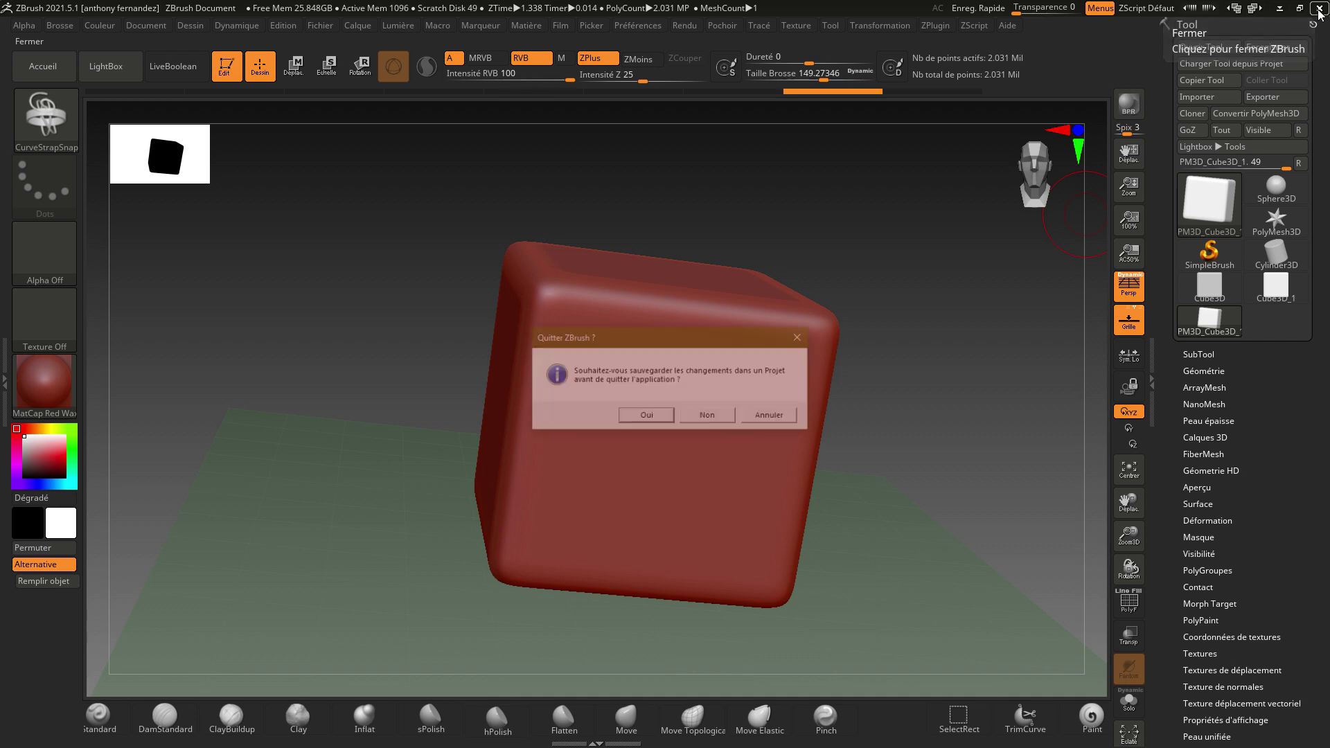
Quit without saving the project and relaunch ZBrush from the taskbar.
click(711, 419)
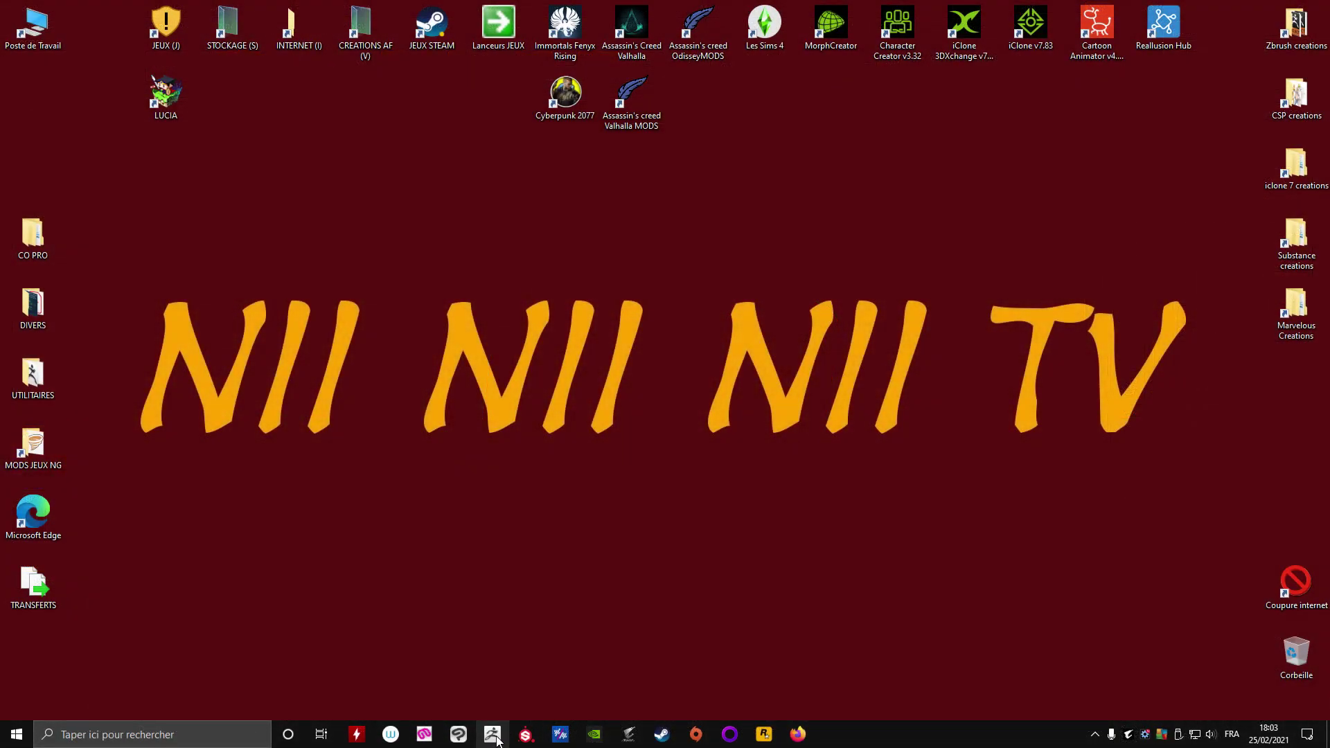
click(497, 740)
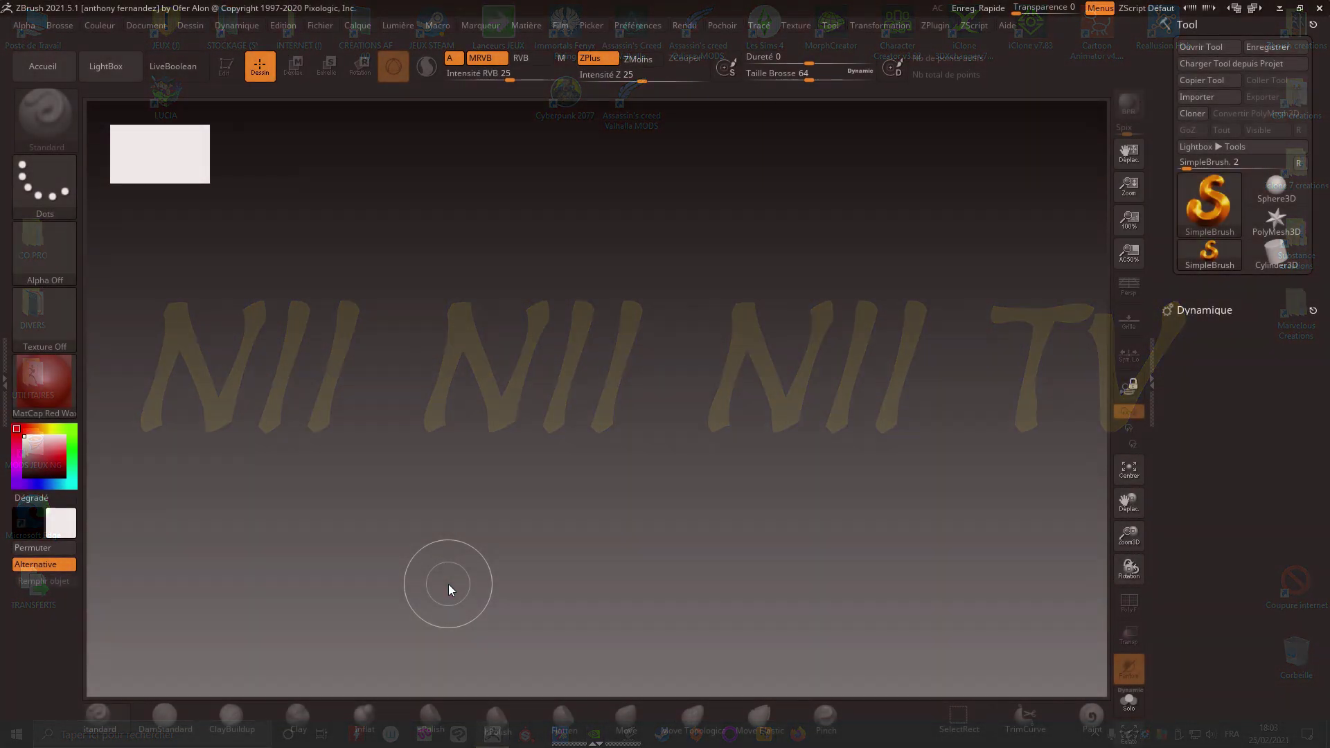
Close LightBox and make Cube3D the current tool.
click(101, 72)
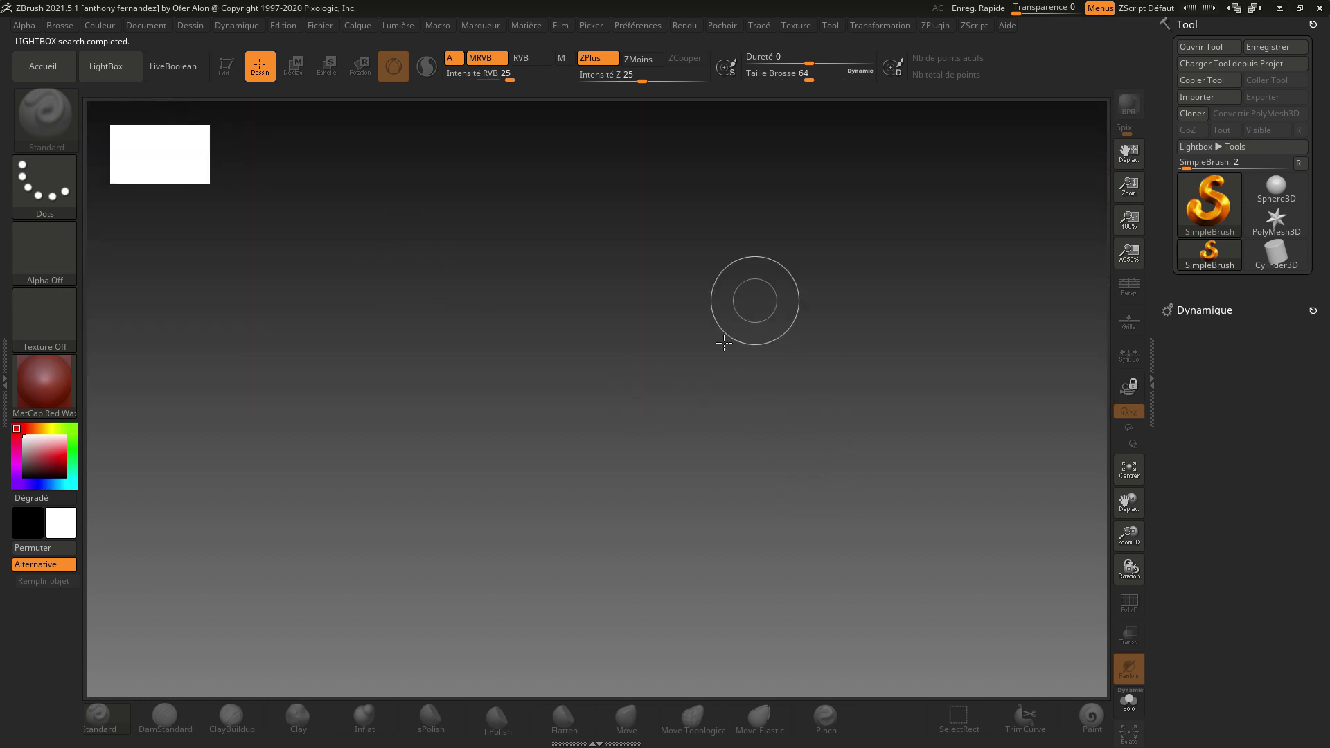
click(1210, 212)
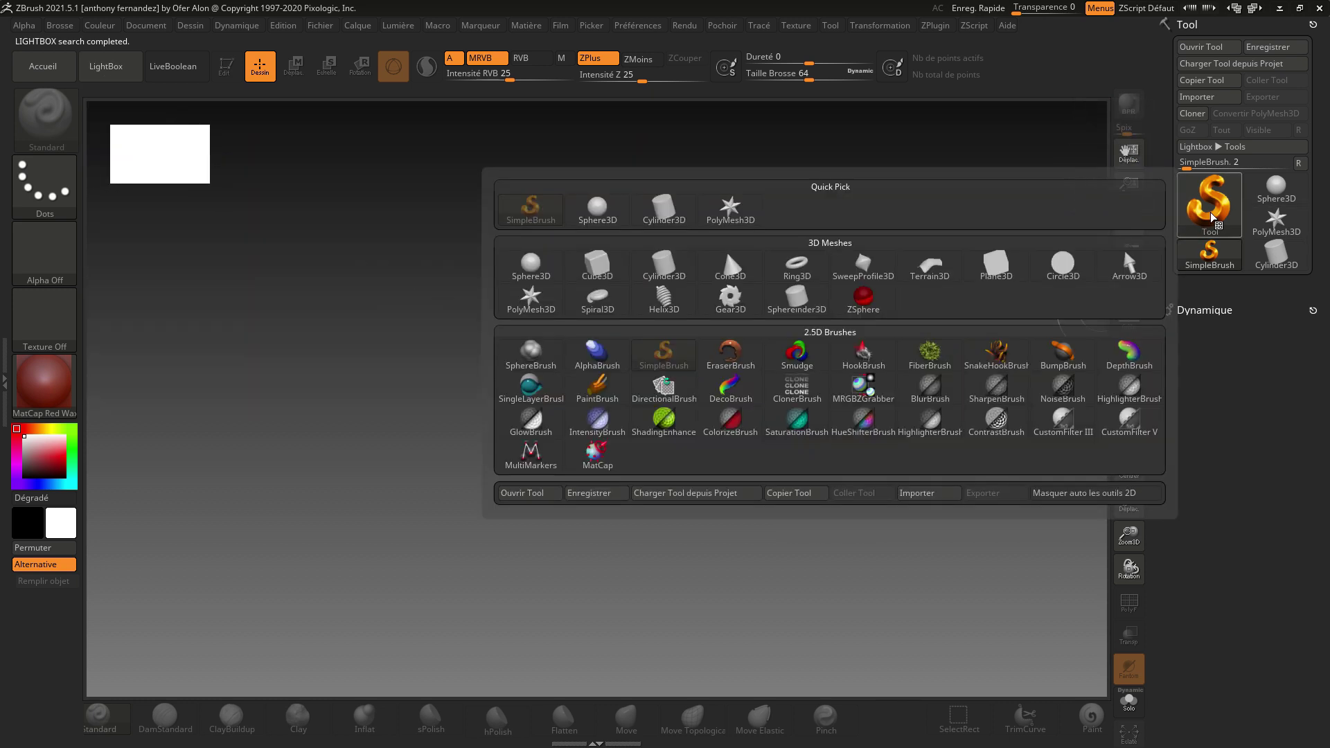
click(529, 267)
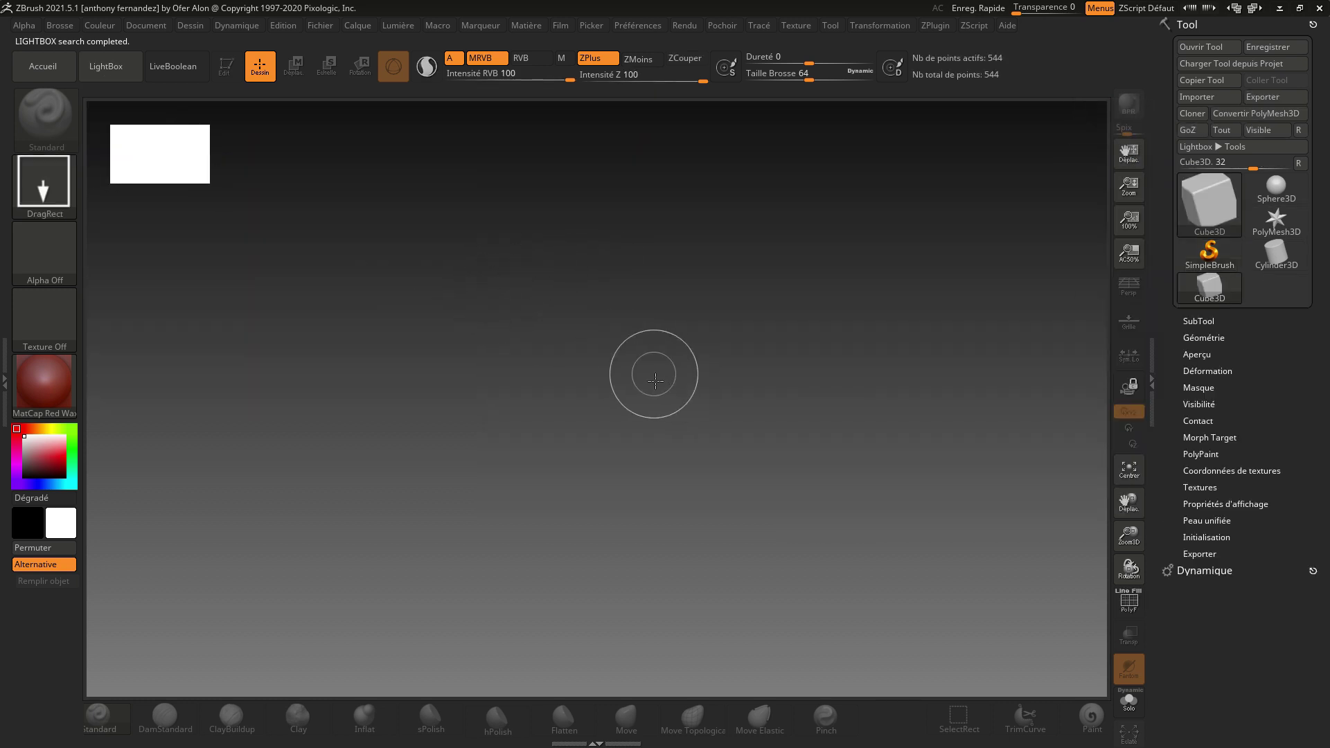
Draw several test cubes, clear them with Ctrl+N, then draw one tilted cube near the centre.
mouse_move(647, 372)
mouse_down()
mouse_move(677, 508)
mouse_move(660, 505)
mouse_up()
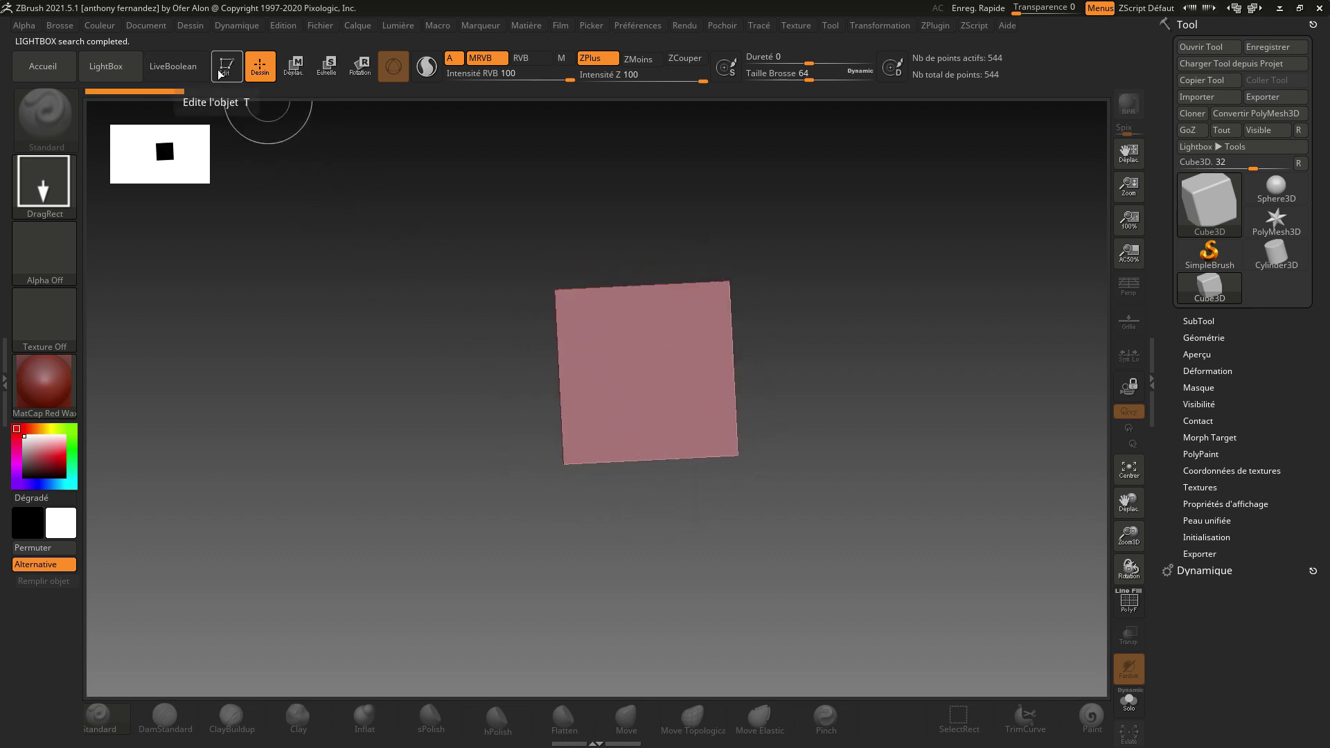
mouse_move(503, 442)
mouse_down()
mouse_move(406, 461)
mouse_move(423, 498)
mouse_up()
mouse_move(299, 372)
mouse_down()
mouse_move(608, 379)
mouse_move(754, 415)
mouse_up()
mouse_move(800, 343)
mouse_down()
mouse_move(994, 443)
mouse_move(700, 554)
mouse_up()
drag(544, 524, 564, 544)
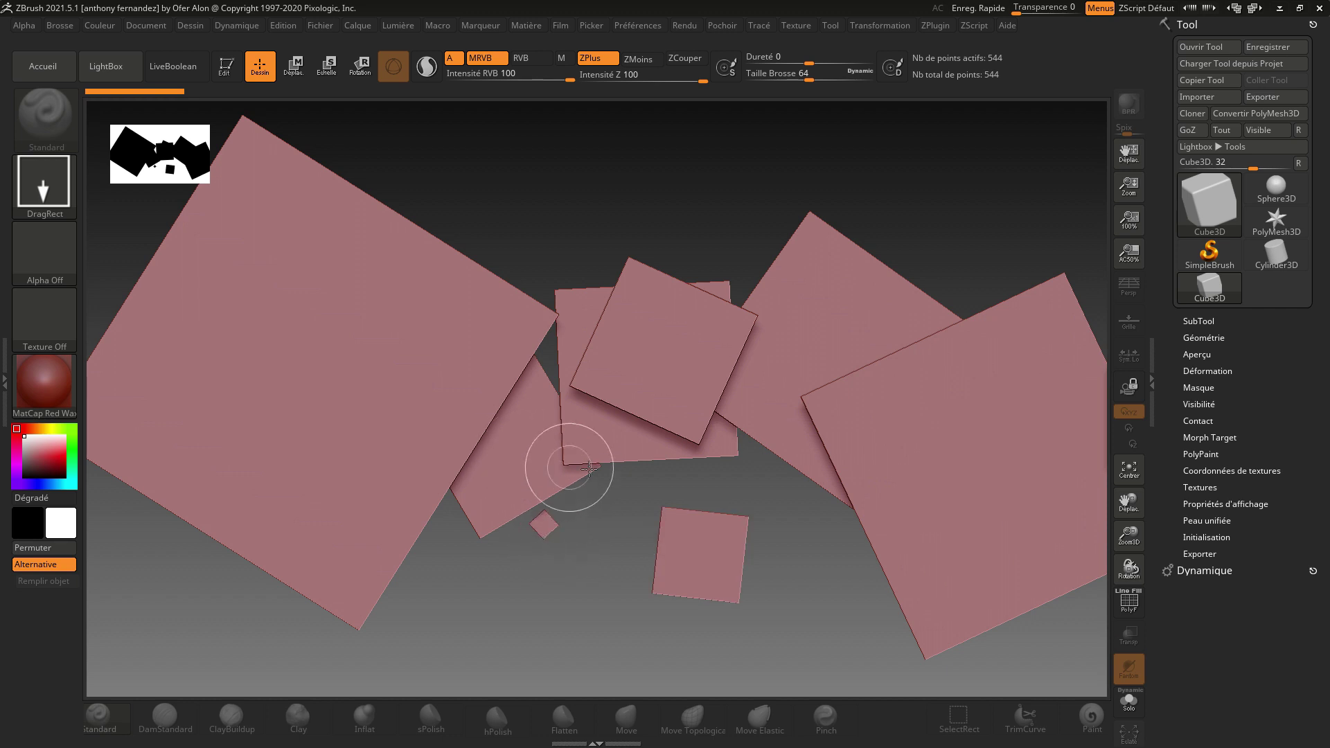
key(ctrl+n)
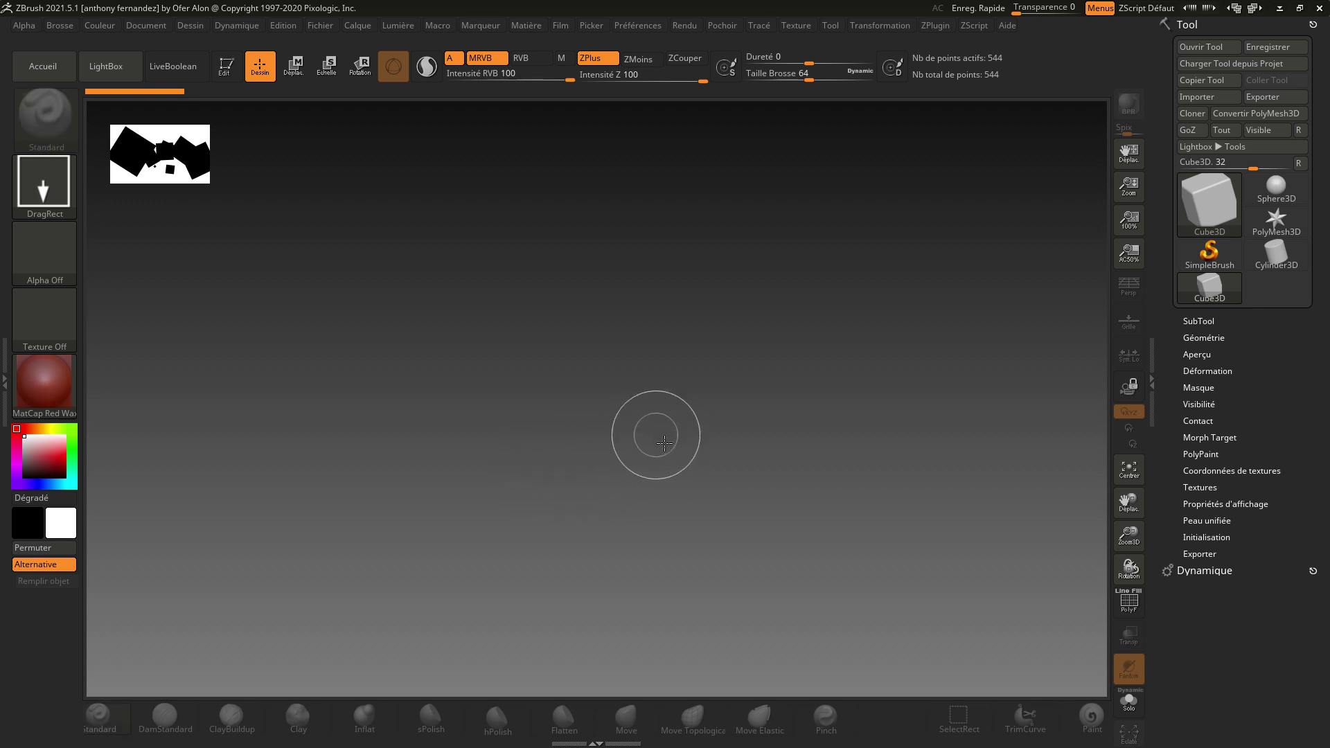
drag(656, 434, 637, 540)
Put the cube in Edit mode and rotate it so its front face points at the viewer.
click(227, 74)
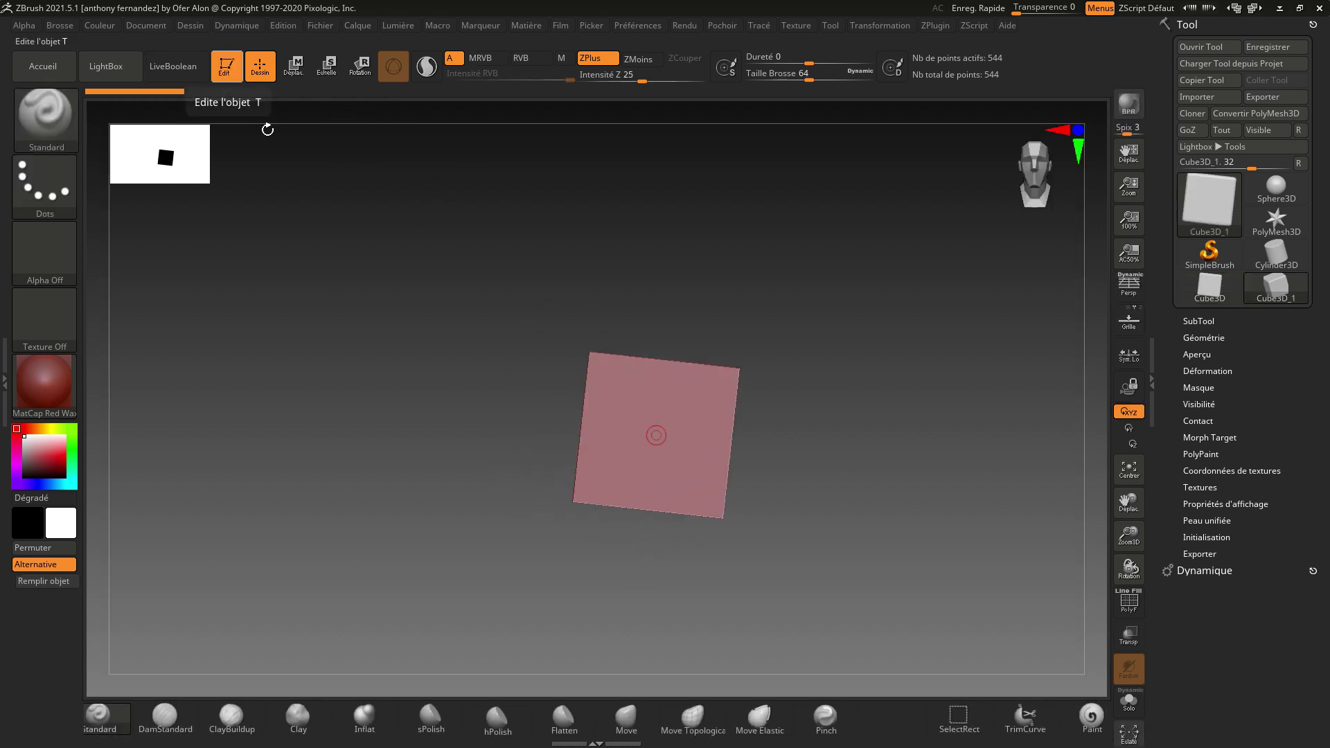
mouse_move(424, 396)
mouse_down()
mouse_move(442, 460)
mouse_move(436, 415)
mouse_up()
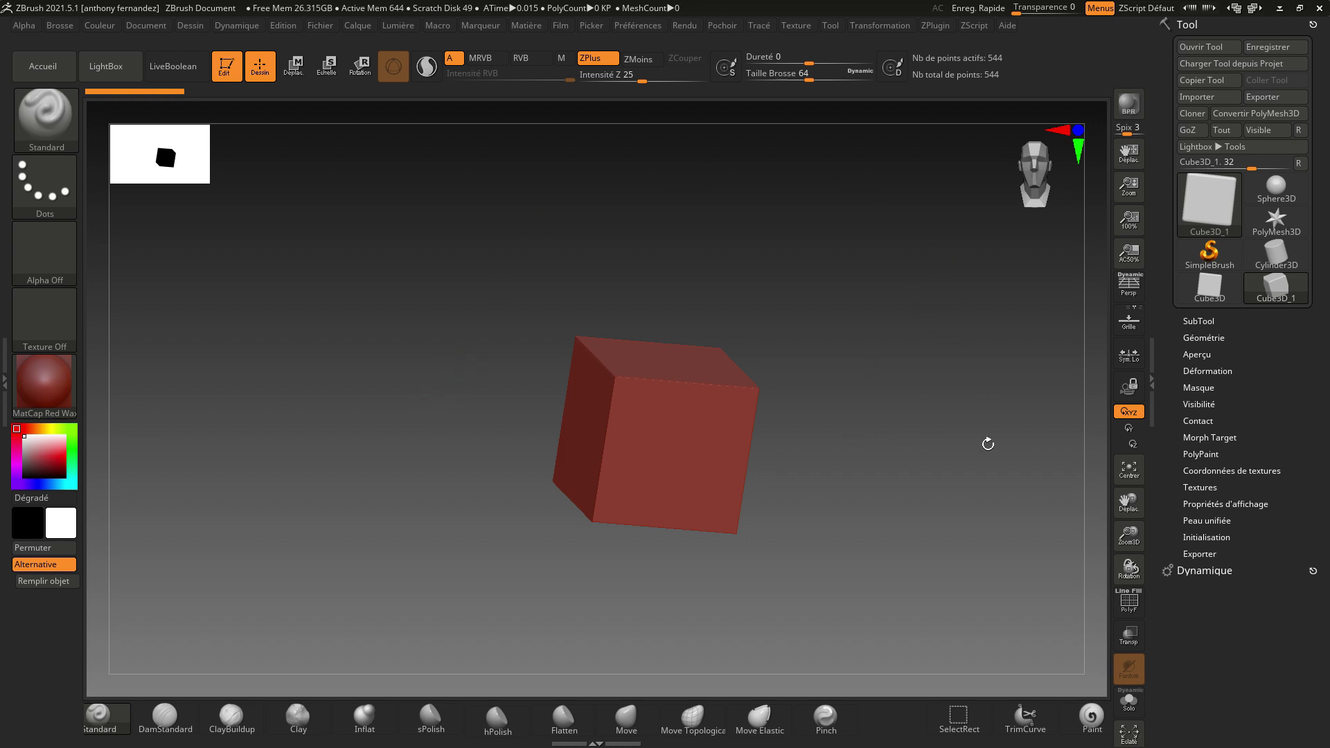
drag(989, 445, 956, 414)
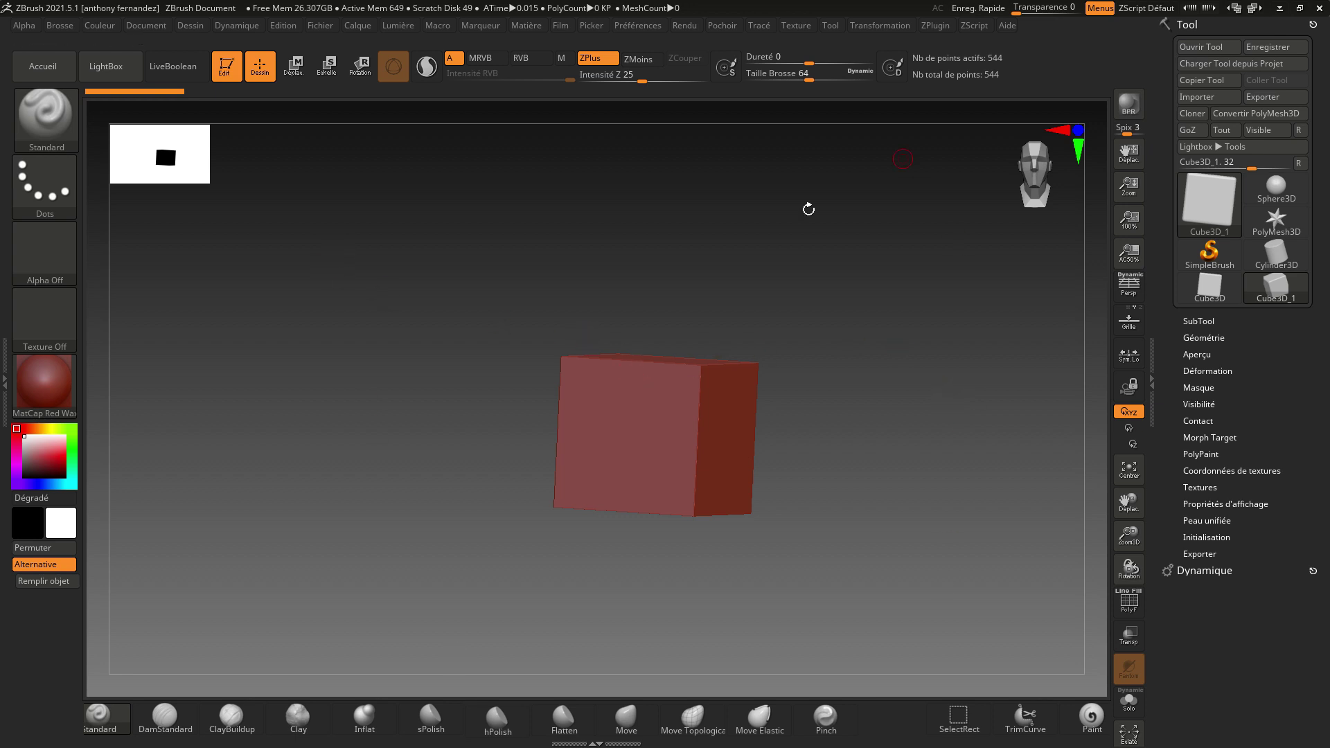
click(137, 28)
click(136, 27)
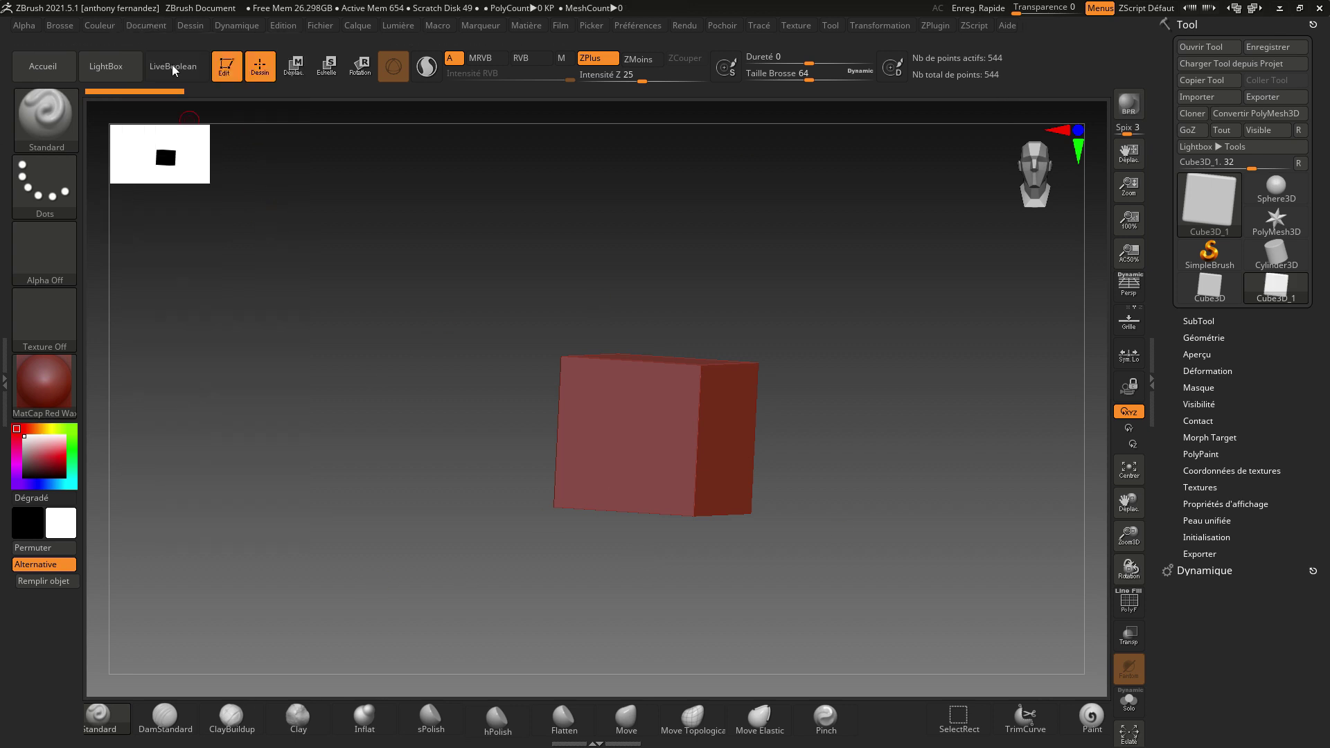
Give the document a red gradient background, turn the cube front-facing, and reshow Document settings.
click(138, 27)
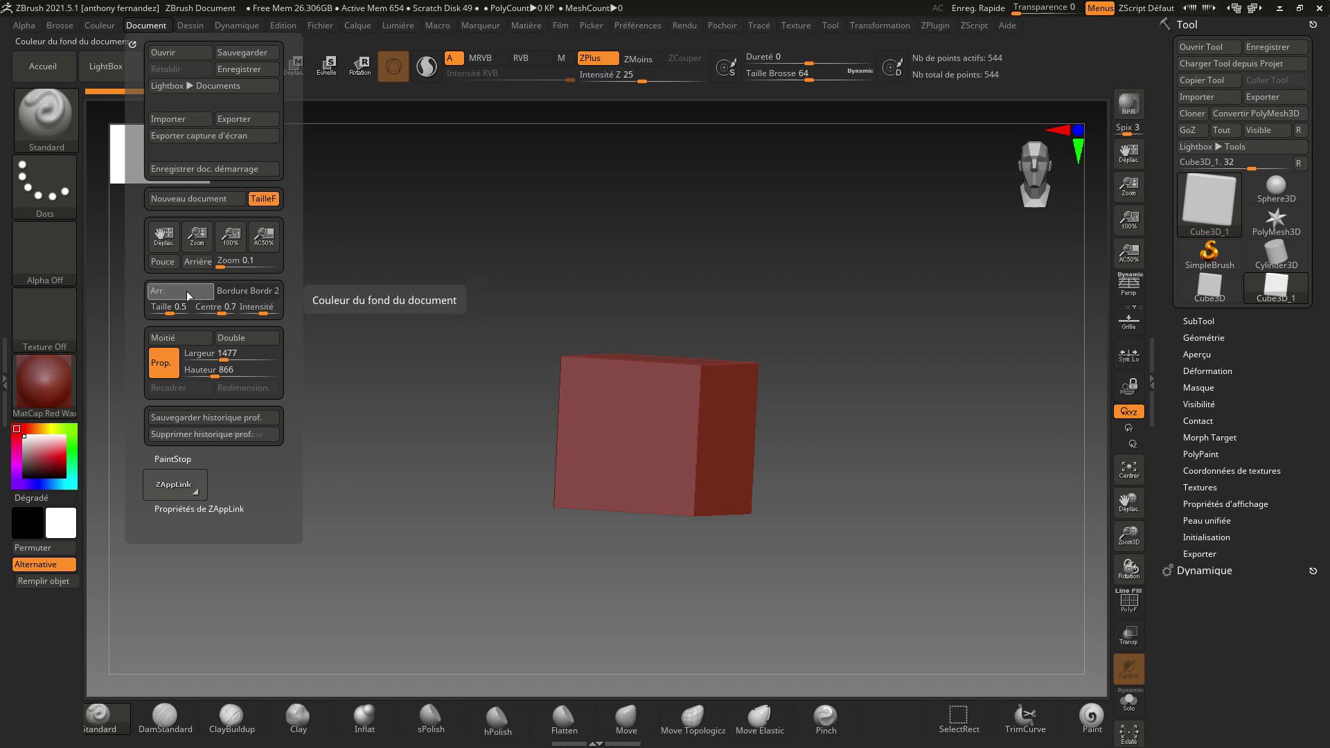
mouse_move(187, 296)
mouse_down()
mouse_move(311, 312)
mouse_move(643, 415)
mouse_move(76, 457)
mouse_move(31, 437)
mouse_move(54, 489)
mouse_move(25, 484)
mouse_move(52, 464)
mouse_up()
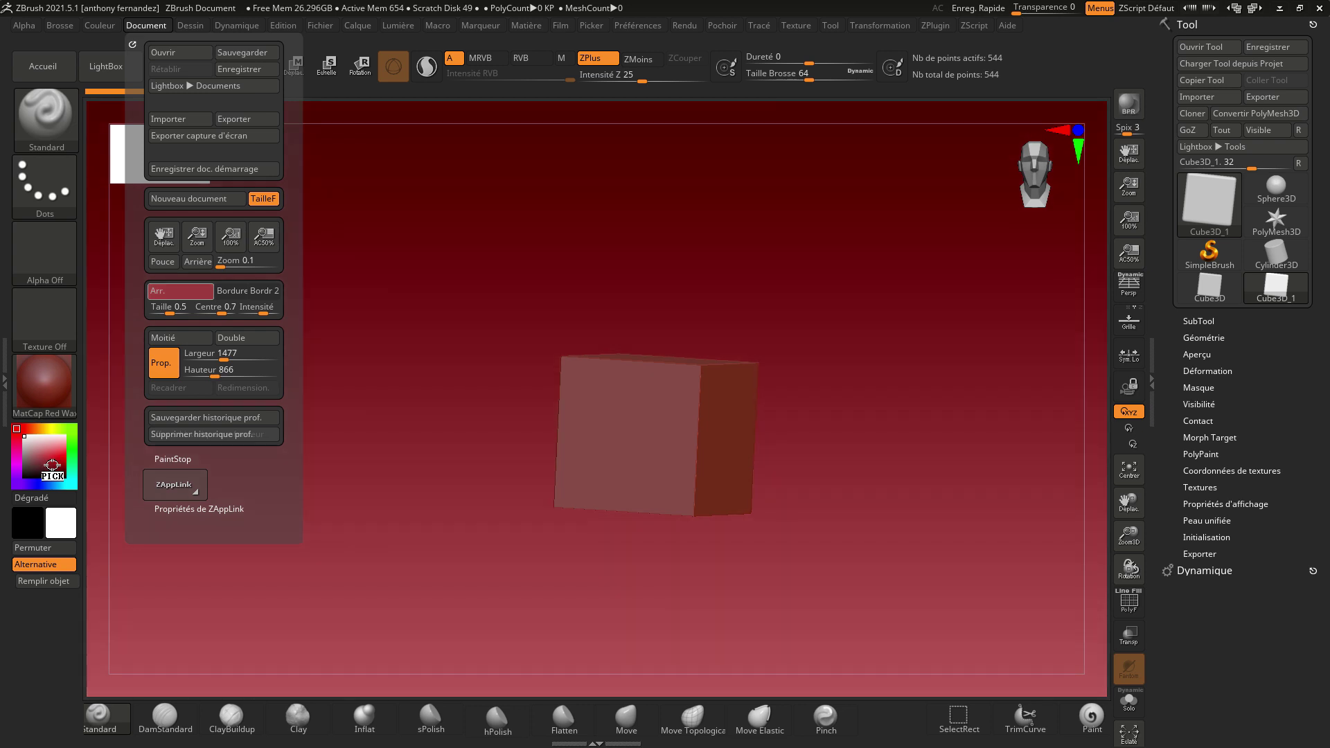
mouse_move(378, 409)
mouse_down()
mouse_move(441, 423)
mouse_move(401, 451)
mouse_move(380, 437)
mouse_move(365, 382)
mouse_up()
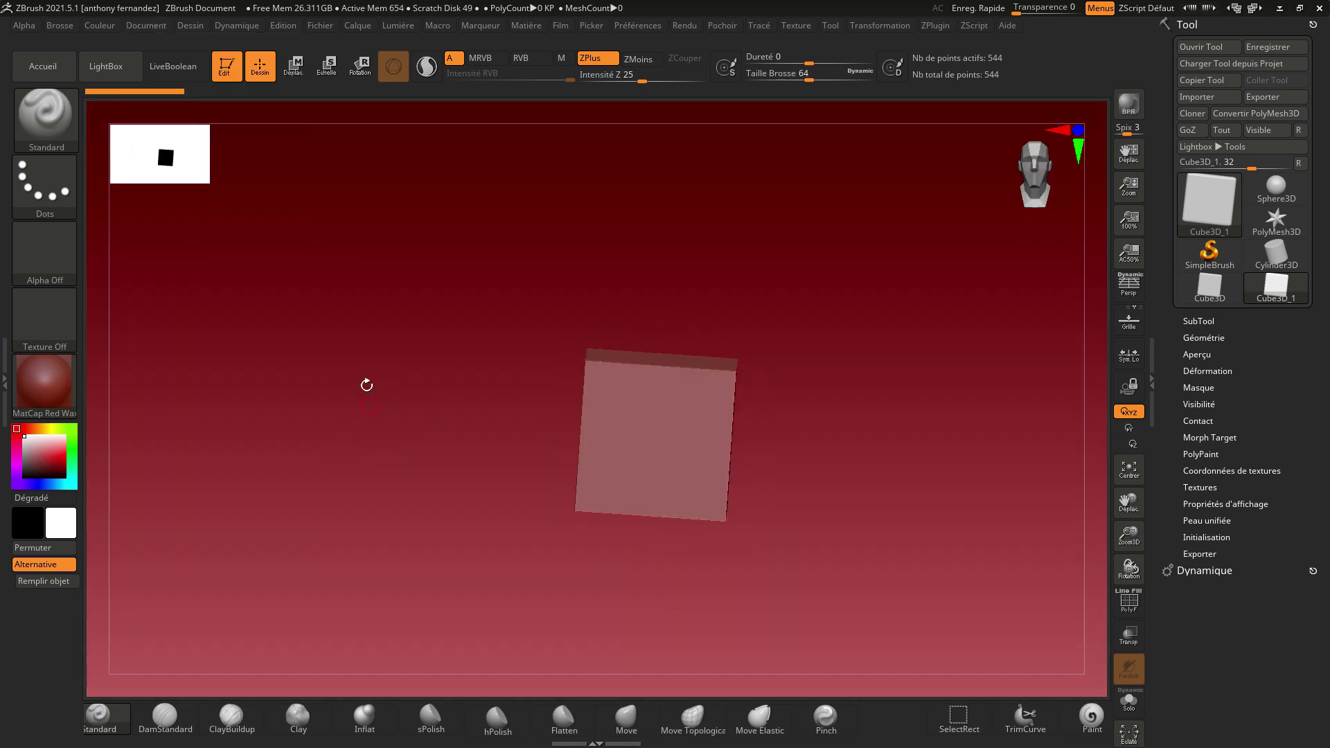
click(142, 27)
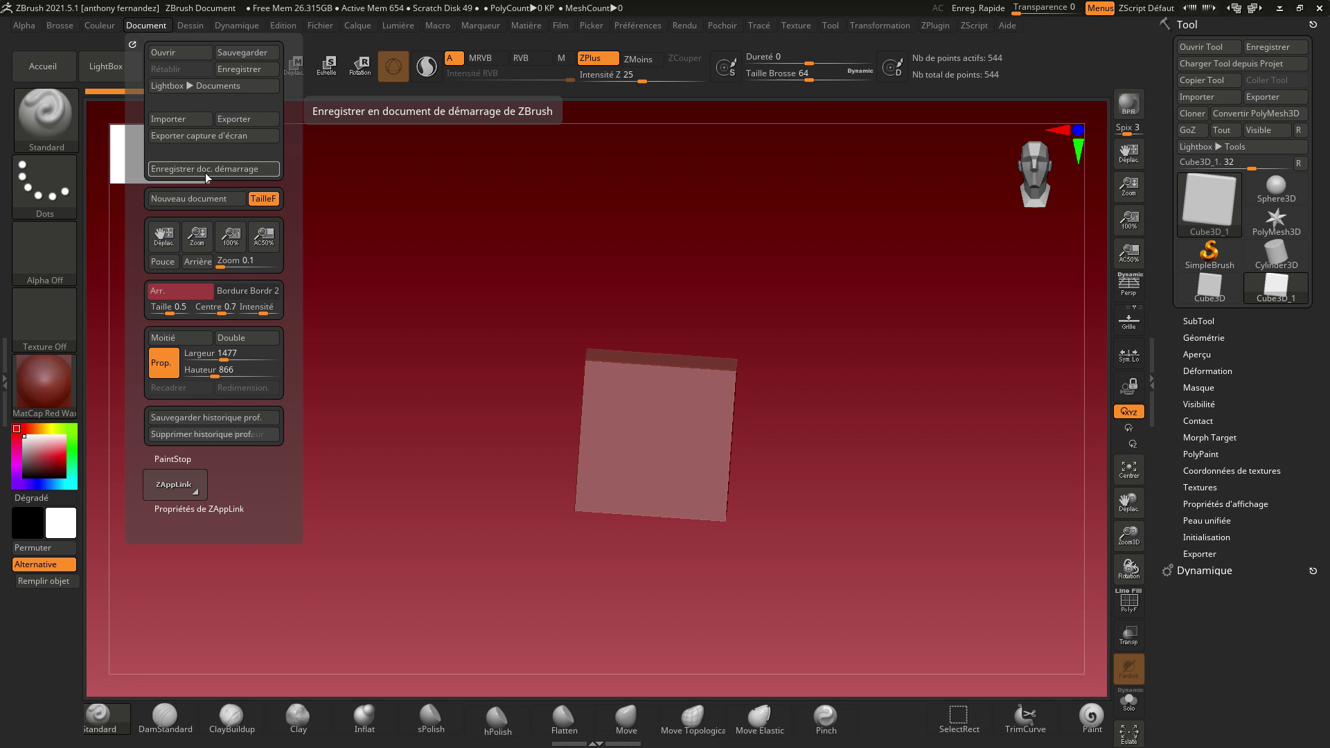
Save the cube scene as Start Doc, then set QuickSave Maximum and Rest Duration to 600.
click(205, 173)
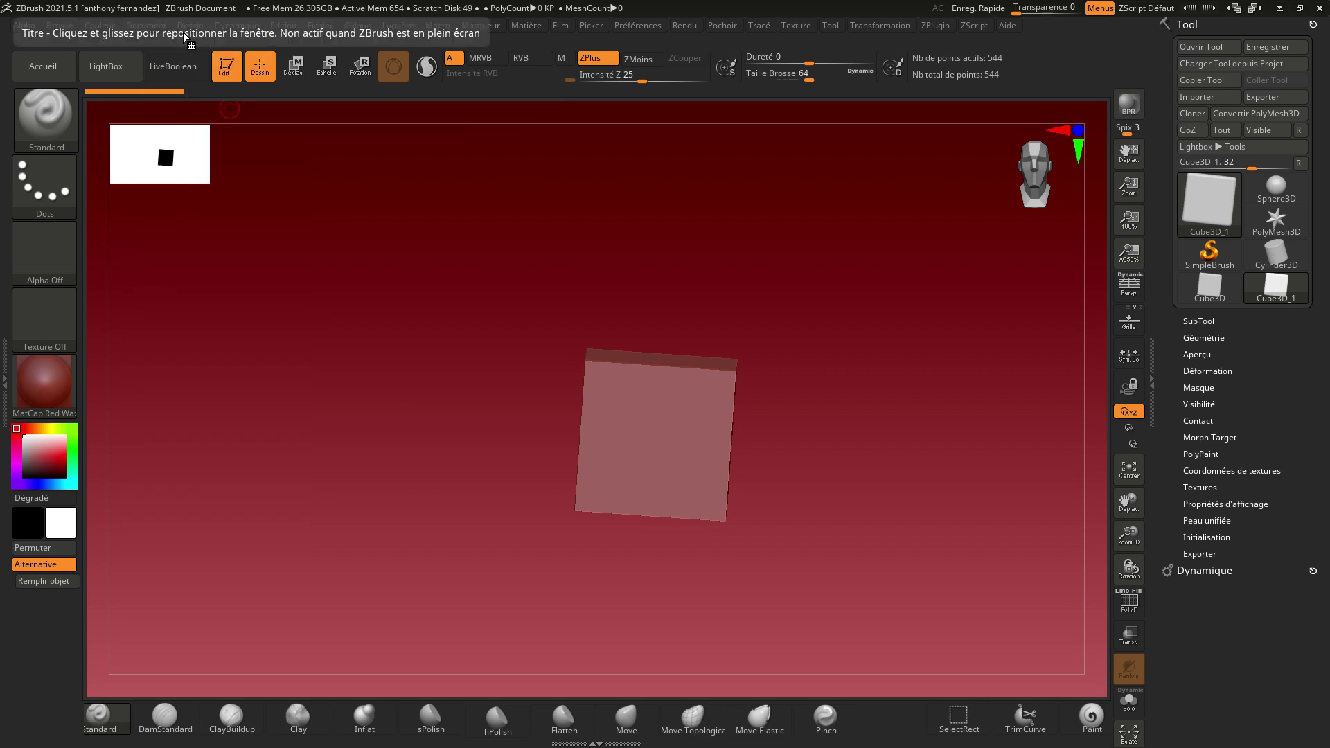
click(636, 25)
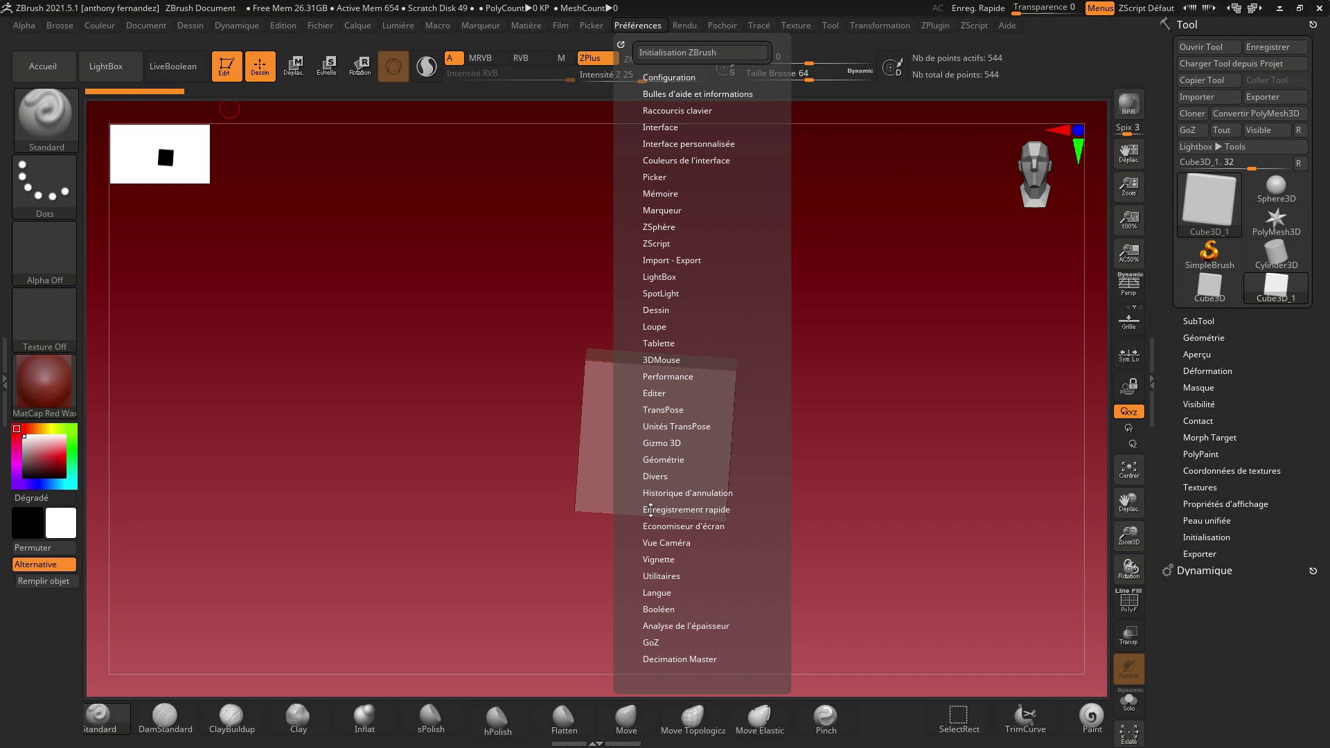
click(668, 517)
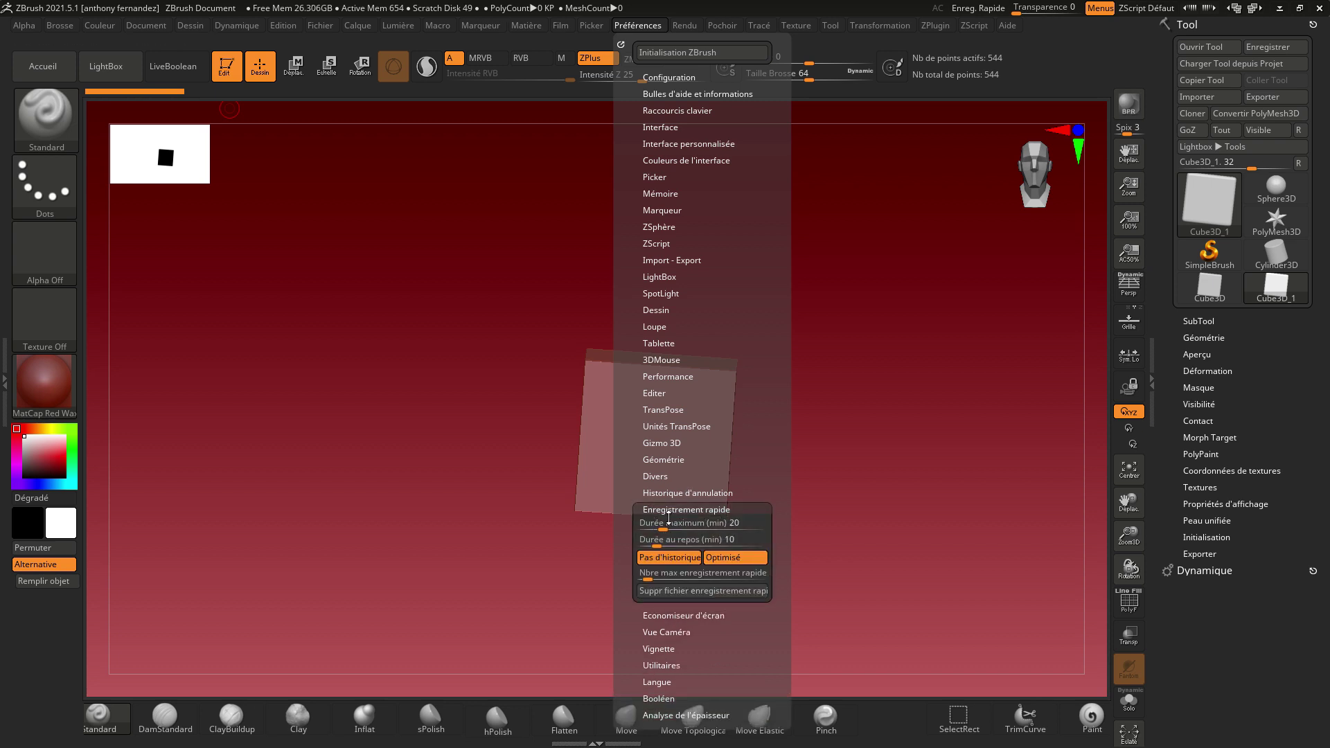
click(713, 523)
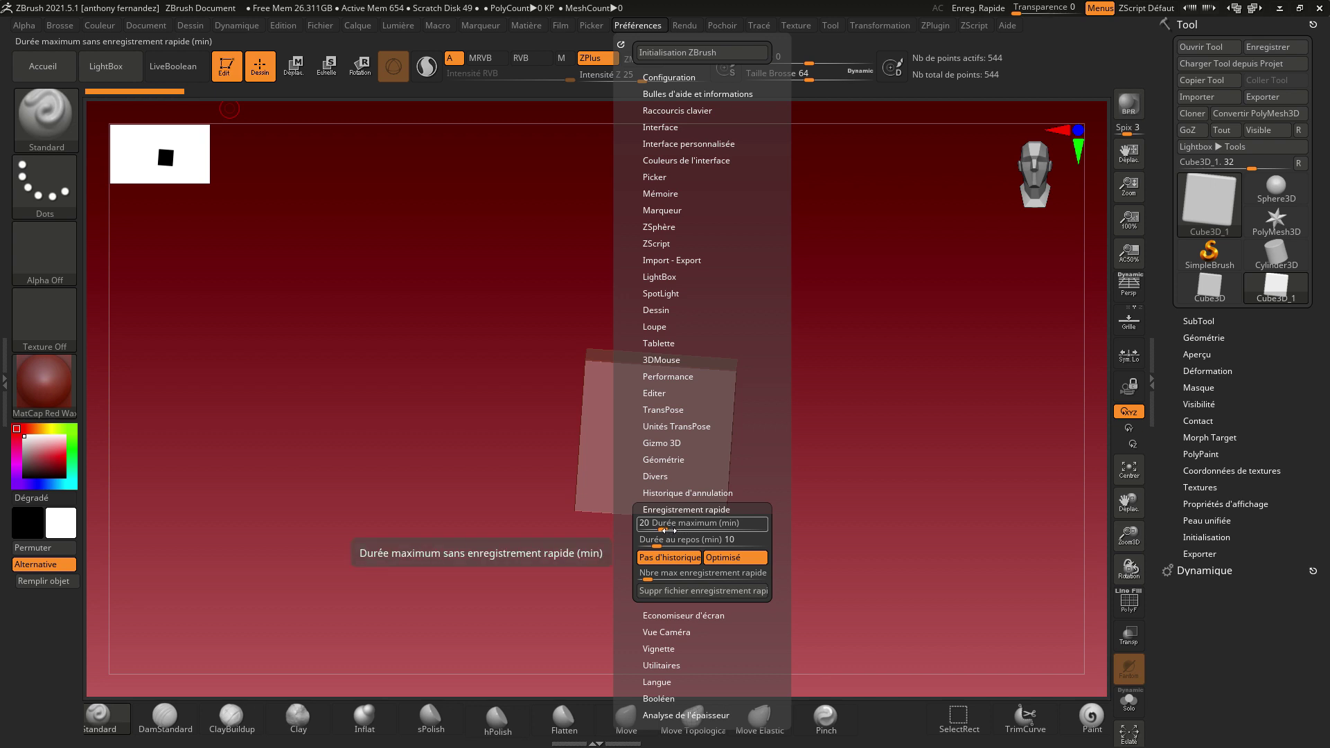
drag(666, 531, 784, 533)
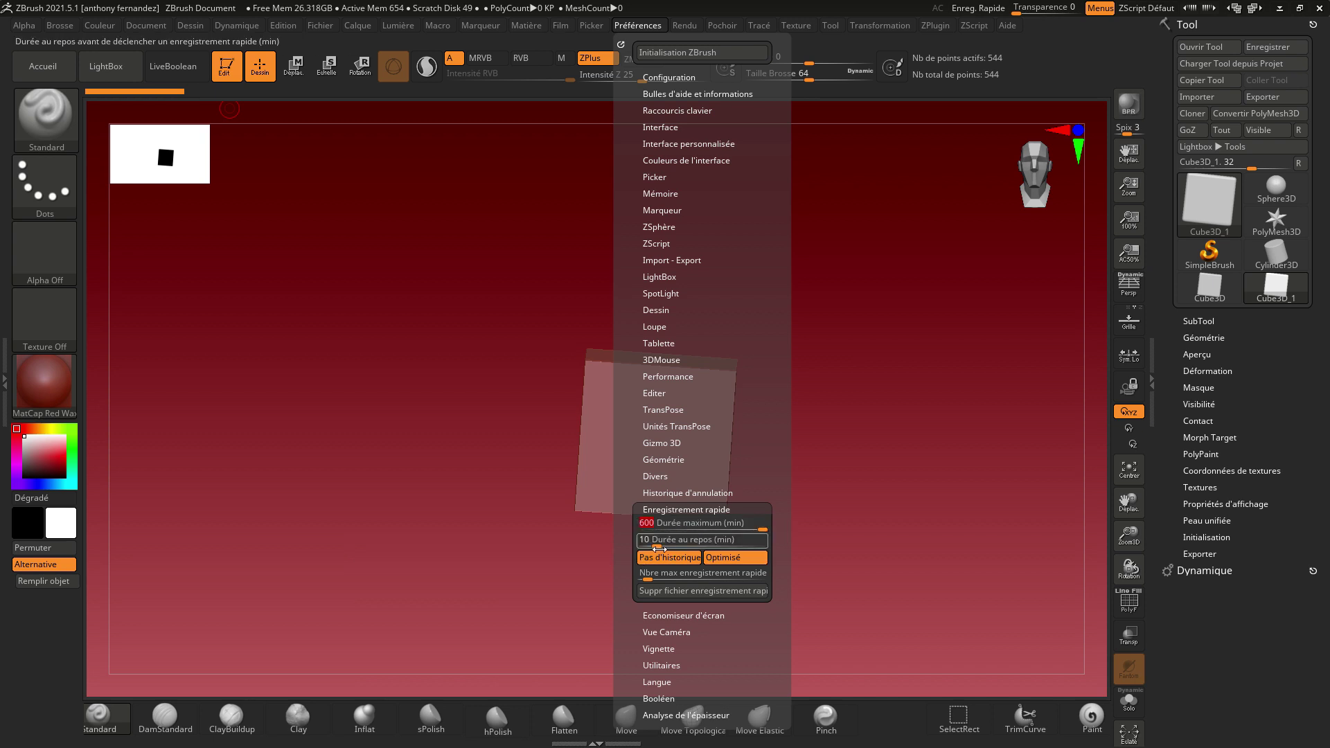
drag(665, 540, 788, 549)
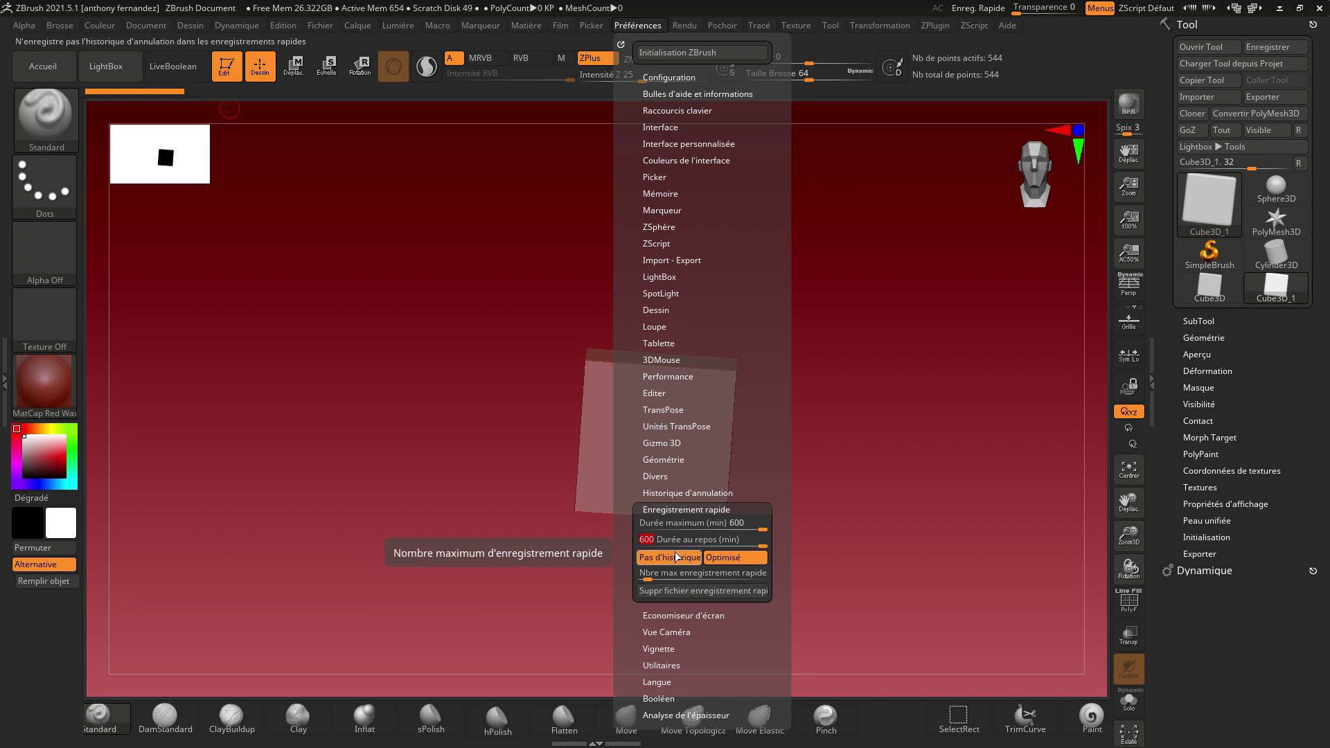
Browse the Undo History, Misc, Performance and SpotLight preference sections, collapsing them afterwards.
click(682, 495)
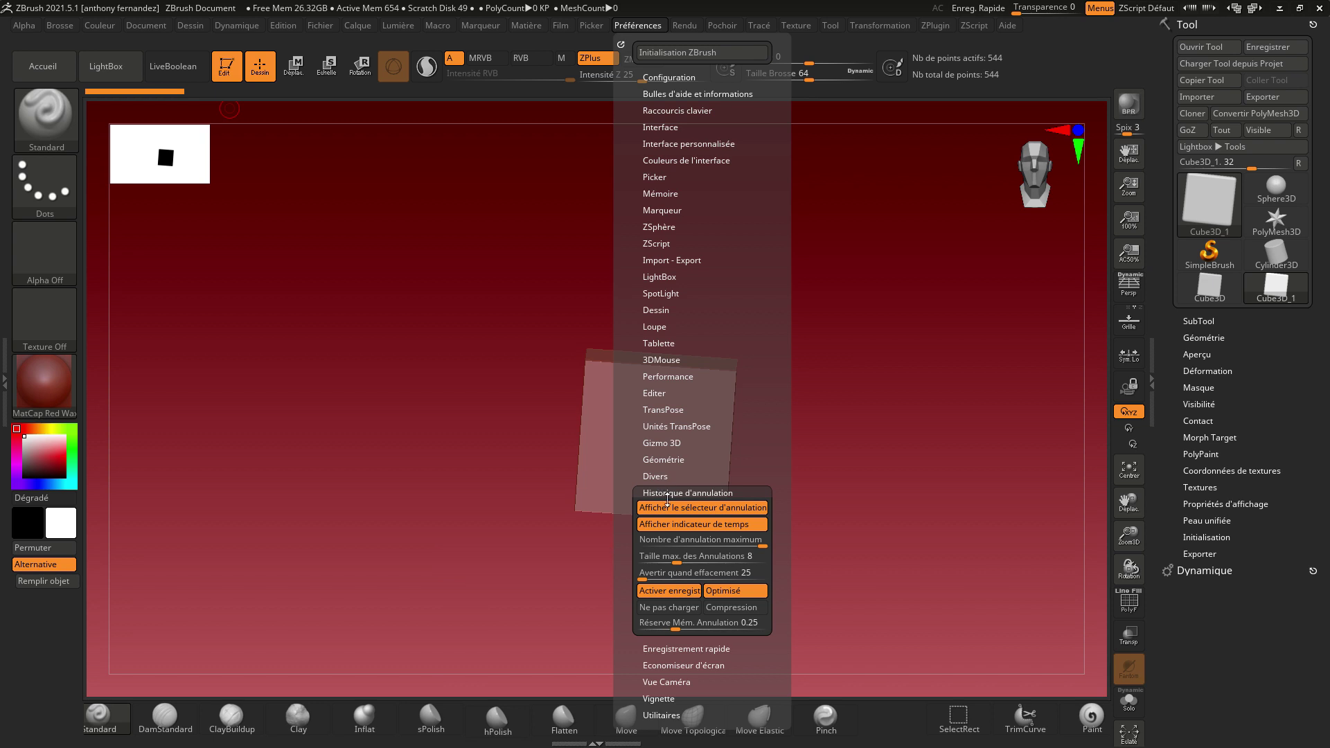
click(655, 476)
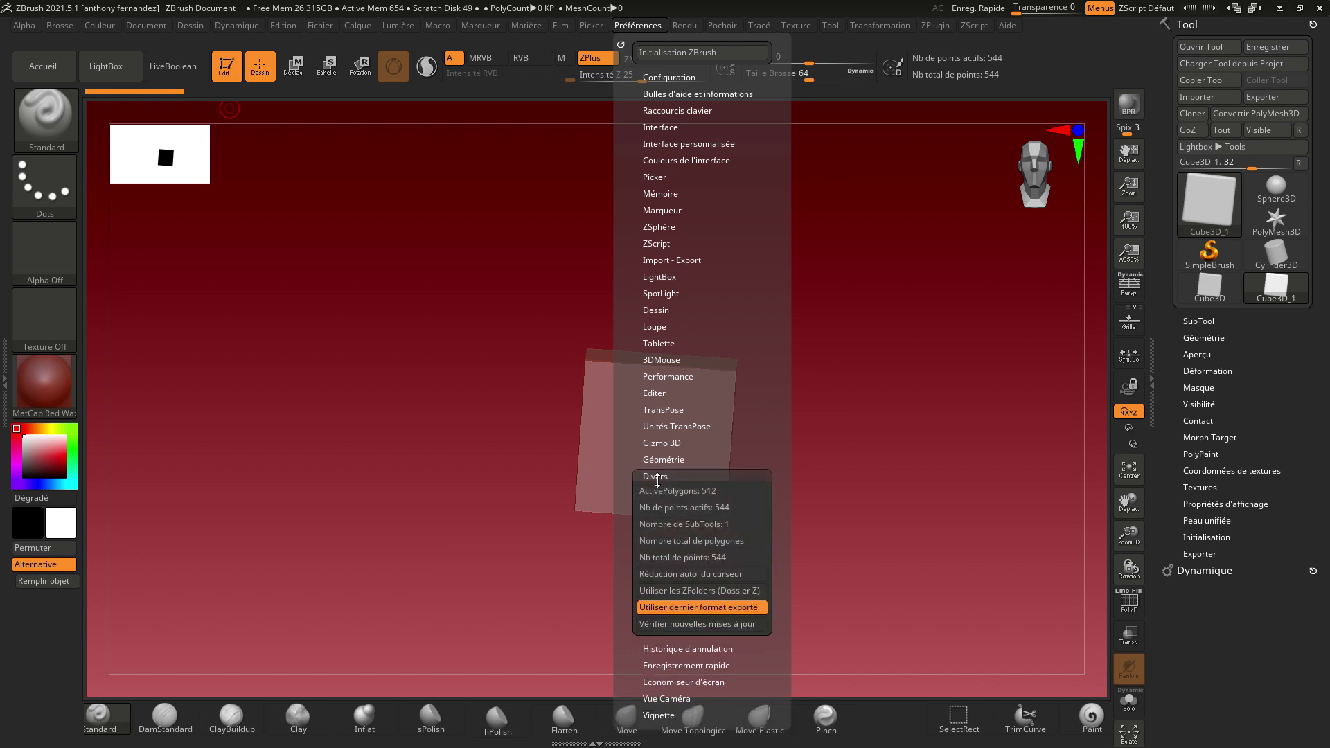
click(657, 478)
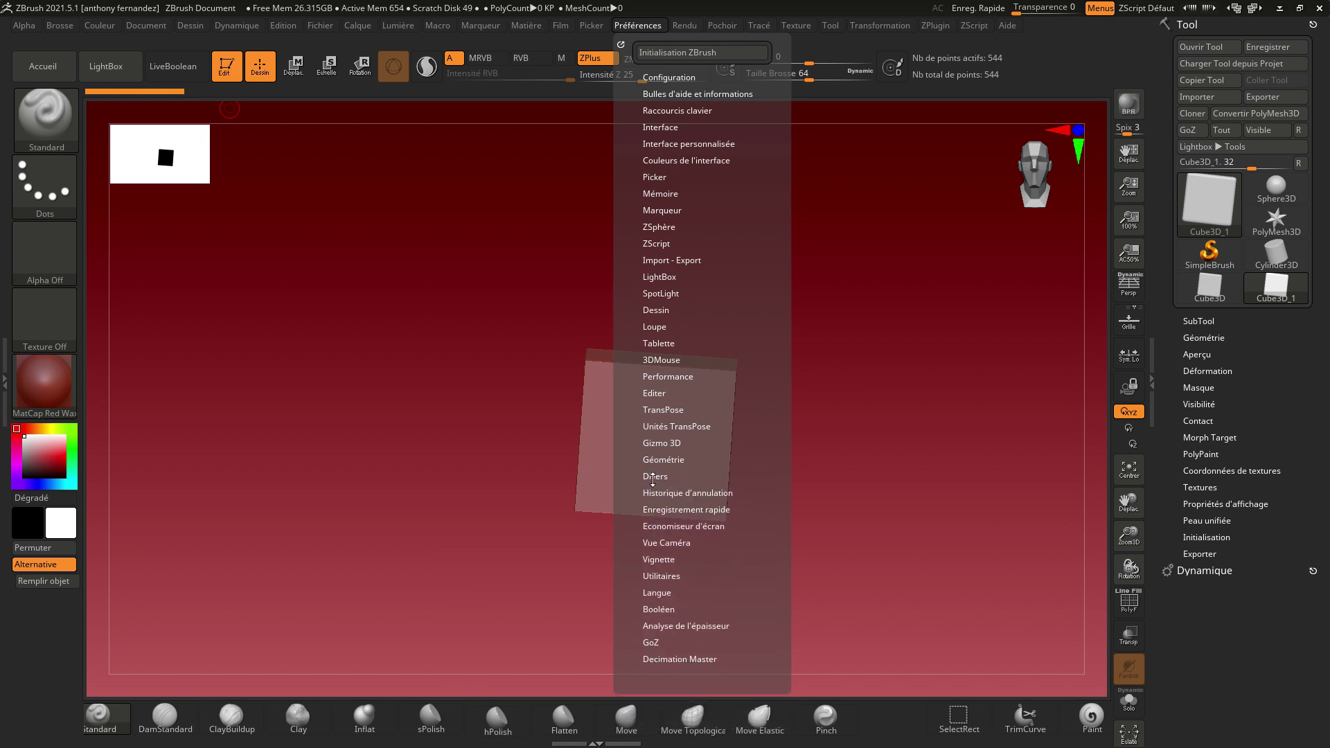
click(686, 376)
click(681, 374)
click(660, 294)
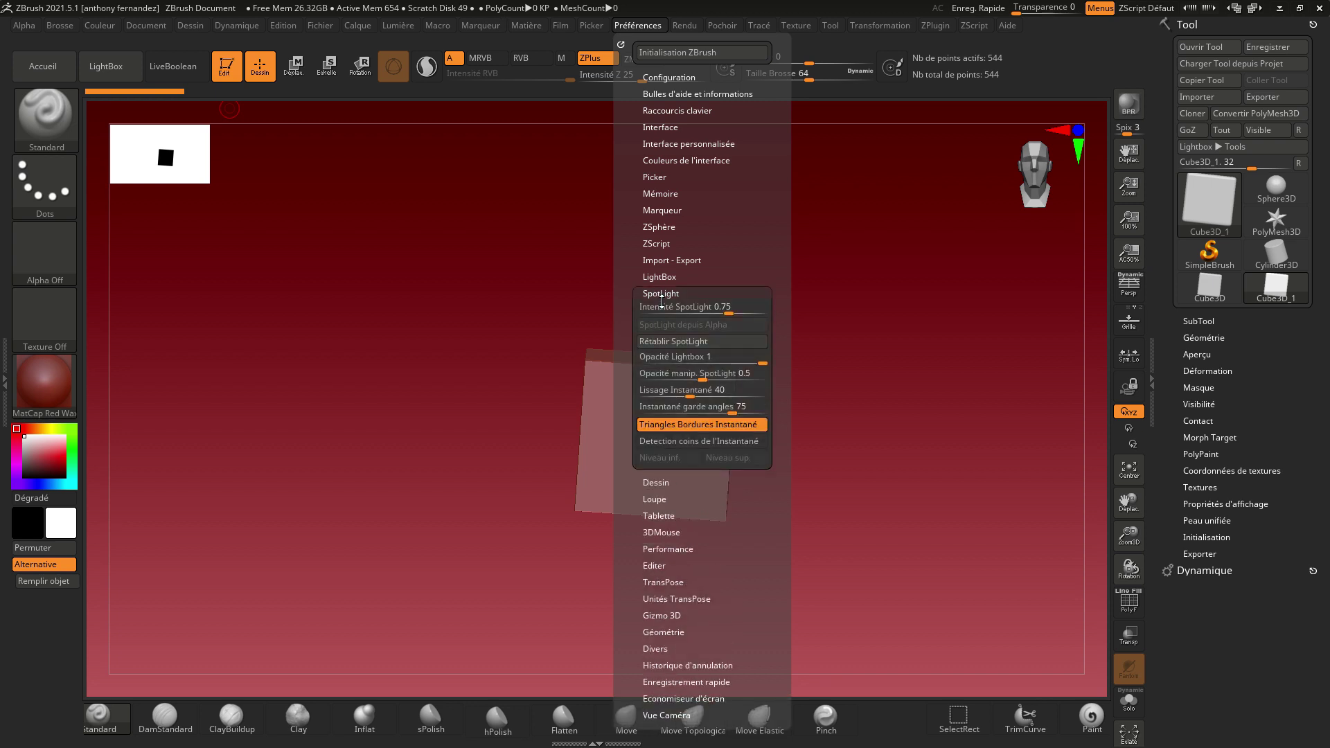
click(661, 296)
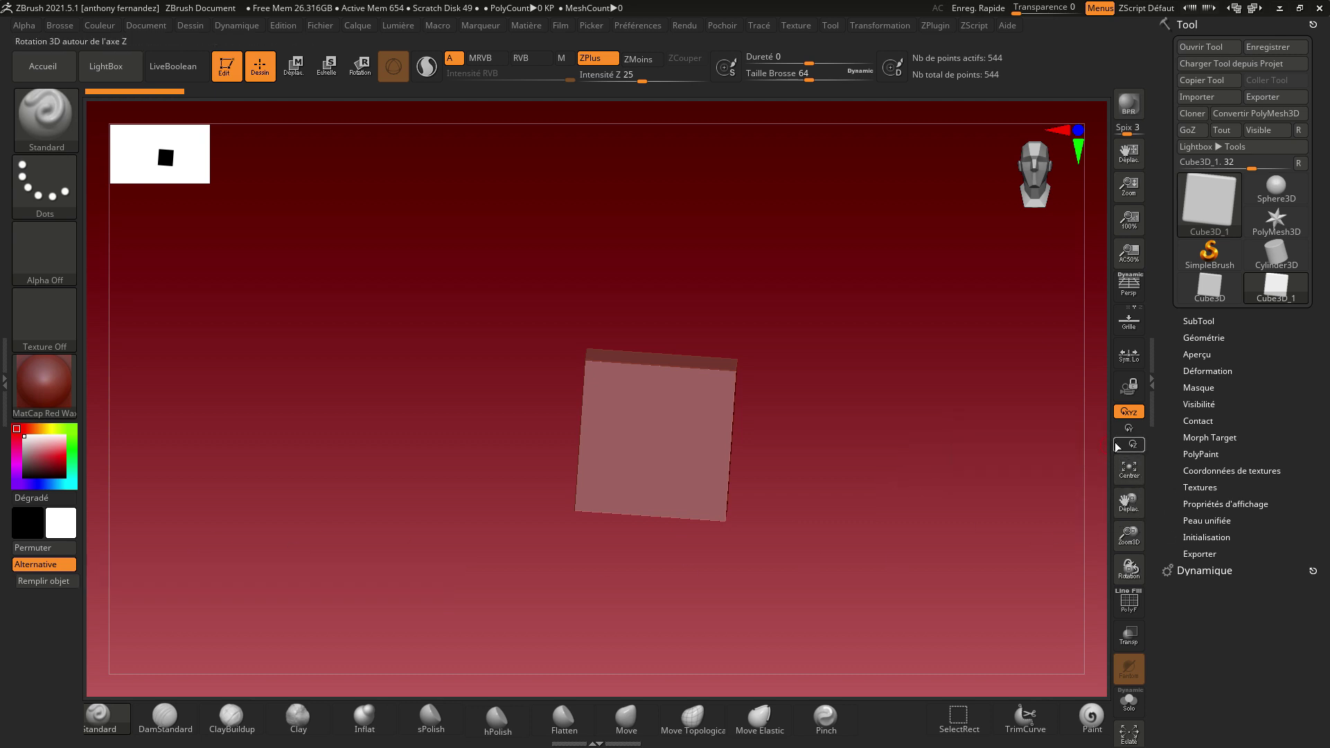
Minimize the ZBrush window to reveal the Windows desktop.
key(ctrl)
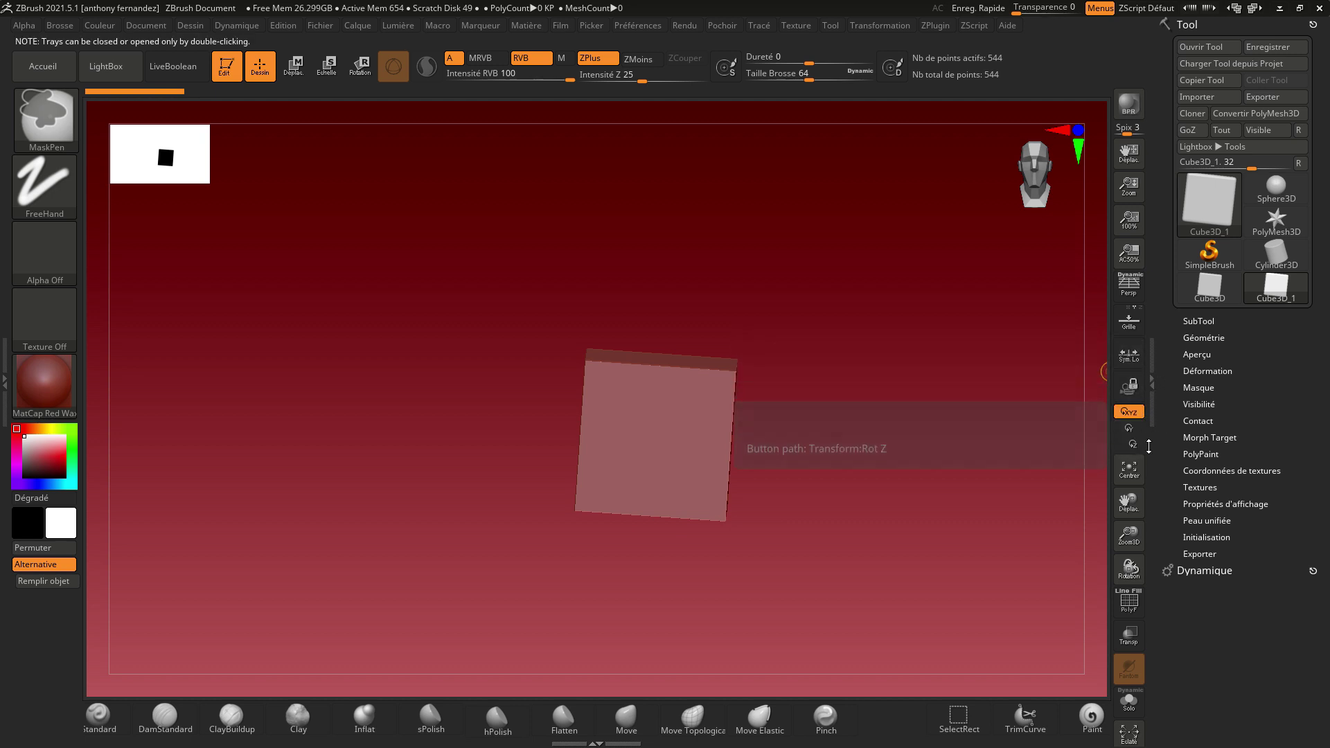
mouse_move(1149, 447)
mouse_down()
mouse_move(1134, 145)
mouse_move(1152, 428)
mouse_up()
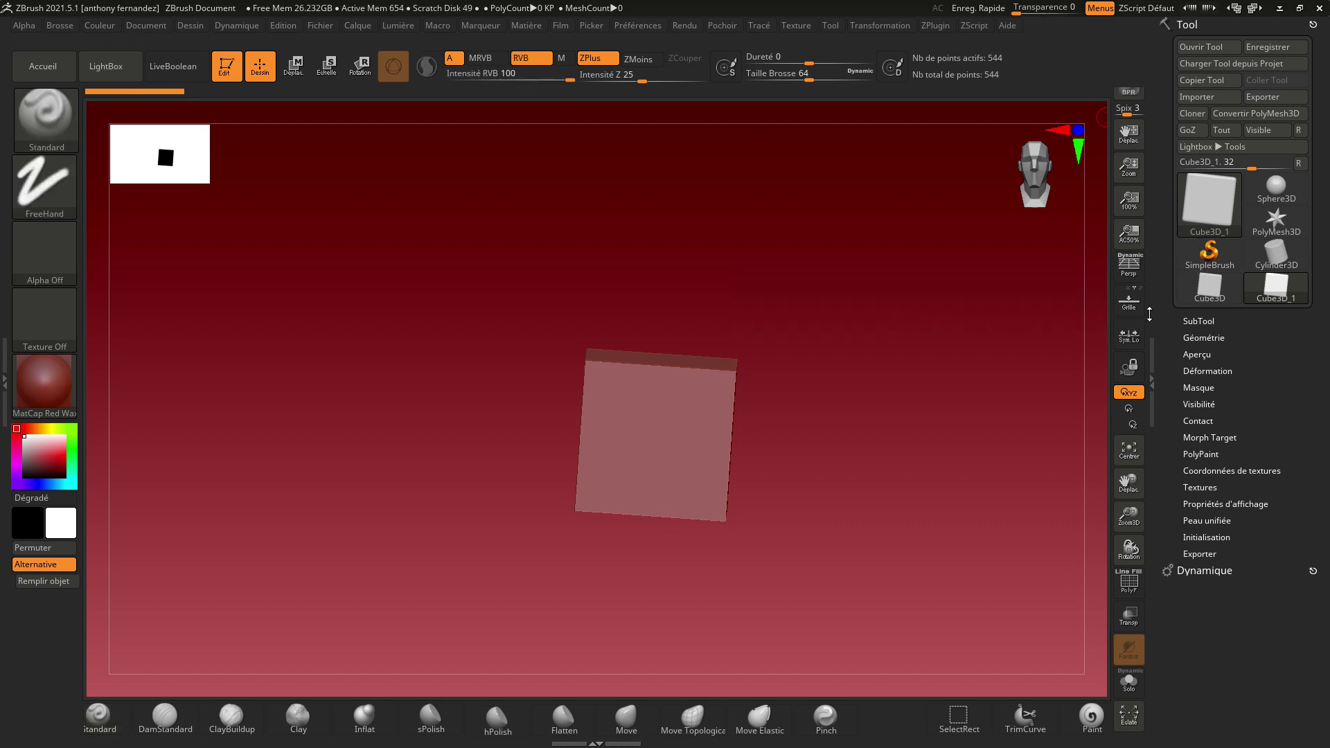
ctrl+drag(1143, 309, 1142, 340)
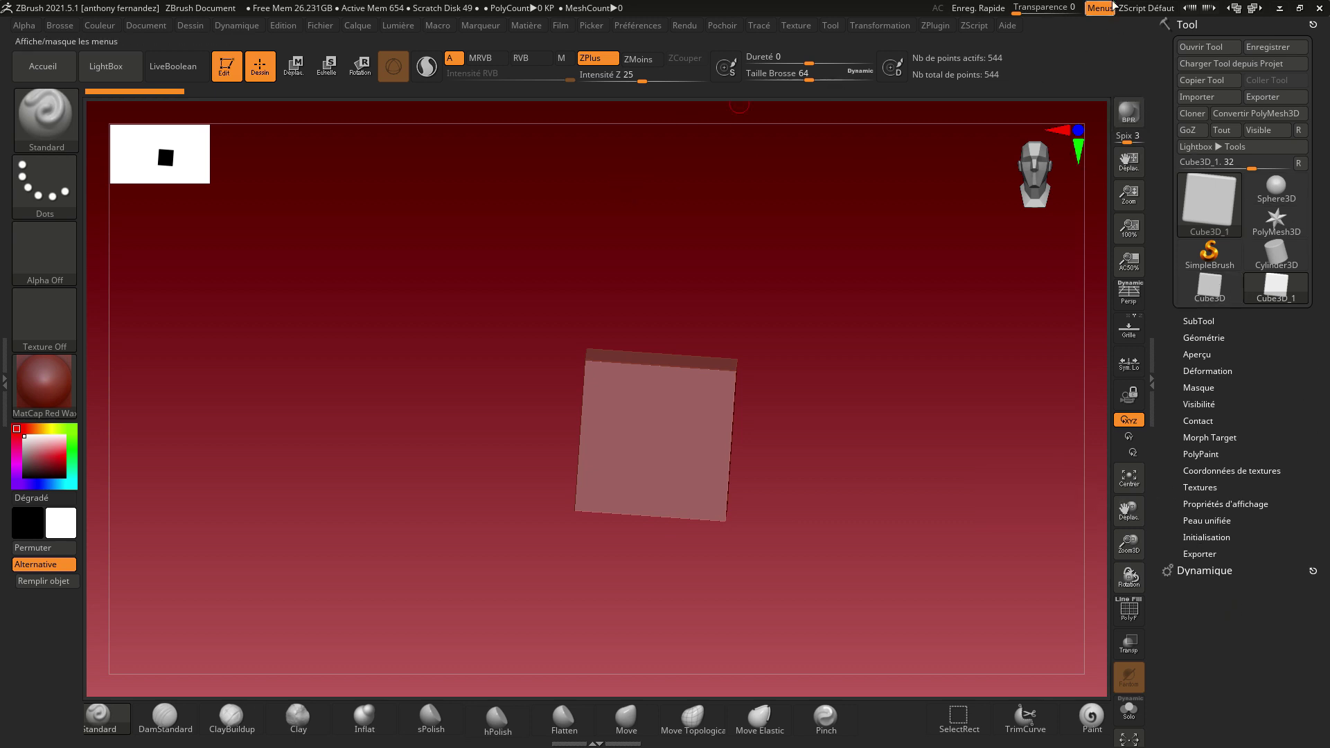
click(1279, 8)
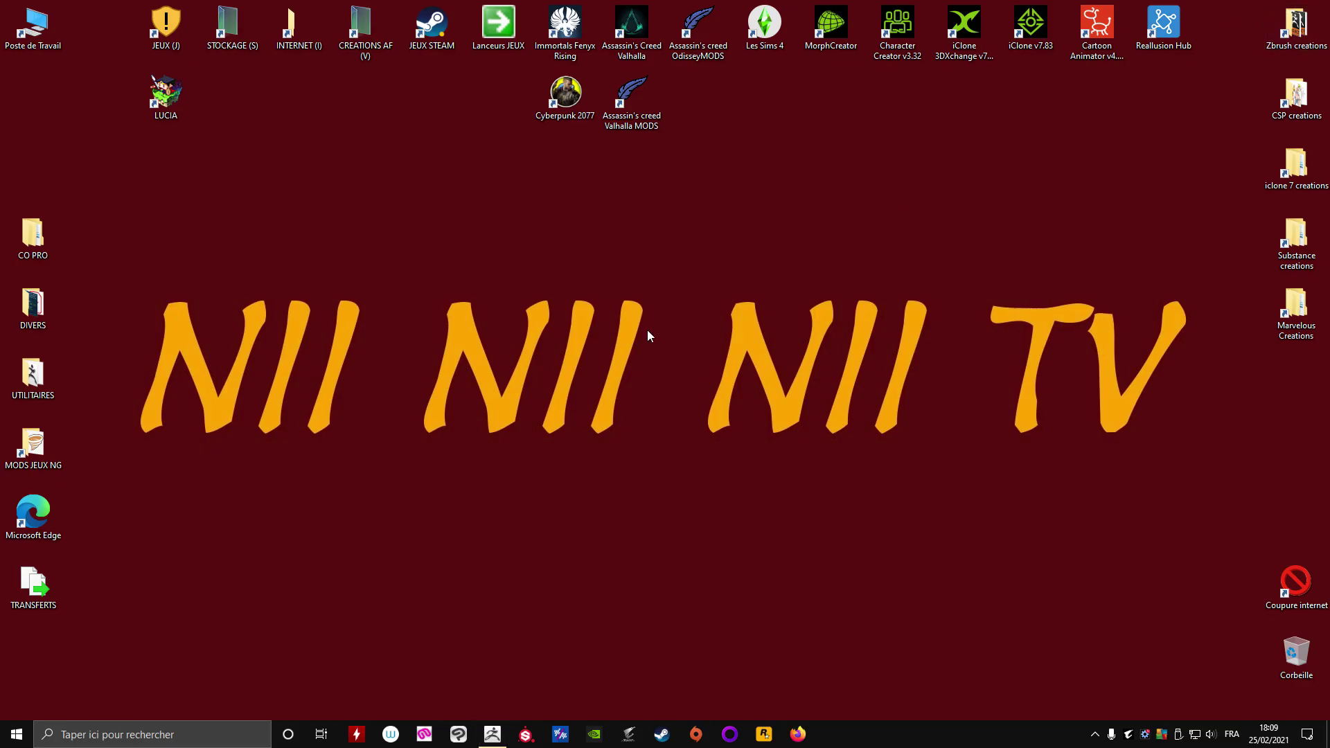